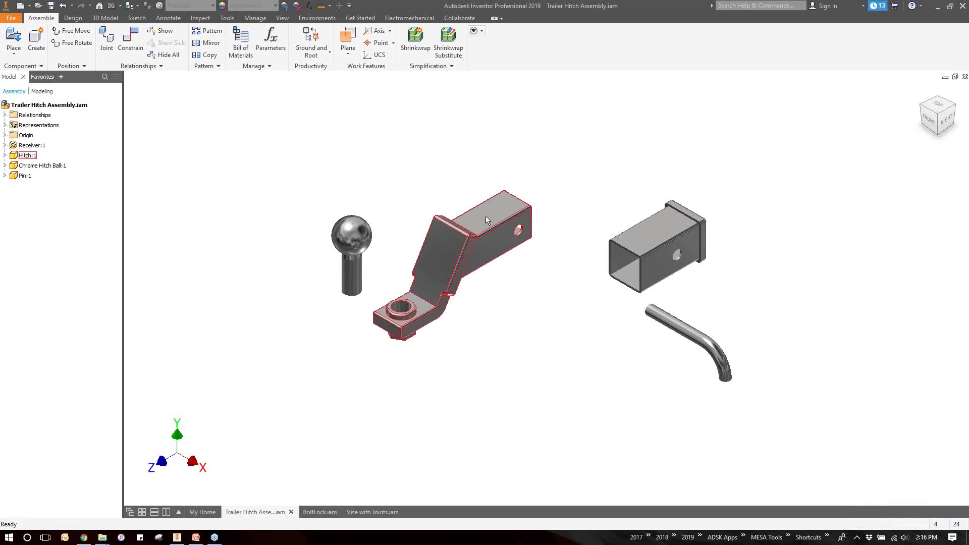
# Step: Reposition the unconstrained hitch freely in the space between the chrome hitch ball and the receiver
pyautogui.moveTo(485, 216); pyautogui.dragTo(526, 256)
pyautogui.scroll(-8, 527, 256)
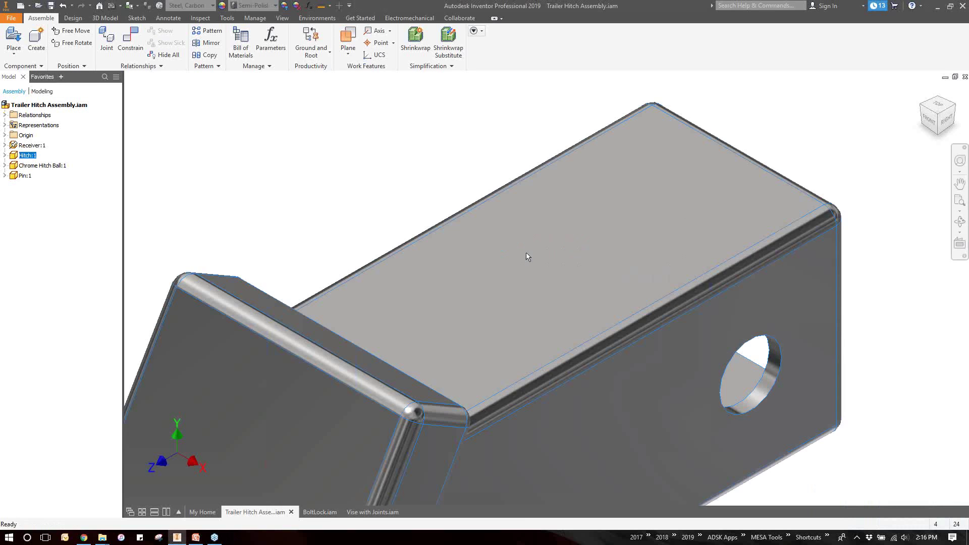
pyautogui.scroll(8, 526, 253)
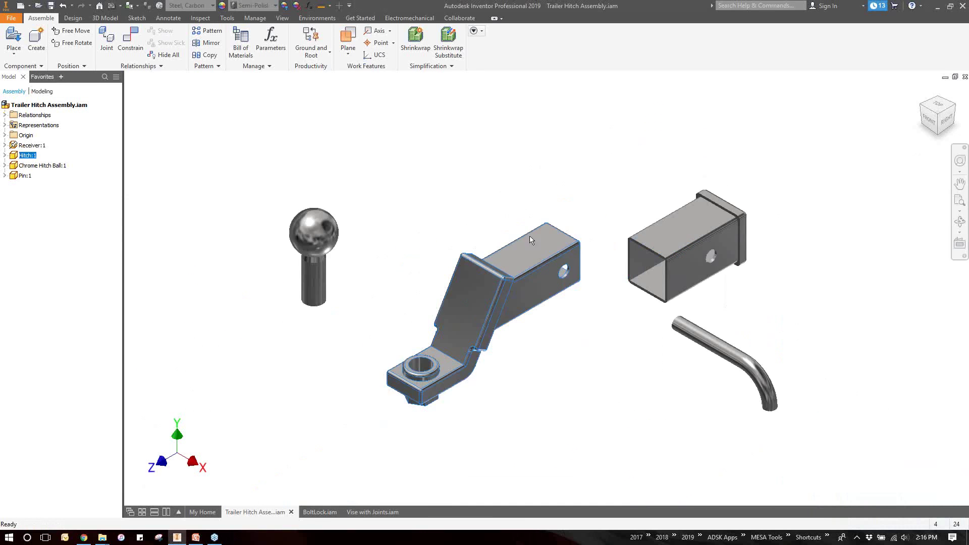
pyautogui.scroll(-1, 541, 207)
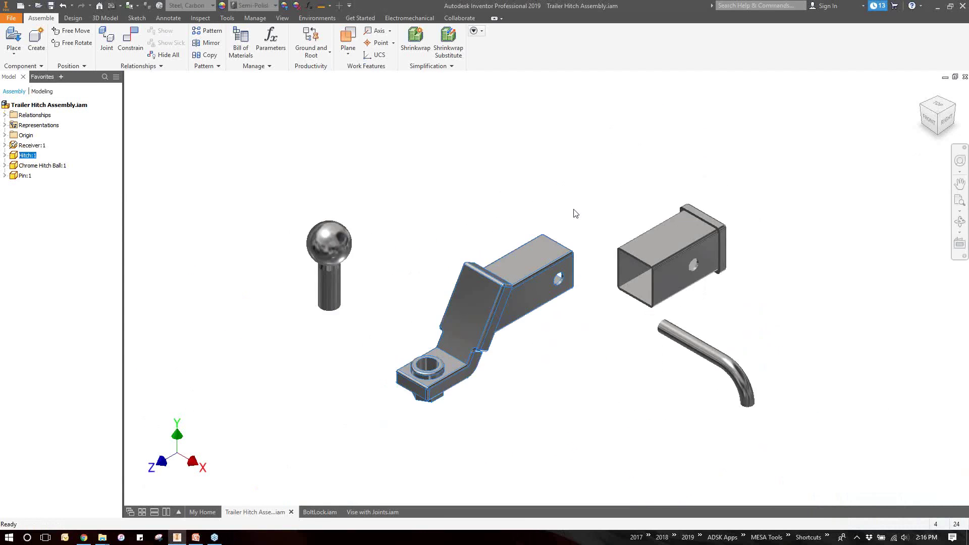
pyautogui.click(571, 187)
pyautogui.moveTo(525, 270); pyautogui.dragTo(540, 305)
pyautogui.press('Escape')
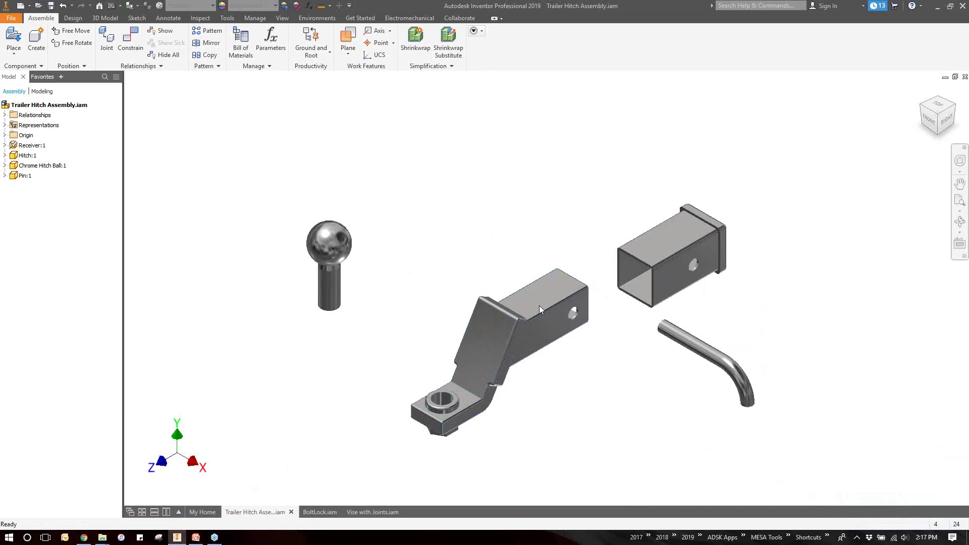
# Step: Mate the receiver's XZ origin plane to the hitch's XZ origin plane with a 0.000 in offset
pyautogui.click(129, 40)
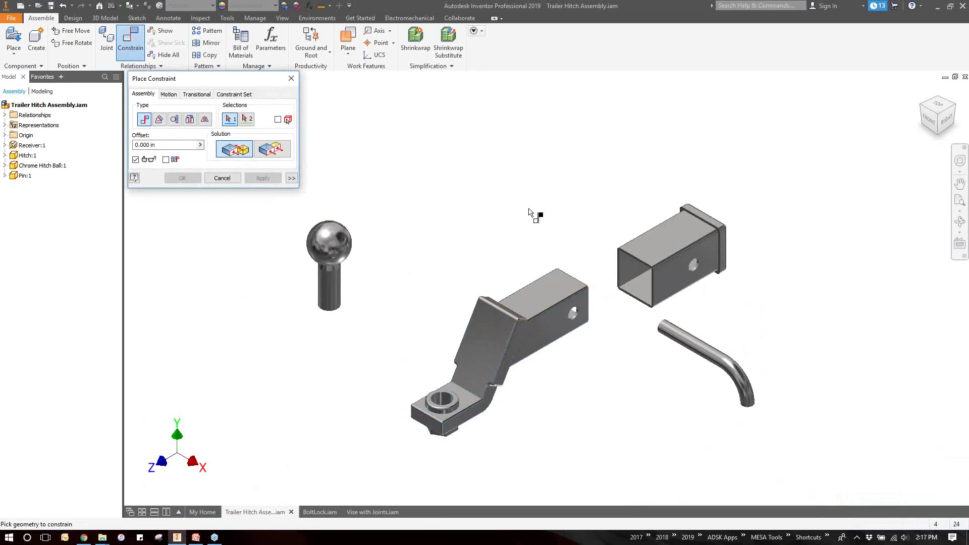
pyautogui.click(5, 145)
pyautogui.click(5, 196)
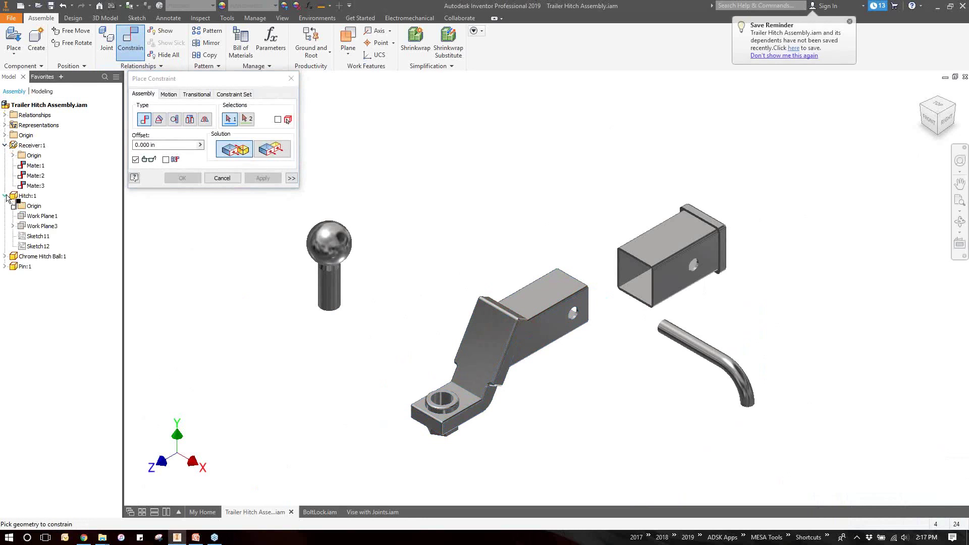
pyautogui.click(13, 206)
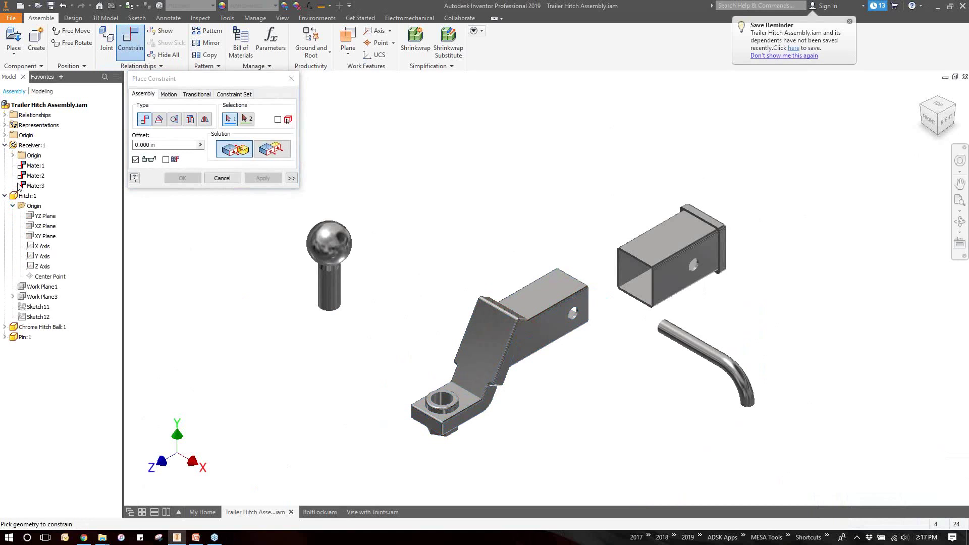
pyautogui.click(12, 156)
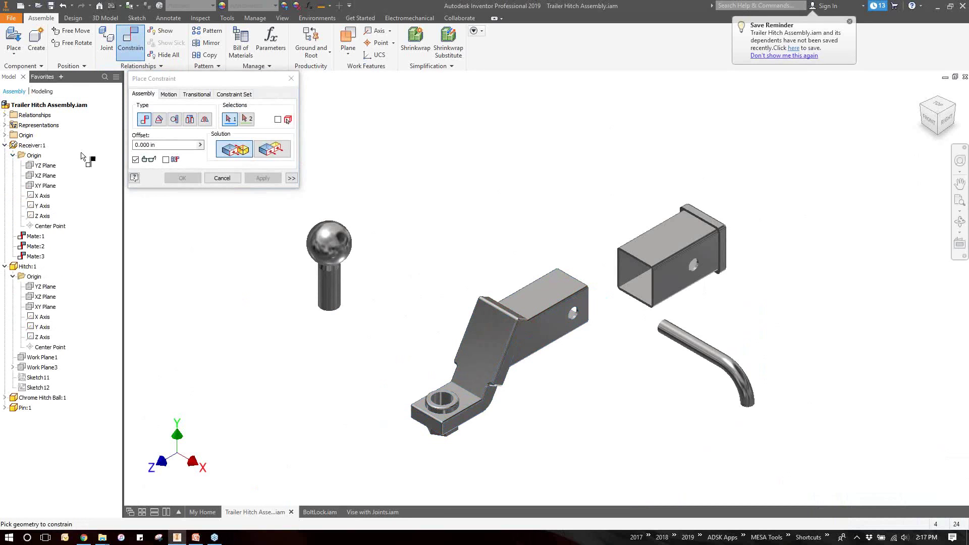
pyautogui.click(106, 186)
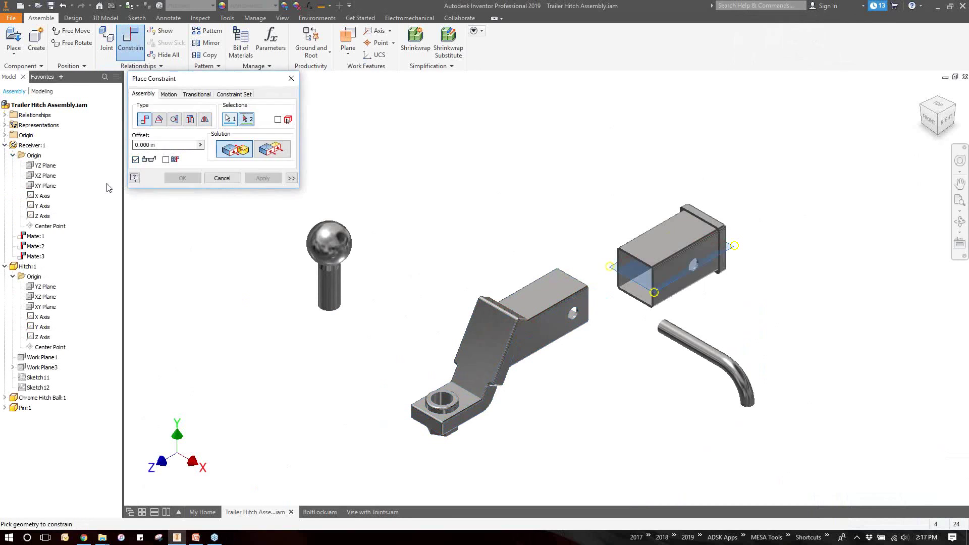
pyautogui.click(48, 296)
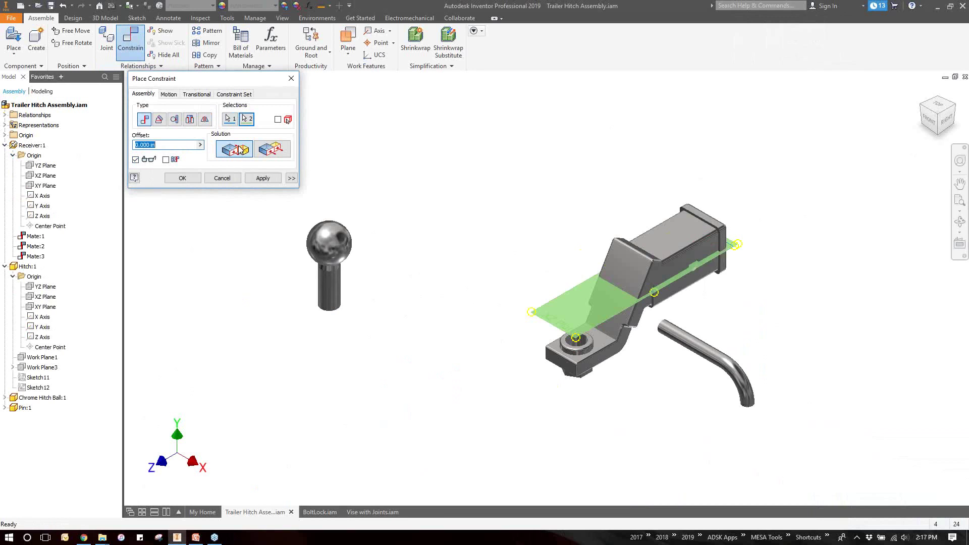
pyautogui.click(263, 179)
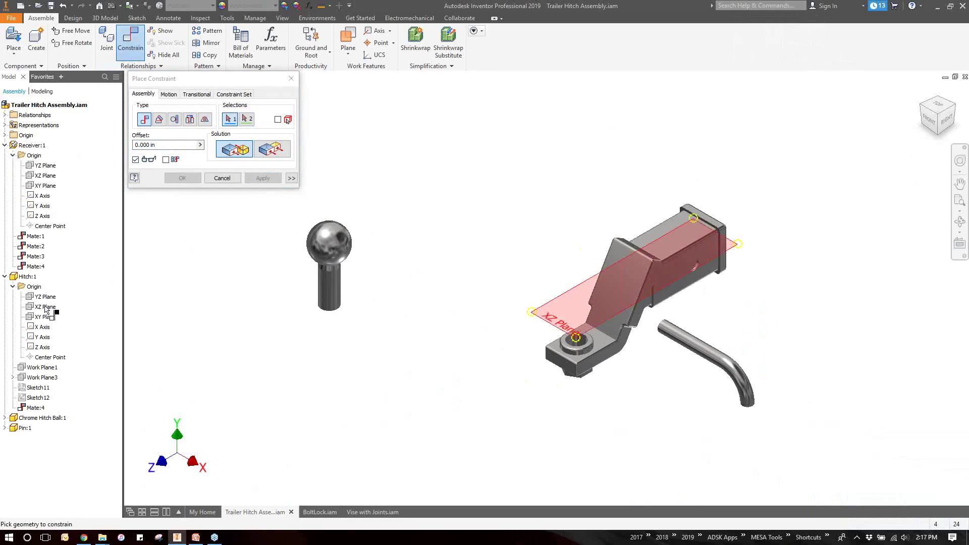
# Step: Mate the YZ origin planes of the hitch and receiver at 0.000 in offset, and slide the hitch out of the receiver
pyautogui.click(45, 297)
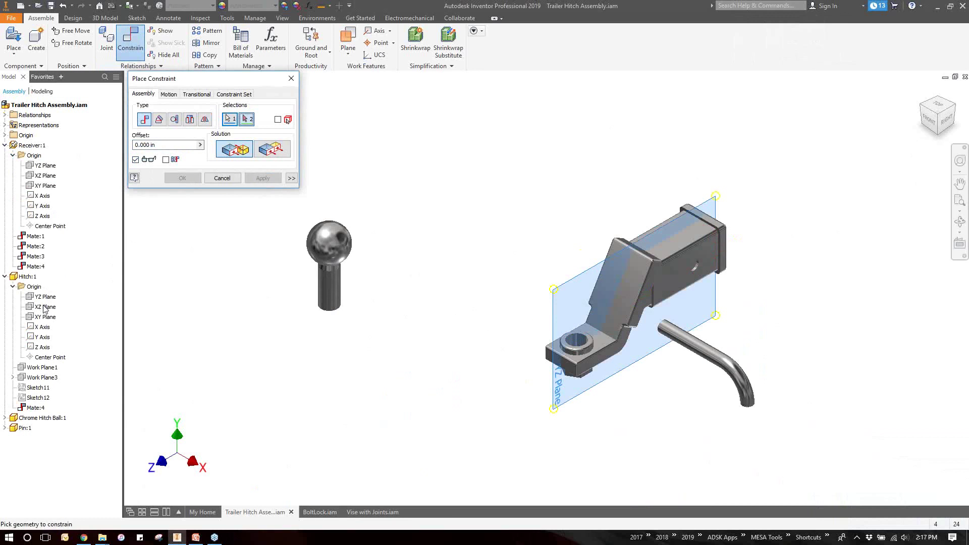
pyautogui.click(44, 307)
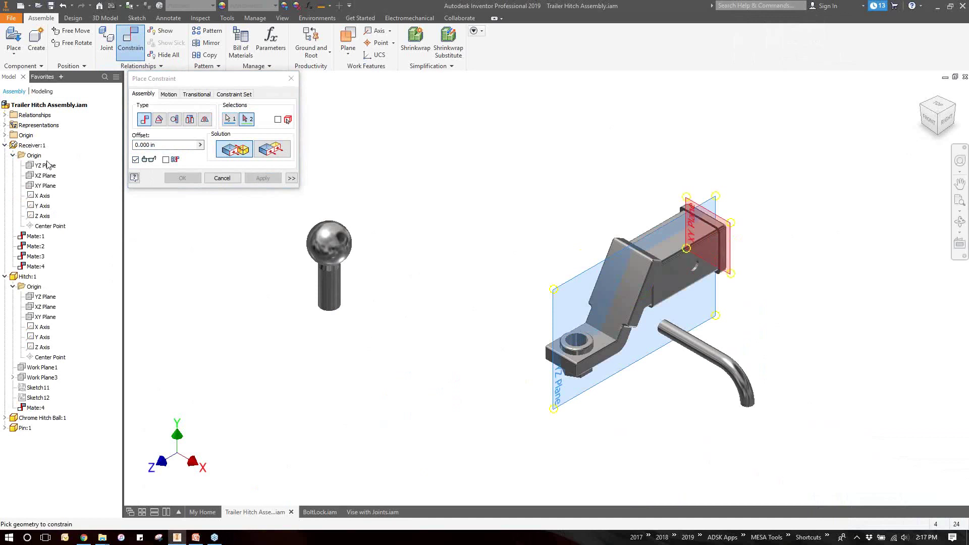
pyautogui.click(47, 176)
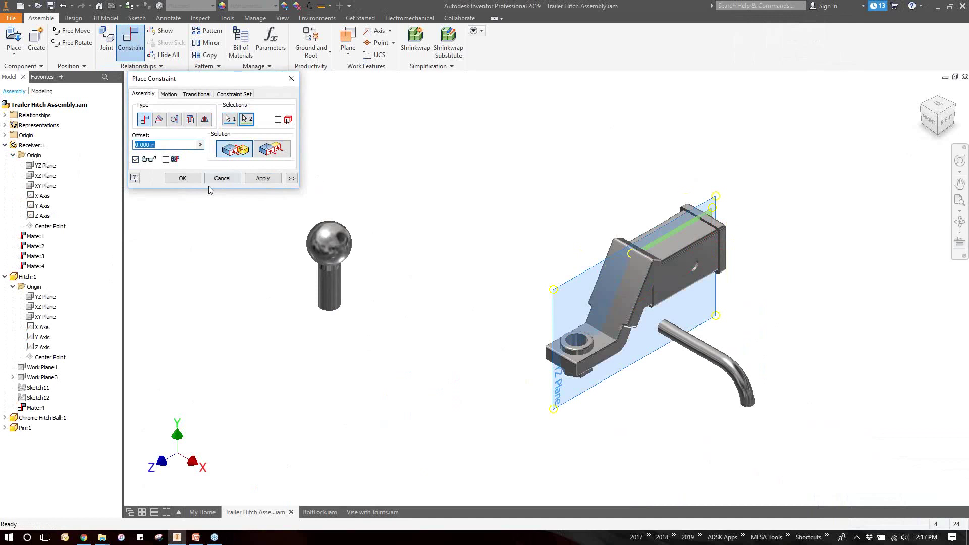
pyautogui.click(182, 178)
pyautogui.moveTo(626, 291); pyautogui.dragTo(569, 326)
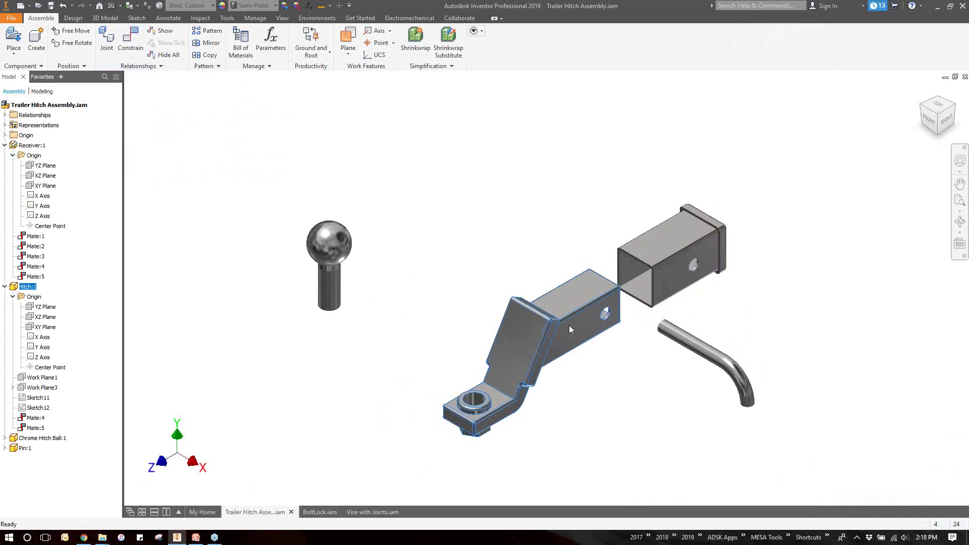
# Step: Mate the axis of the receiver's side pin hole to the hitch's pin hole axis, using the aligned solution and 0.000 in offset
pyautogui.click(130, 41)
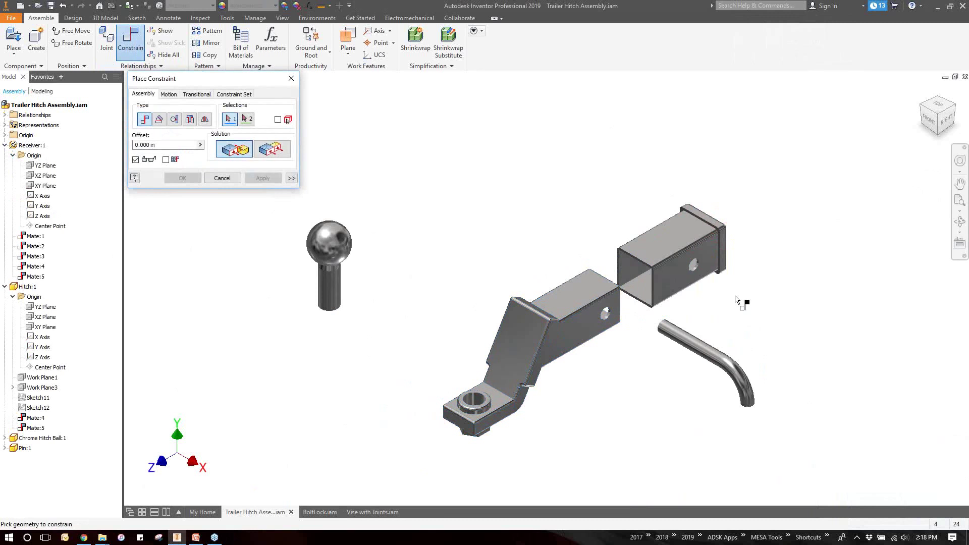
pyautogui.scroll(5, 686, 276)
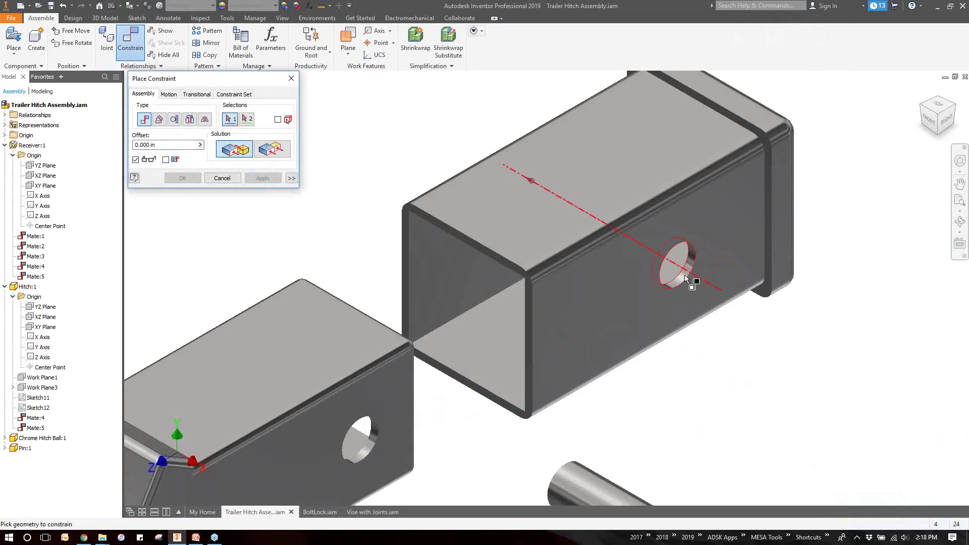
pyautogui.click(694, 277)
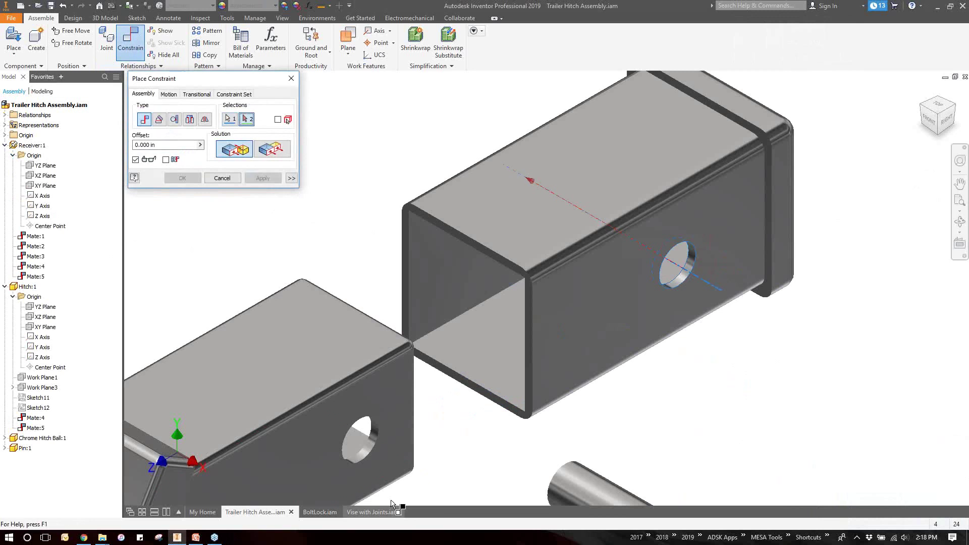
pyautogui.click(371, 455)
pyautogui.click(194, 181)
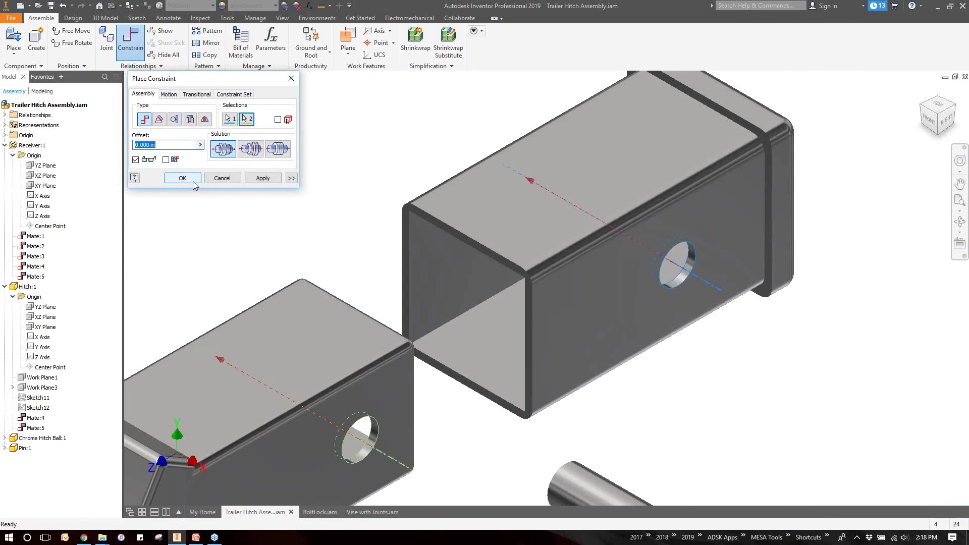
pyautogui.click(411, 211)
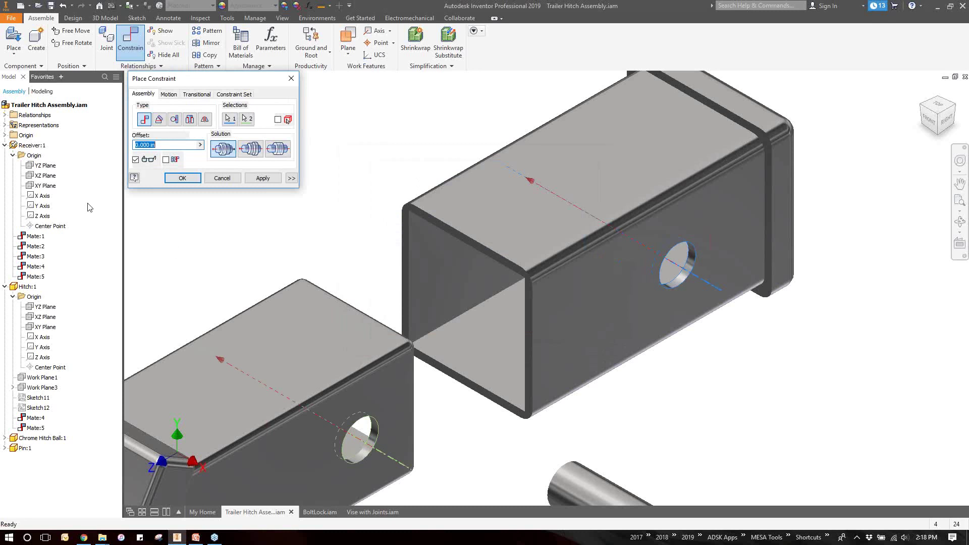
pyautogui.moveTo(211, 84); pyautogui.dragTo(244, 111)
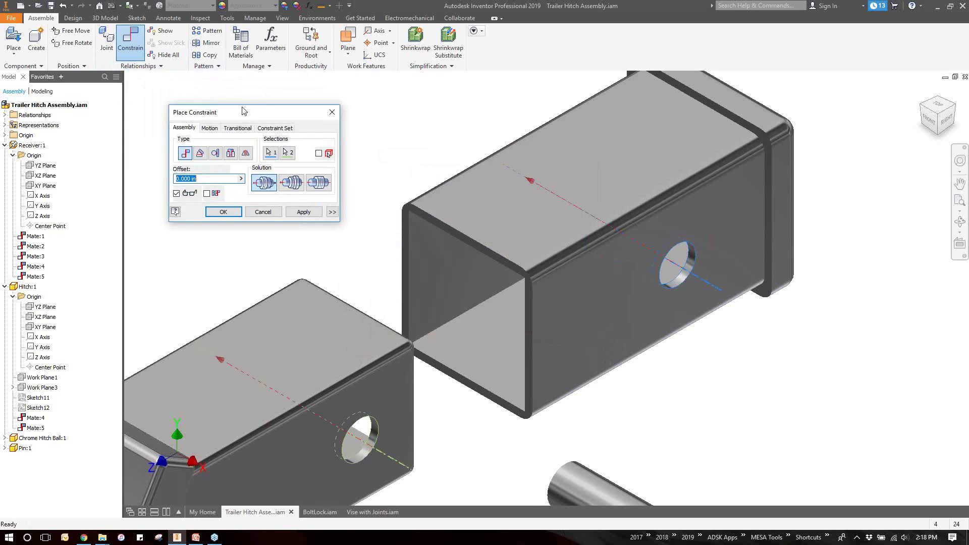
pyautogui.click(262, 245)
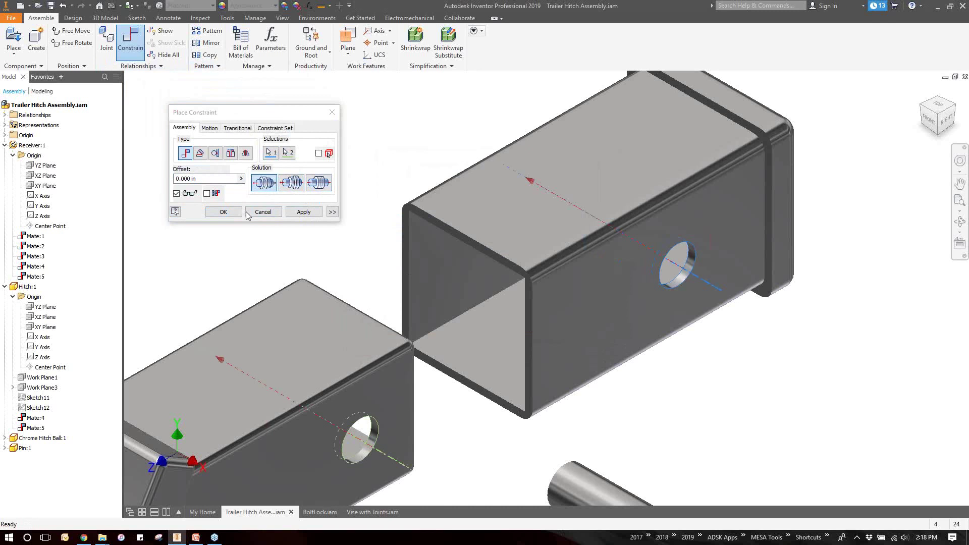
pyautogui.click(297, 186)
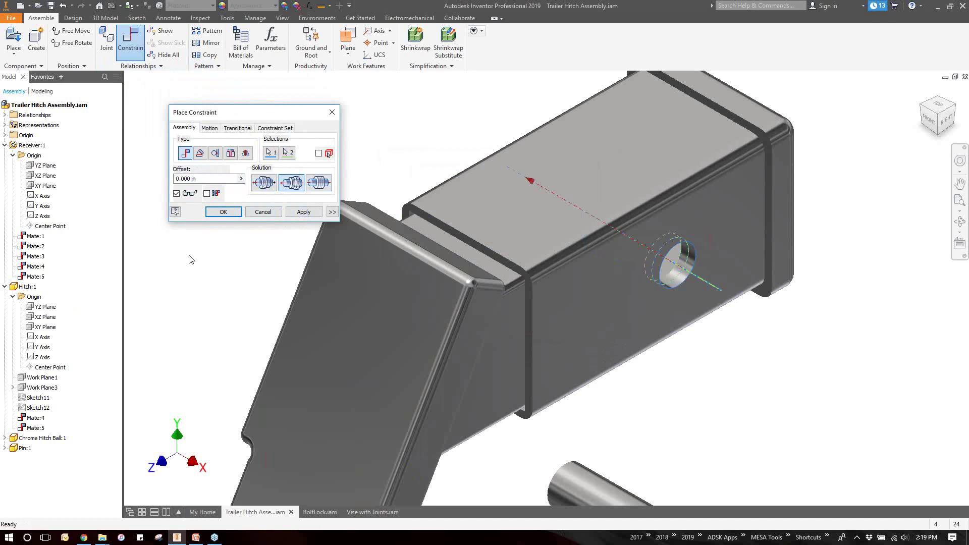
pyautogui.click(223, 212)
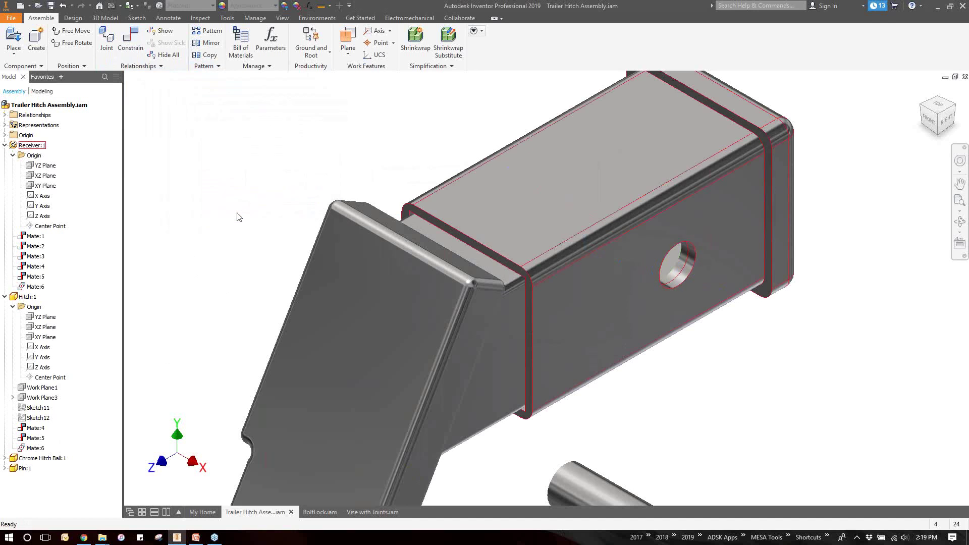
pyautogui.scroll(-5, 492, 137)
pyautogui.scroll(-2, 480, 228)
pyautogui.scroll(2, 398, 238)
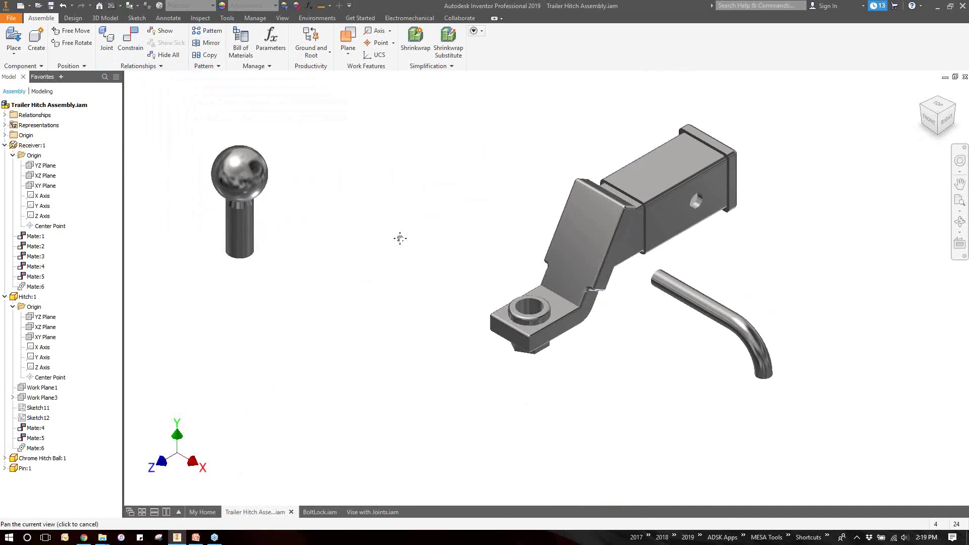
pyautogui.moveTo(208, 232); pyautogui.dragTo(429, 232)
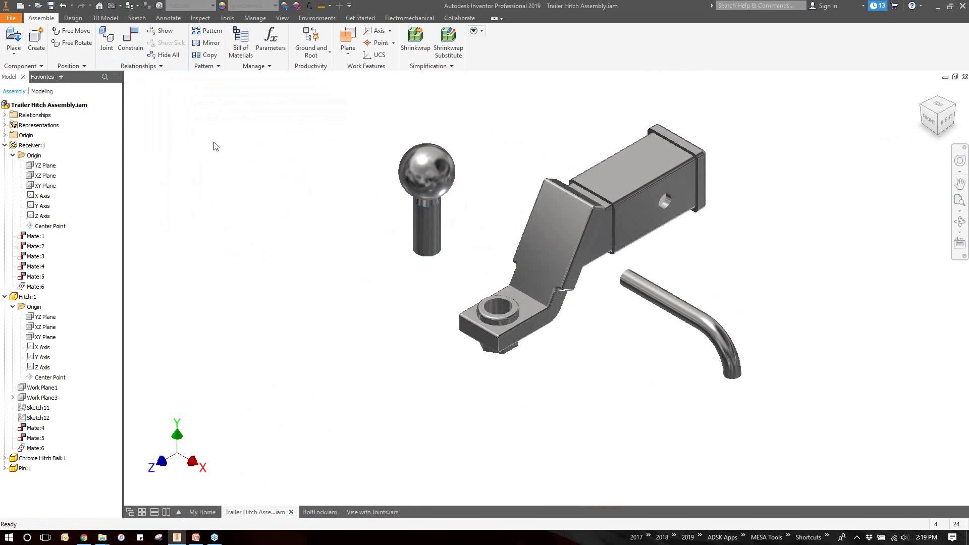
pyautogui.click(106, 41)
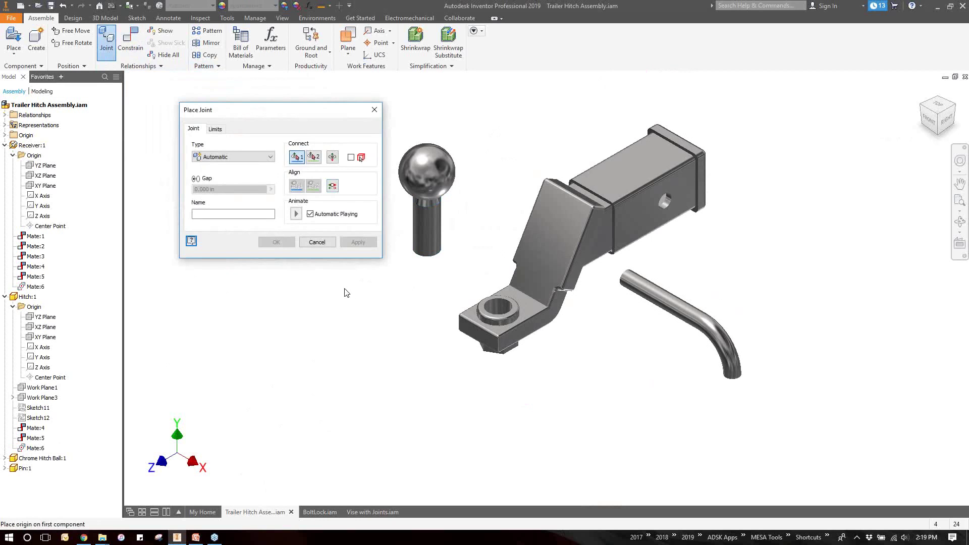
pyautogui.moveTo(314, 114); pyautogui.dragTo(267, 105)
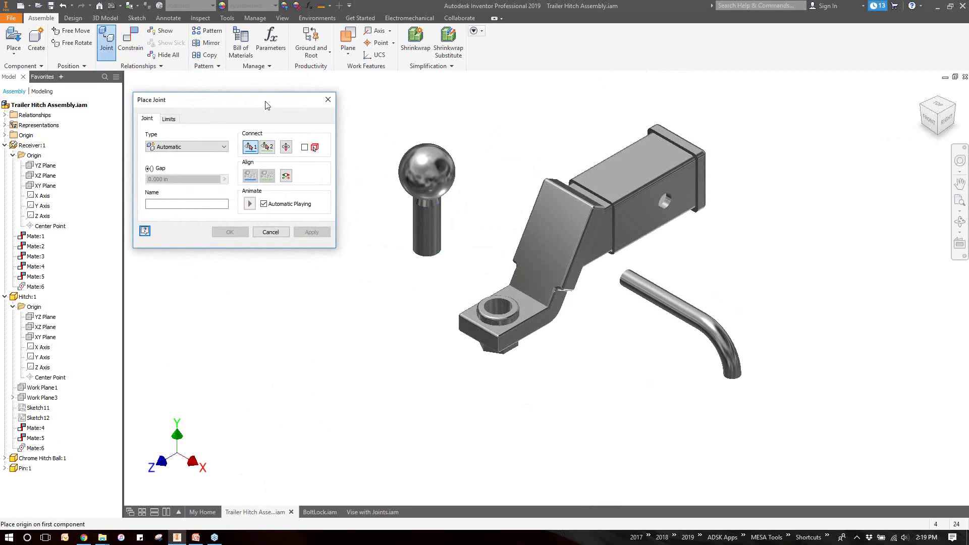
pyautogui.click(214, 146)
pyautogui.click(208, 168)
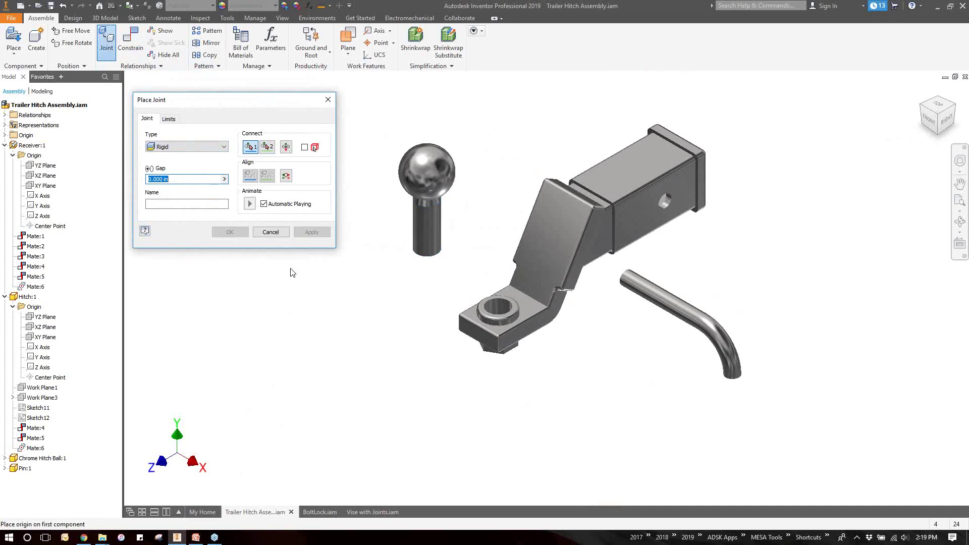
pyautogui.click(271, 232)
# Step: Place an Insert constraint seating the chrome hitch ball's neck edge on the hitch's round hole, using the aligned solution and 0.000 in offset
pyautogui.click(142, 55)
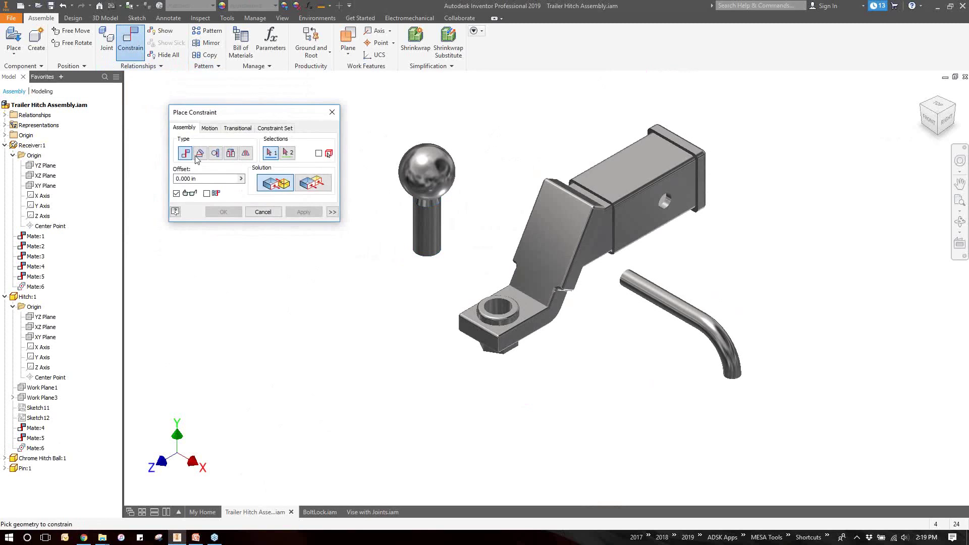
pyautogui.click(231, 153)
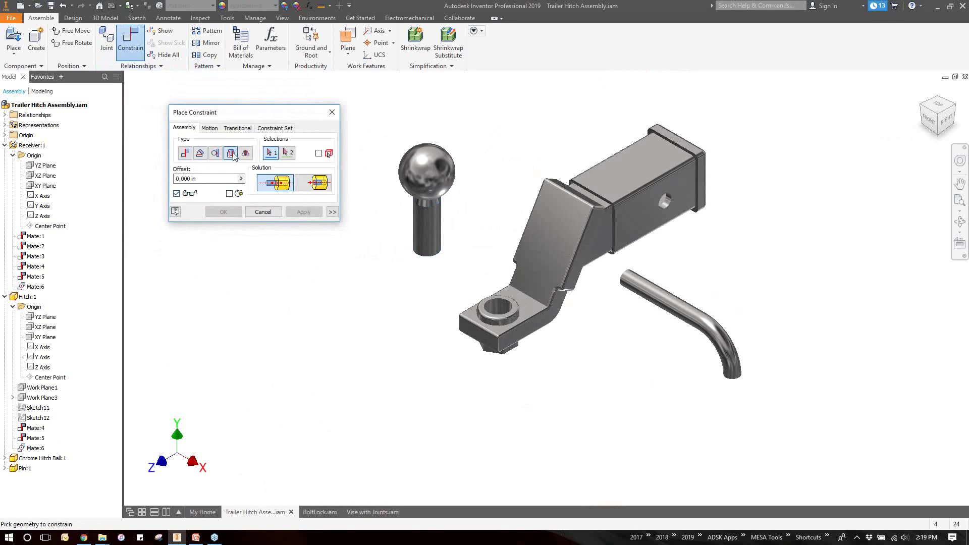
pyautogui.click(427, 201)
pyautogui.click(500, 324)
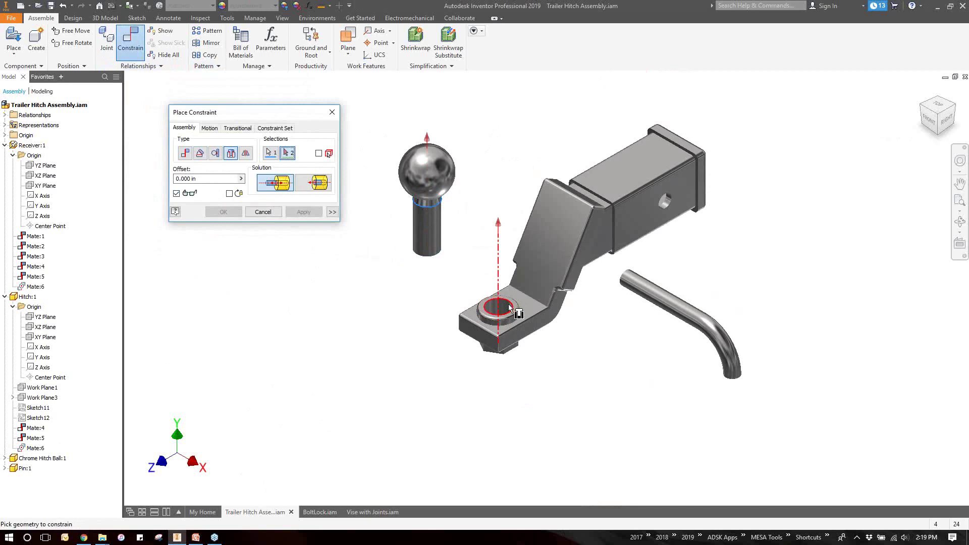
pyautogui.click(323, 188)
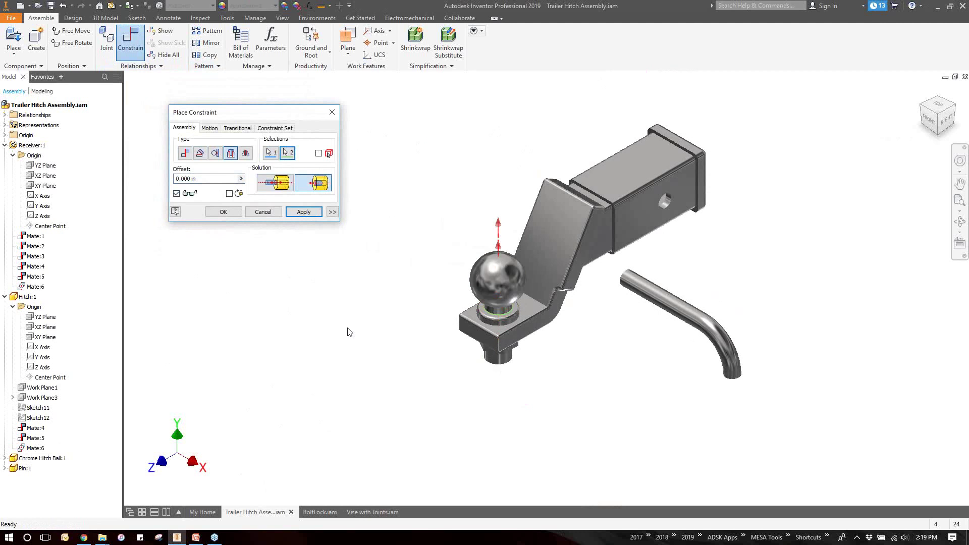
pyautogui.click(222, 211)
pyautogui.click(506, 291)
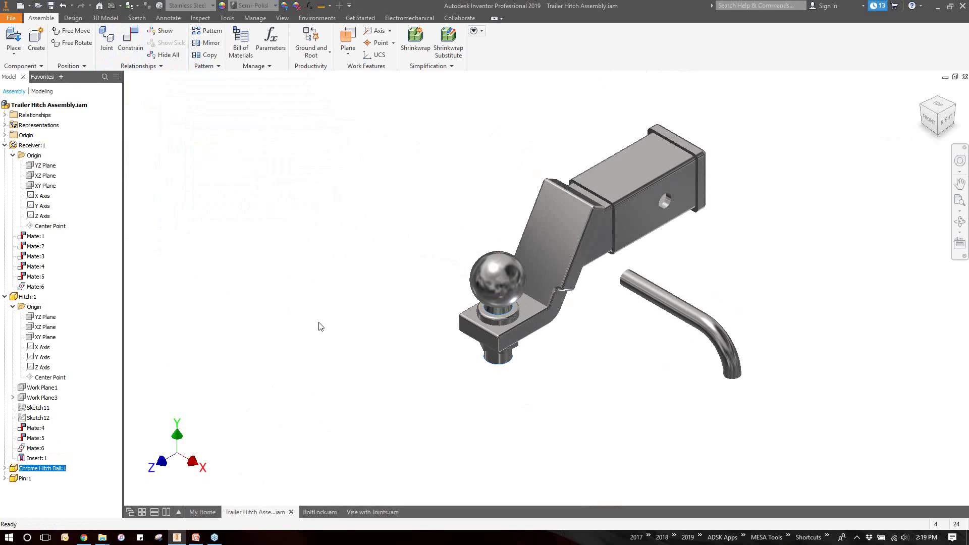
pyautogui.press('Escape')
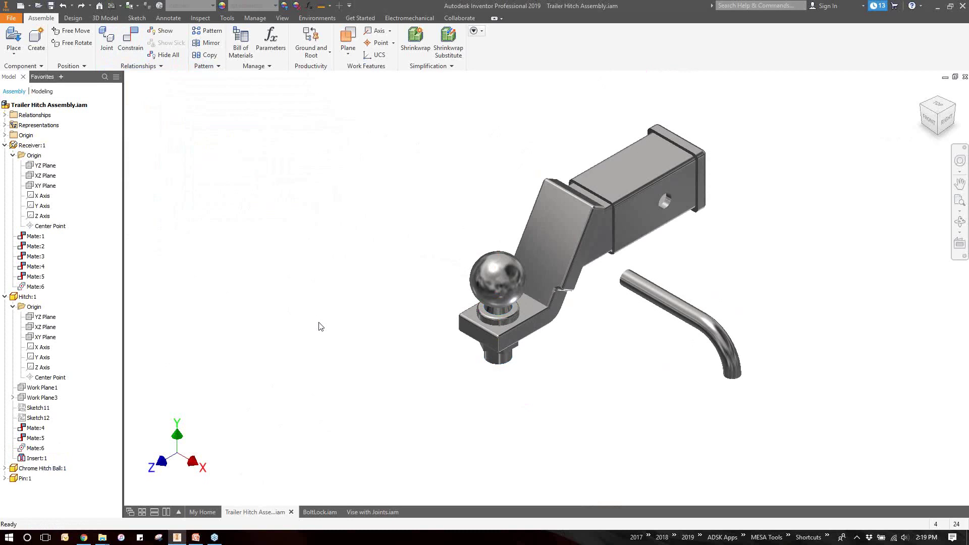
# Step: Undo the ball's Insert constraint and place a rigid joint from its neck edge to the hitch's round hole, with a 0.000 in gap
pyautogui.hotkey('ctrl', 'z')
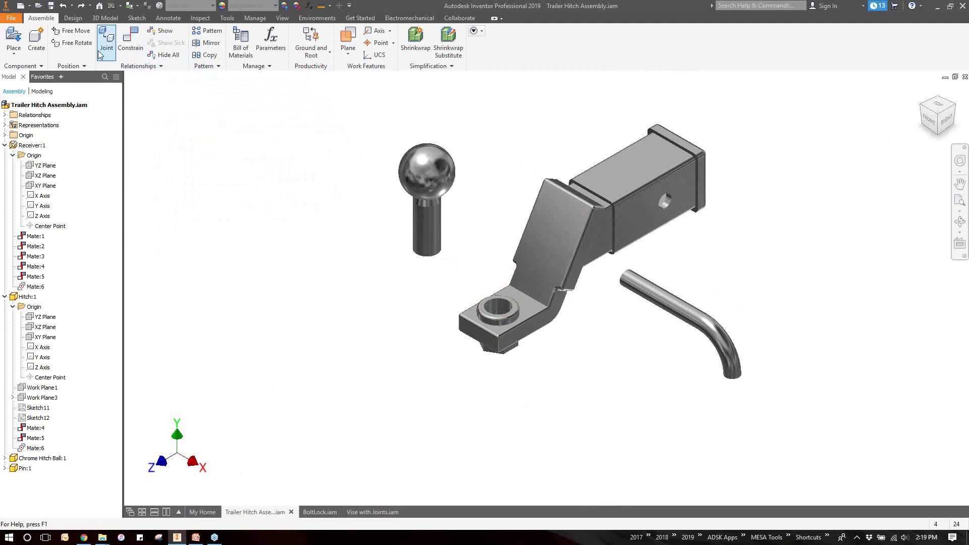
pyautogui.click(101, 53)
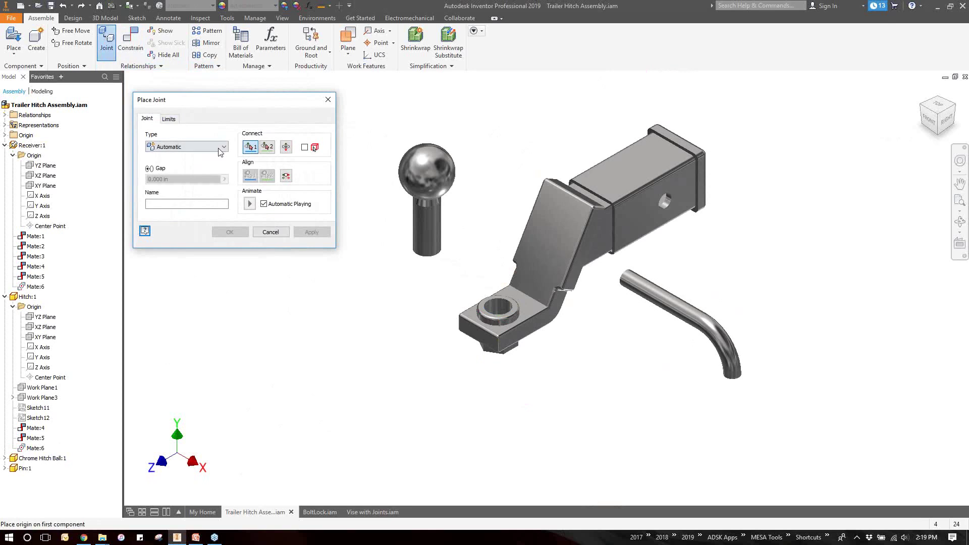
pyautogui.click(218, 147)
pyautogui.click(179, 164)
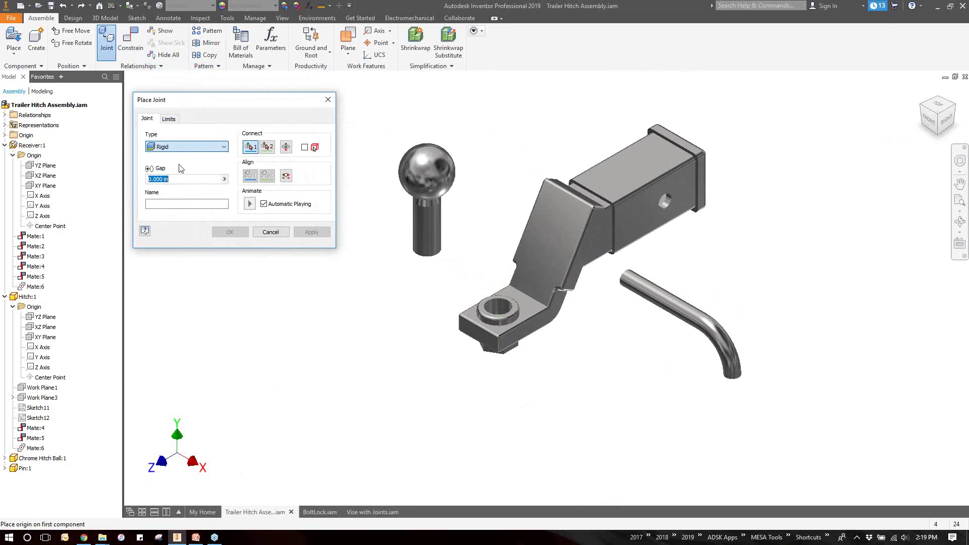
pyautogui.click(442, 208)
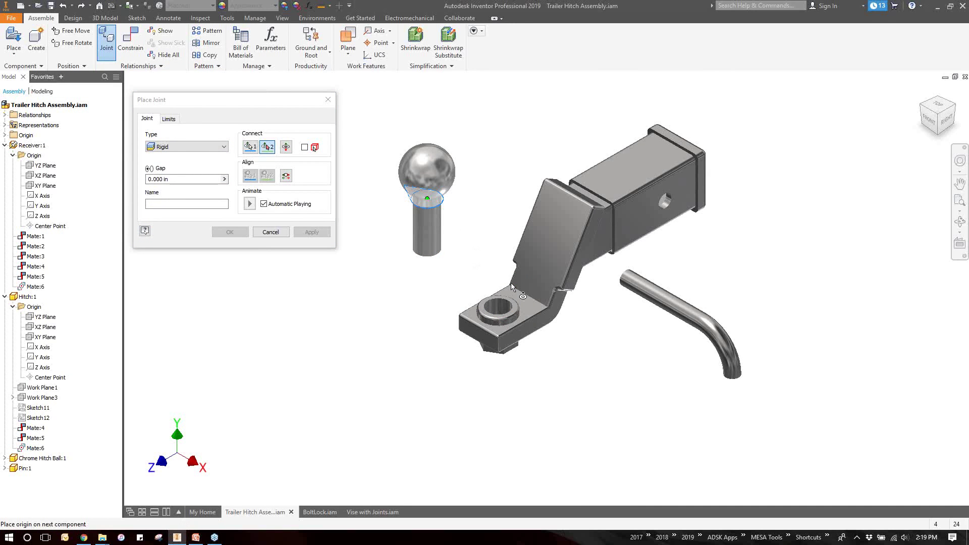
pyautogui.scroll(3, 511, 283)
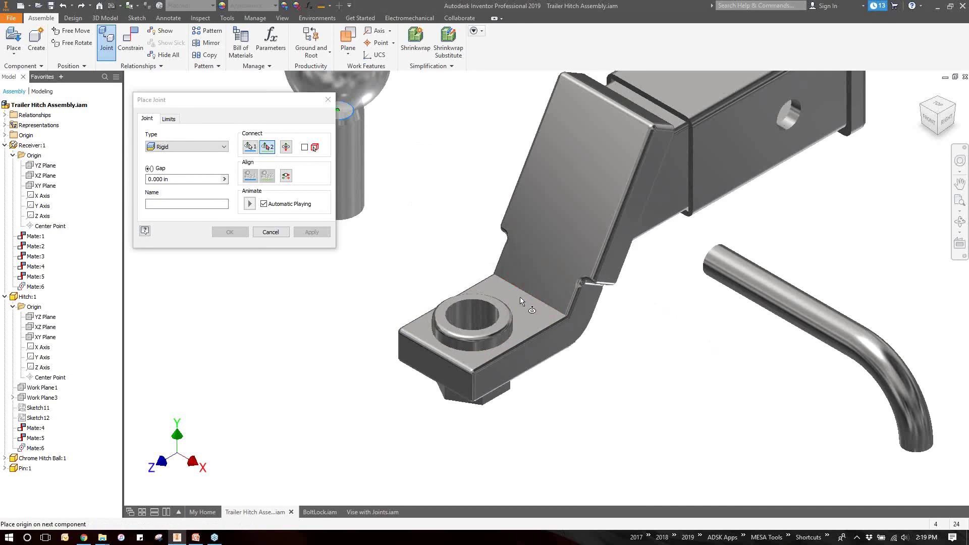
pyautogui.click(489, 300)
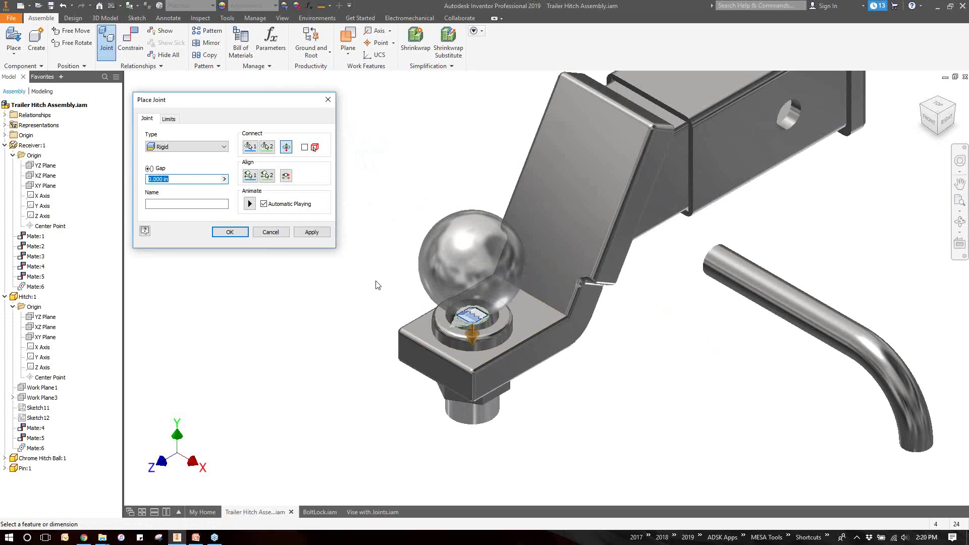
pyautogui.click(241, 235)
# Step: Try to move the hitch ball to test its rigid joint with the hitch
pyautogui.click(437, 349)
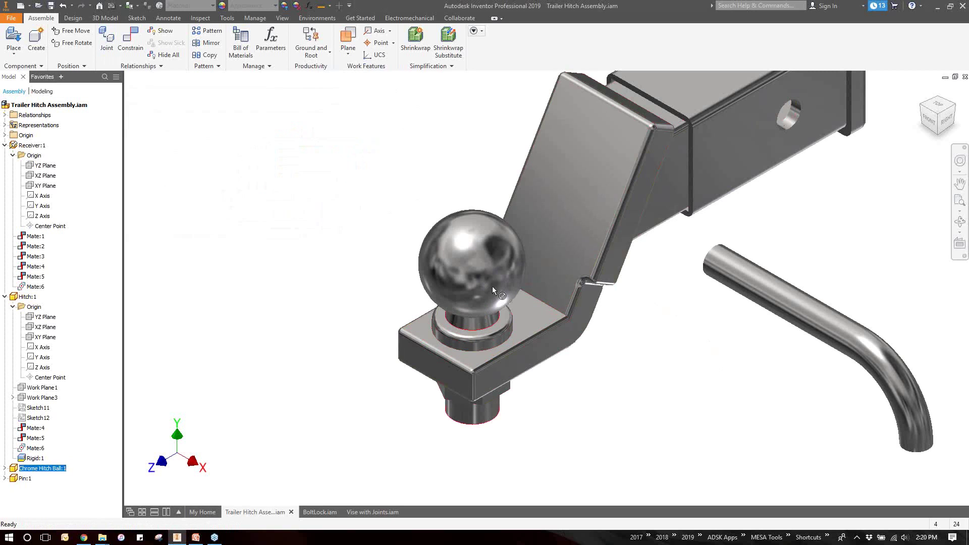
pyautogui.moveTo(428, 281); pyautogui.dragTo(485, 279)
pyautogui.click(383, 298)
# Step: Move the pin away from the hitch into the clear space facing the receiver's side hole
pyautogui.click(960, 184)
pyautogui.moveTo(856, 182); pyautogui.dragTo(627, 273)
pyautogui.press('Escape')
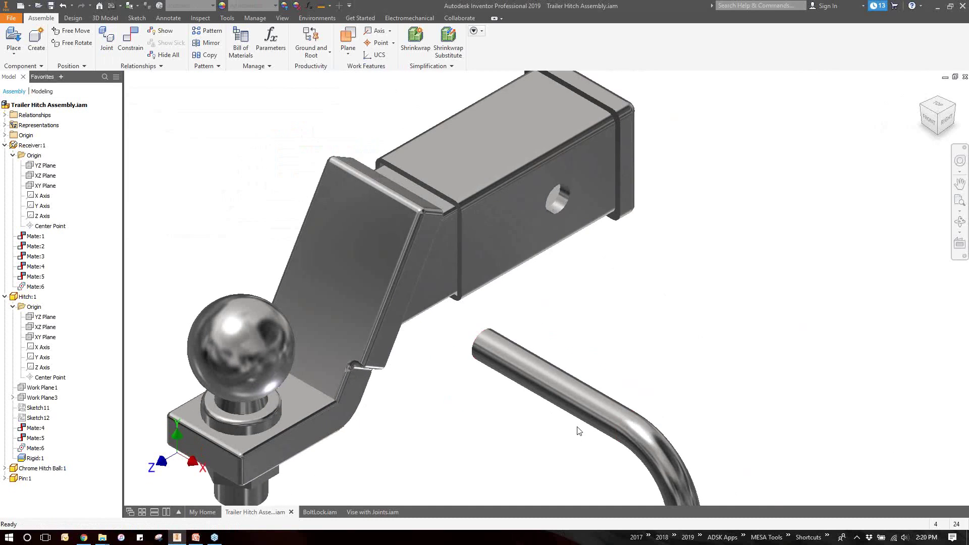
pyautogui.moveTo(575, 428); pyautogui.dragTo(695, 347)
pyautogui.click(695, 347)
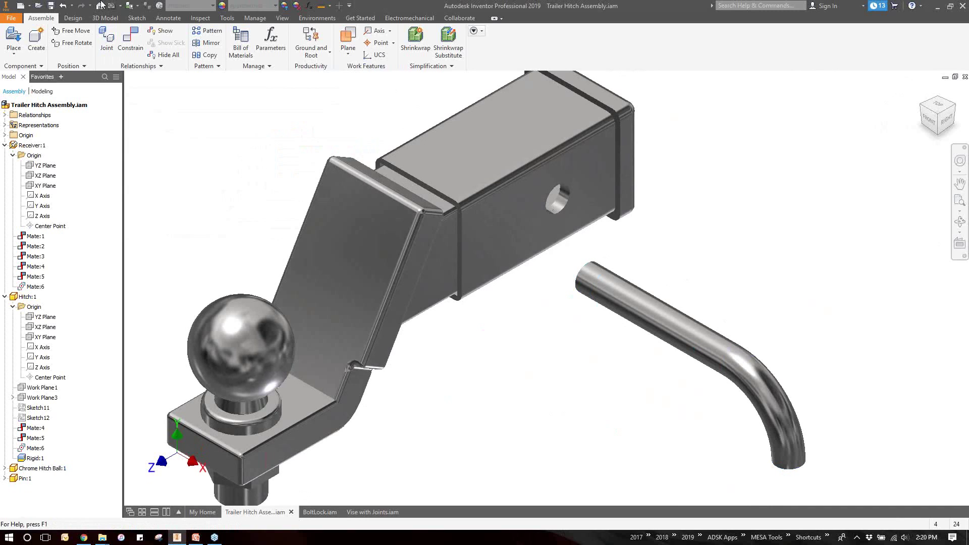
# Step: Place an Insert constraint seating the pin's bend-start edge on the receiver's side hole, using the aligned solution, 0.000 in offset and locked rotation
pyautogui.click(130, 41)
pyautogui.click(230, 153)
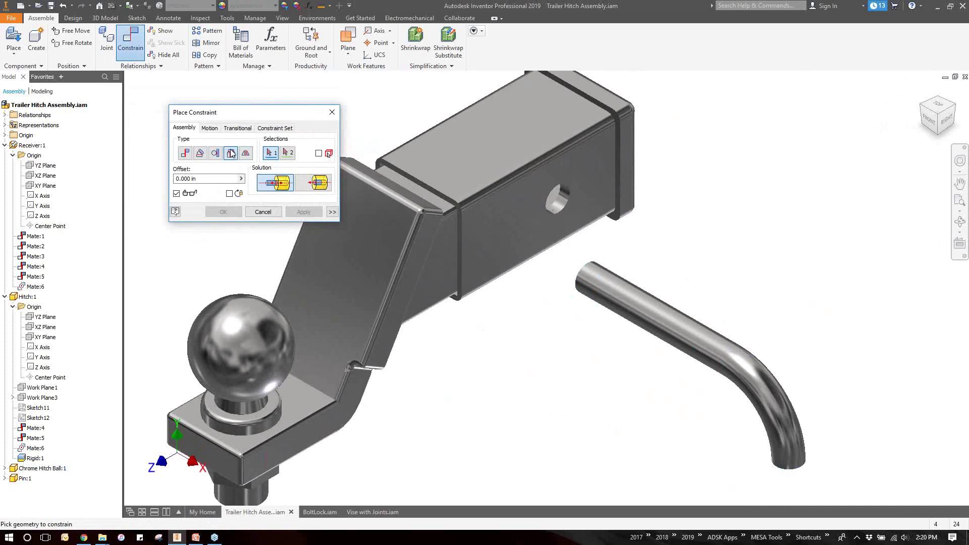
pyautogui.click(734, 353)
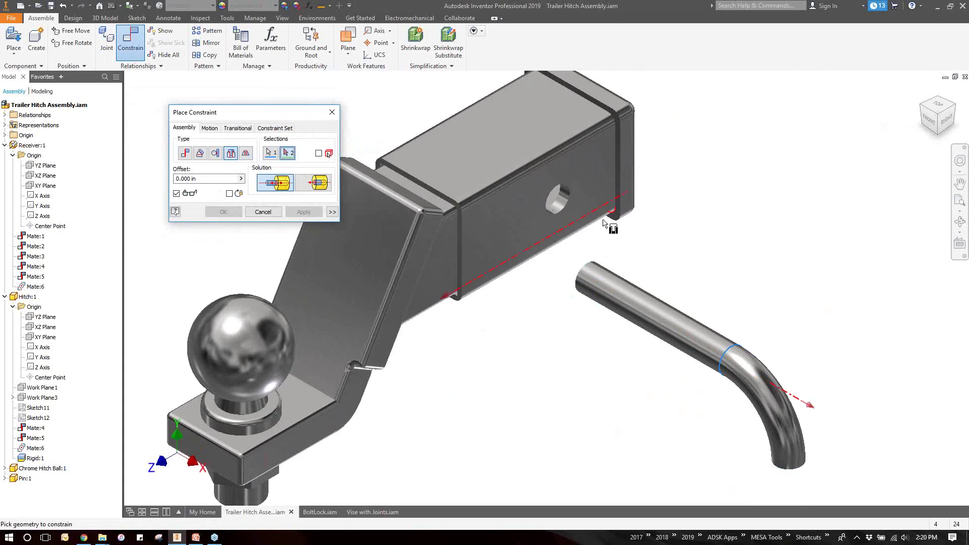
pyautogui.click(556, 214)
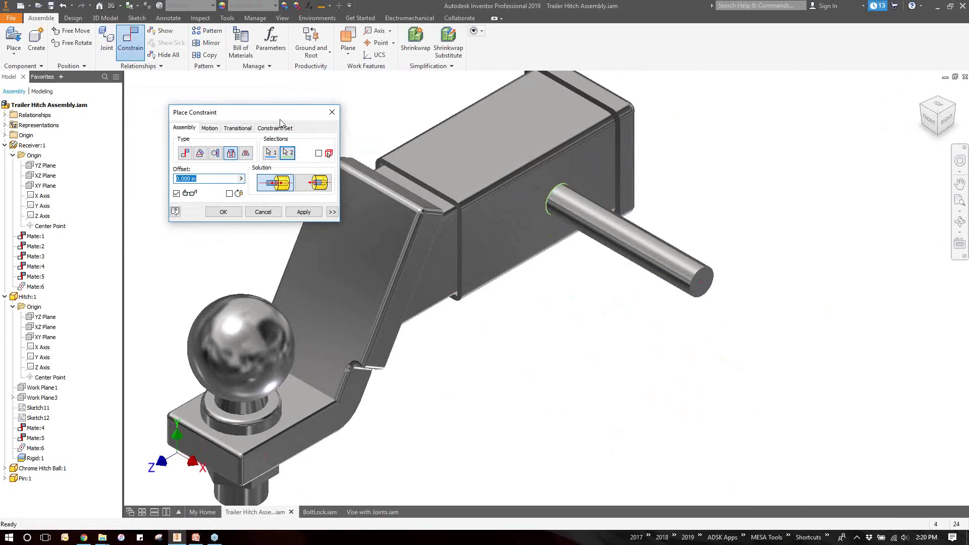
pyautogui.click(313, 183)
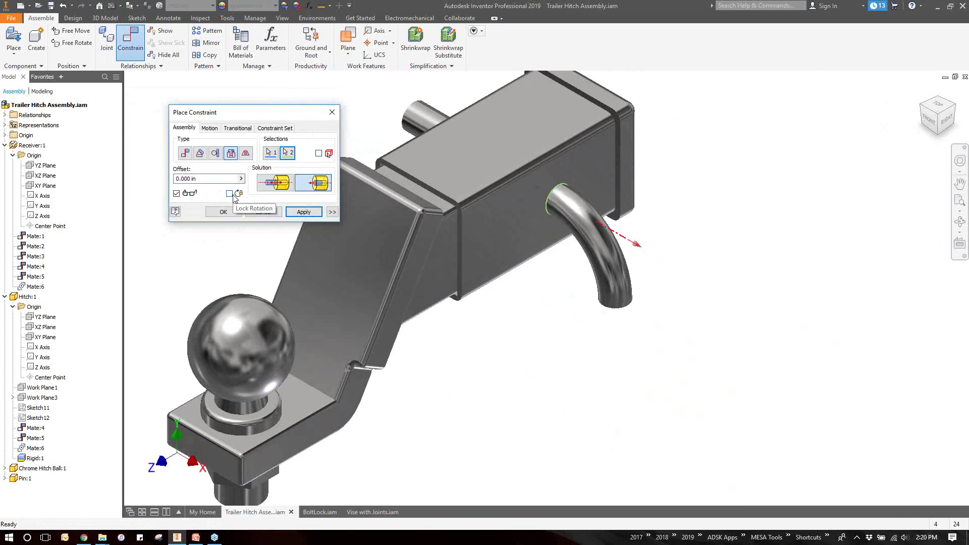
pyautogui.press('ctrl')
pyautogui.press('ctrl')
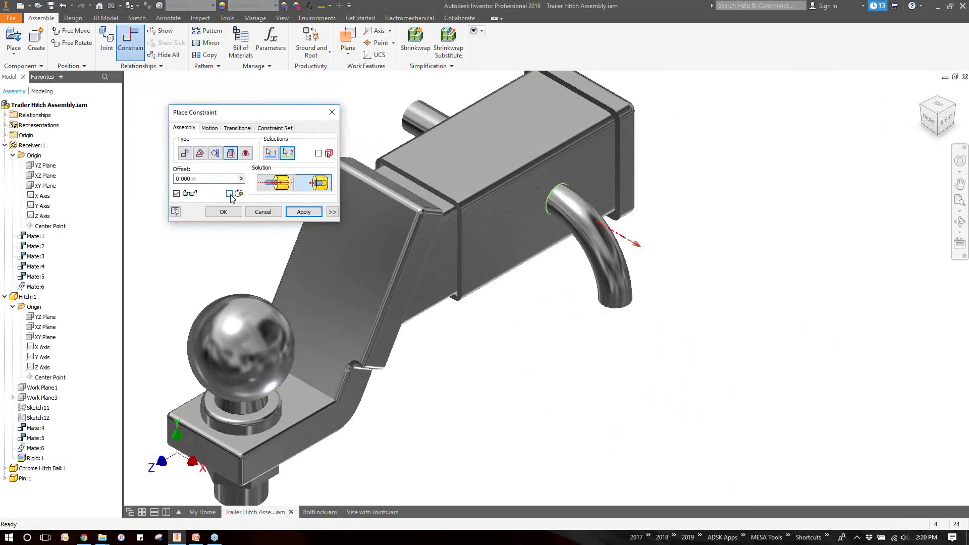
pyautogui.click(230, 193)
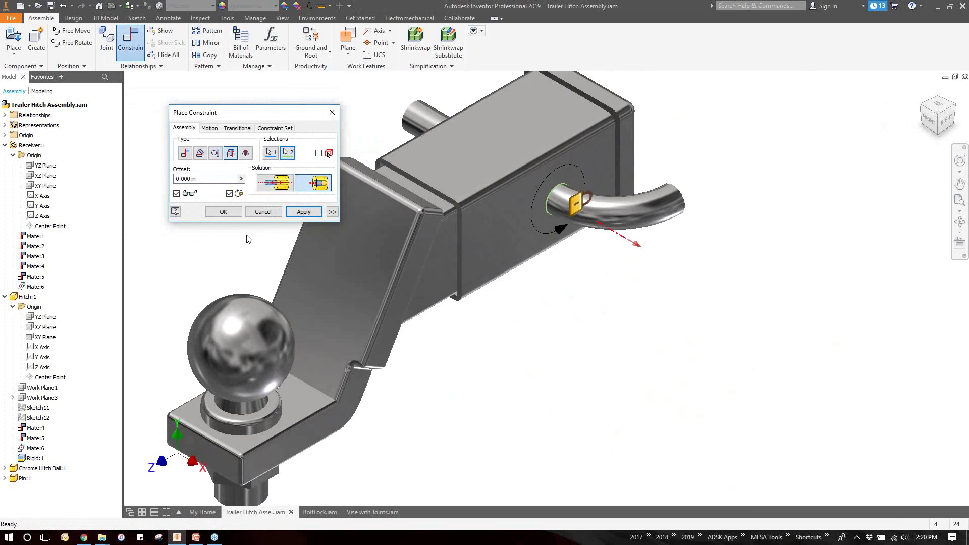
pyautogui.click(333, 211)
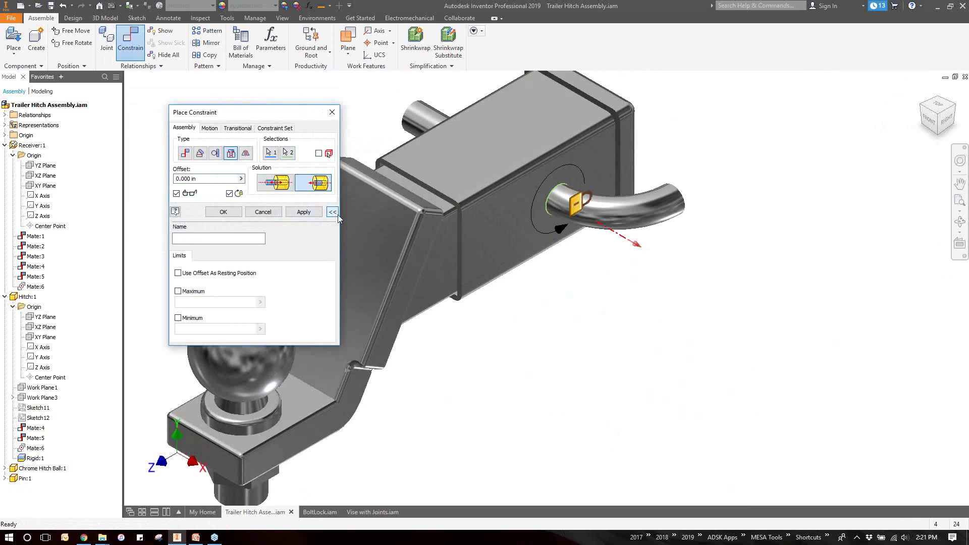
pyautogui.click(332, 212)
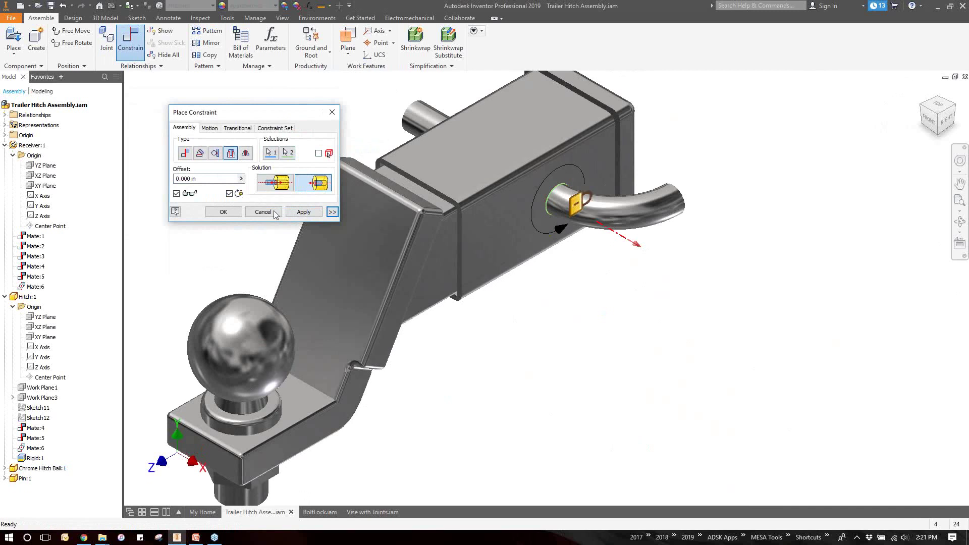
pyautogui.click(230, 214)
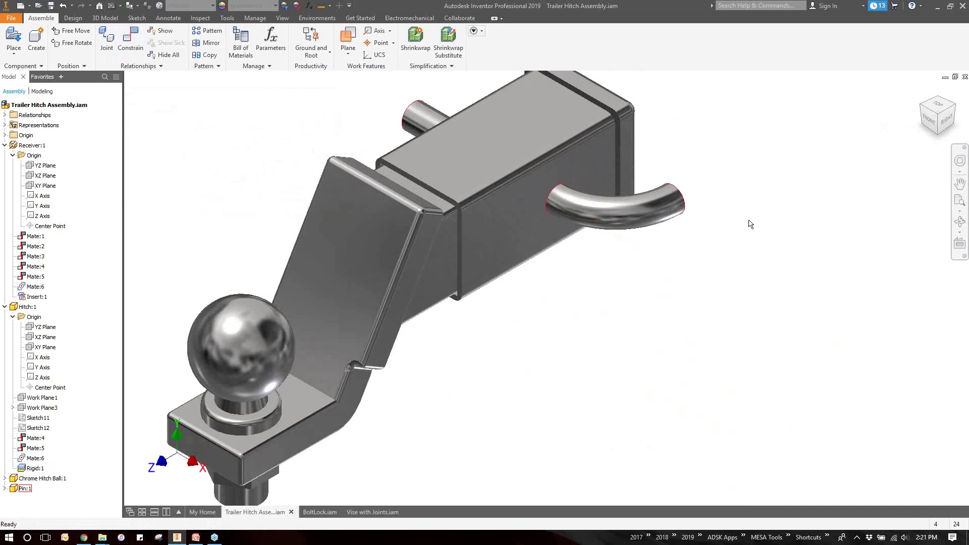
# Step: Undo the pin's Insert constraint
pyautogui.click(655, 213)
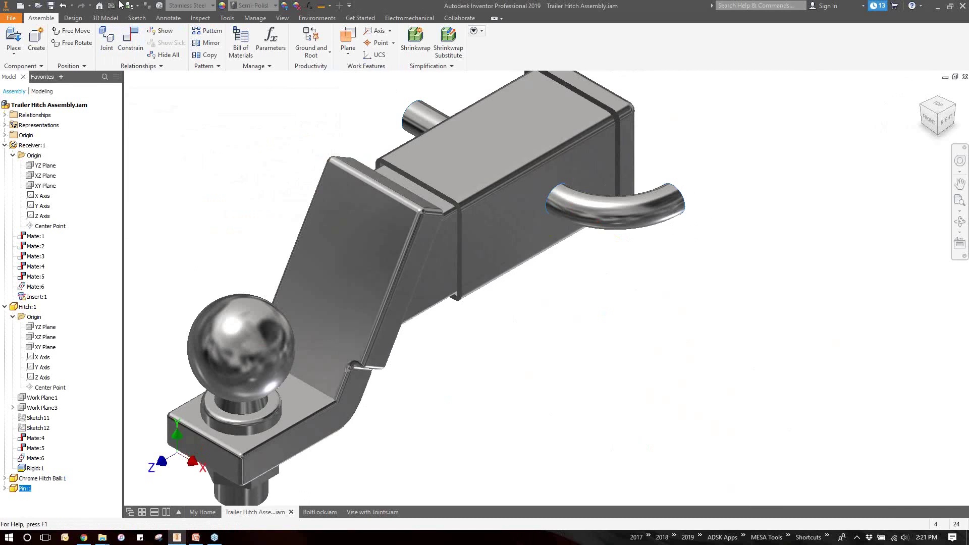
pyautogui.click(61, 6)
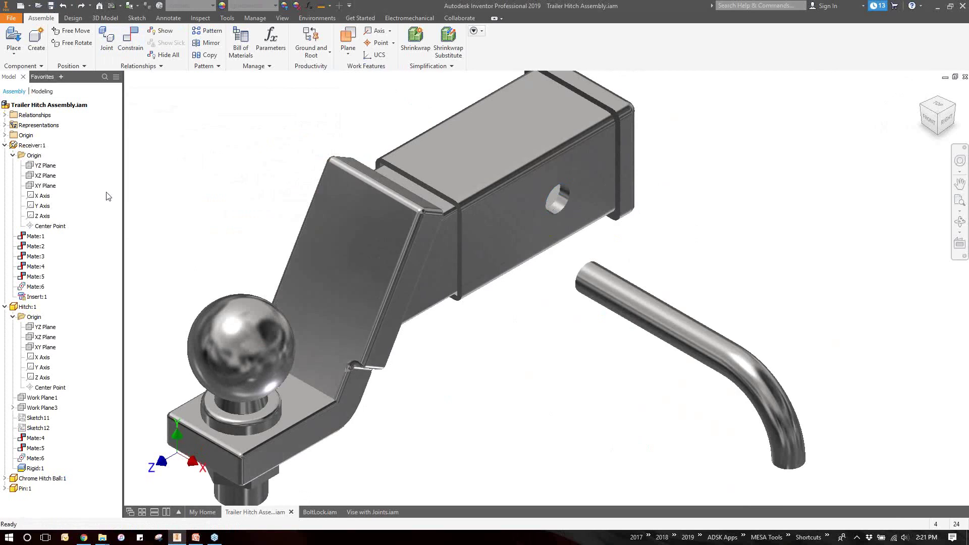
pyautogui.click(131, 39)
pyautogui.click(231, 153)
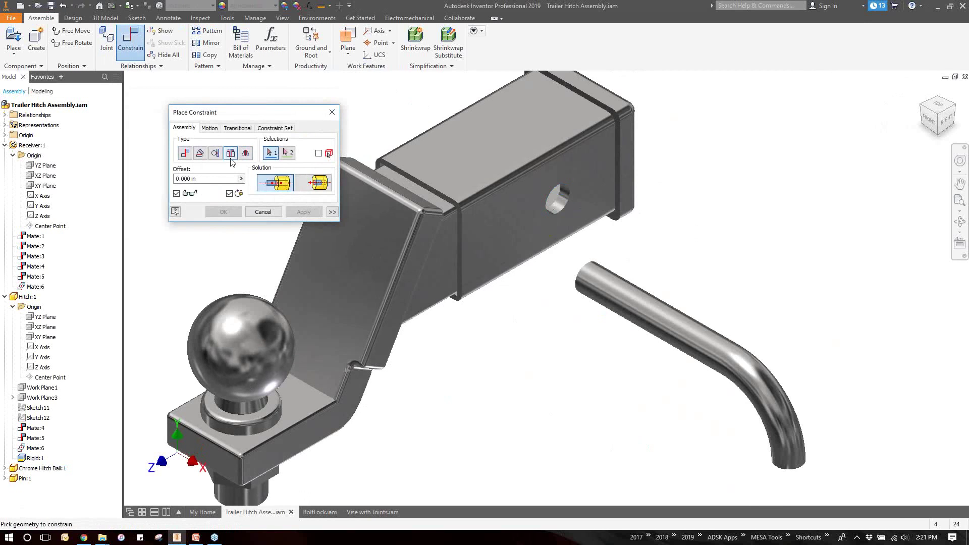
pyautogui.click(737, 350)
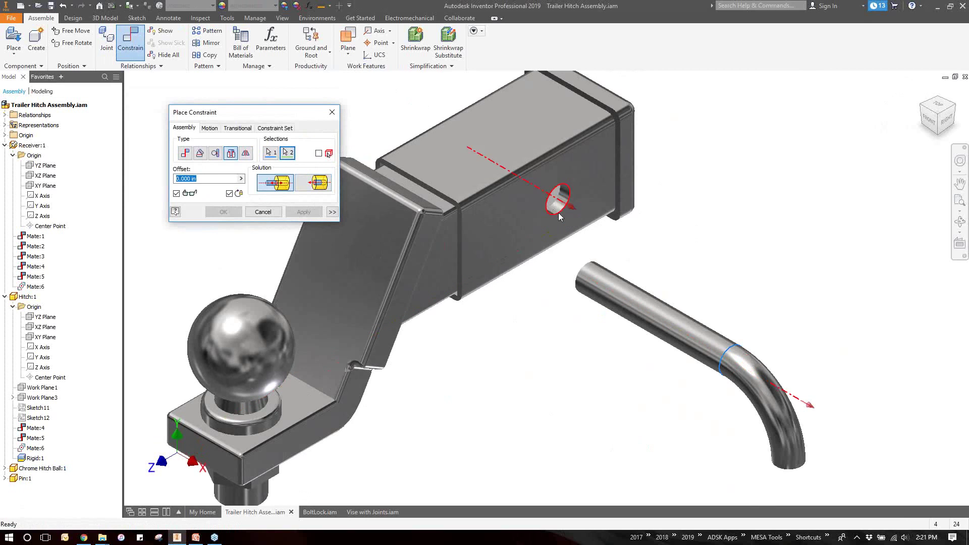
pyautogui.click(558, 213)
pyautogui.click(313, 183)
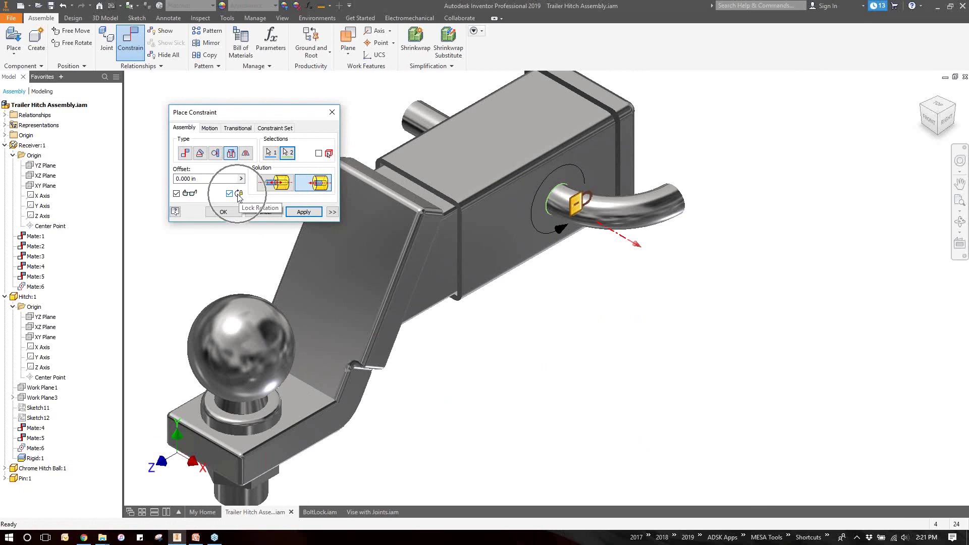
pyautogui.click(269, 213)
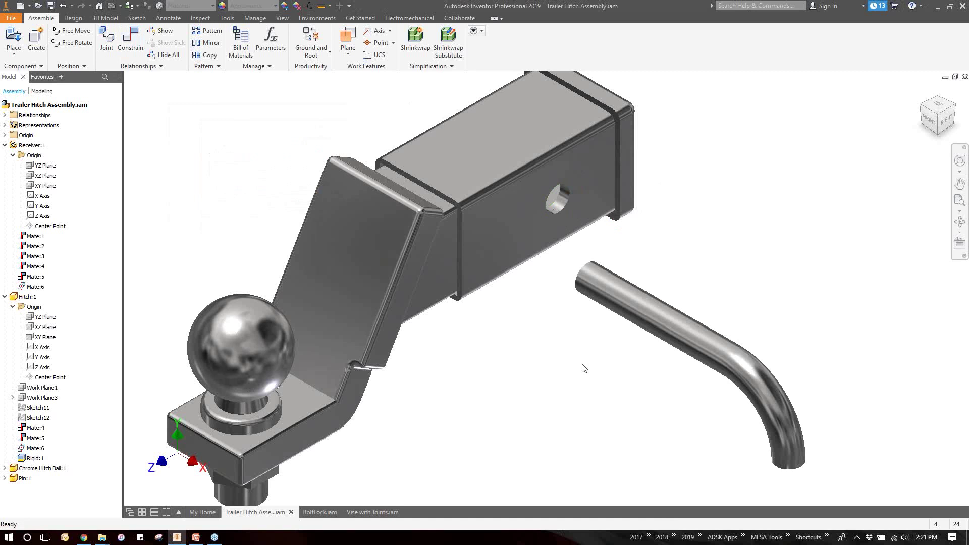
# Step: Set up a rigid joint connecting the pin's bend-start edge to the edge of the receiver's side hole, with a 0.000 in gap
pyautogui.click(107, 43)
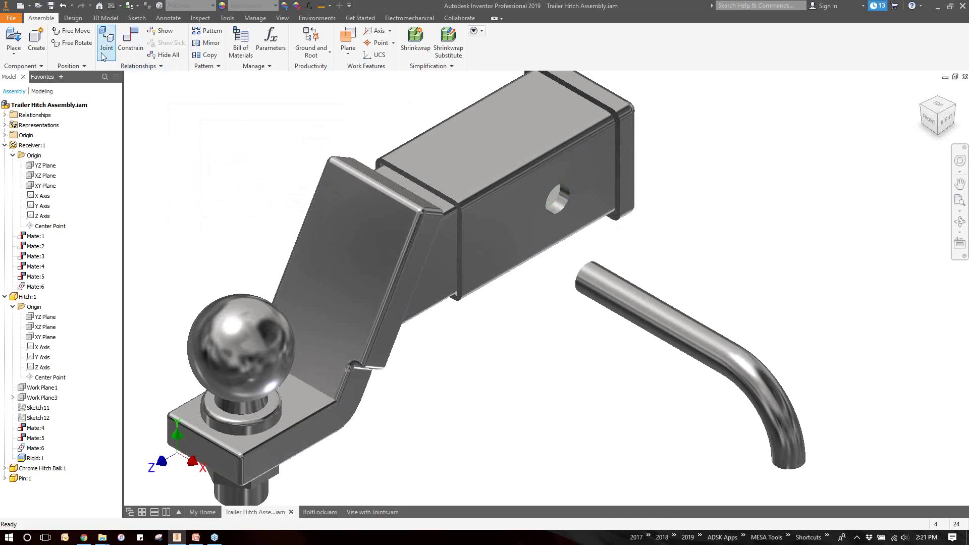
pyautogui.click(166, 146)
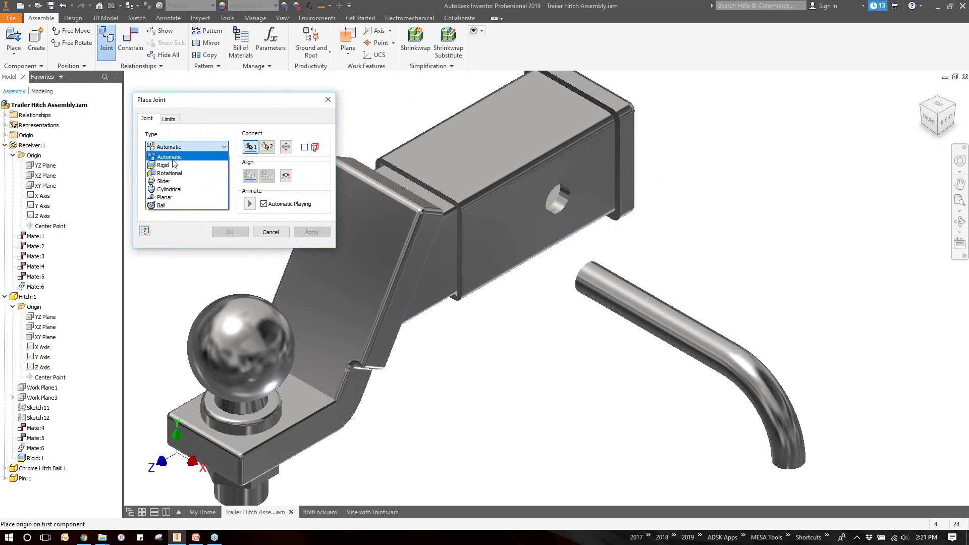
pyautogui.click(169, 164)
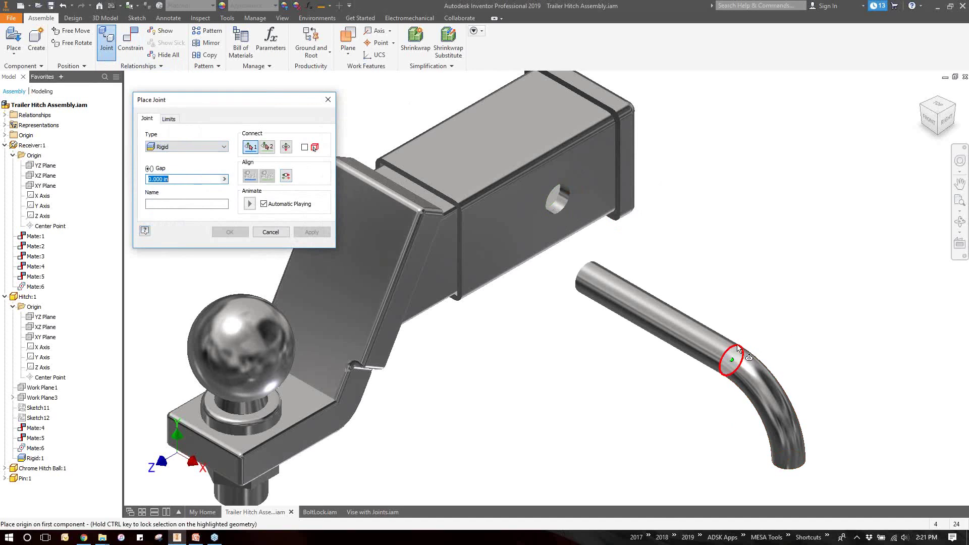
pyautogui.click(733, 358)
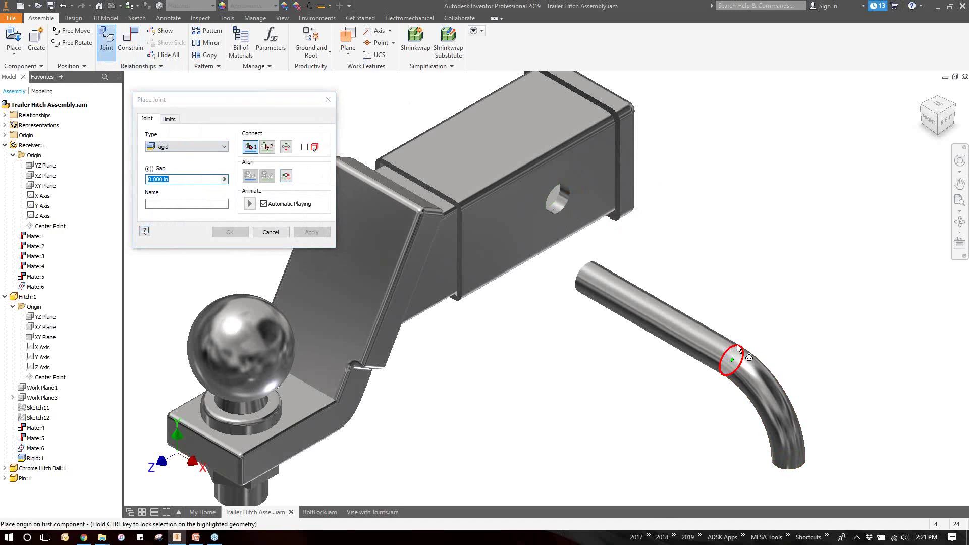
pyautogui.click(560, 210)
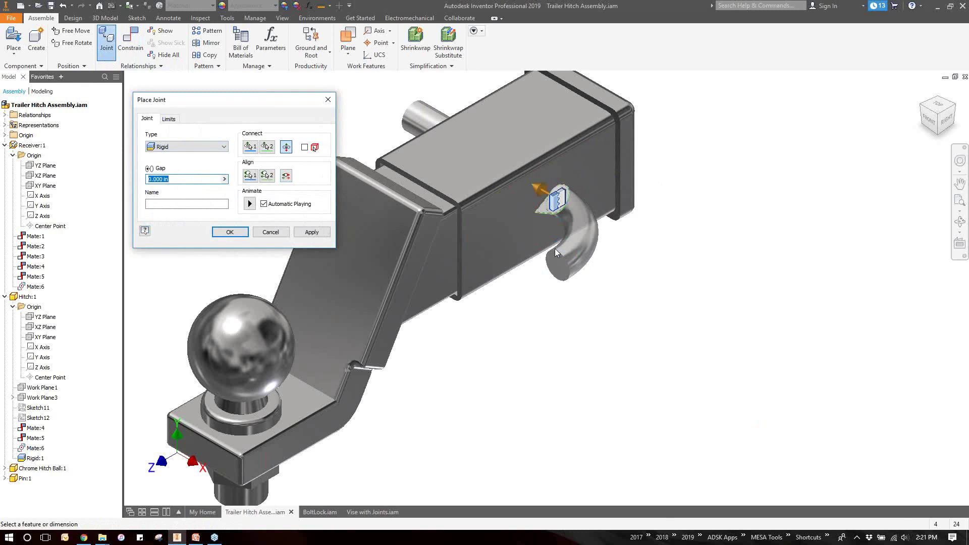
# Step: Align the pin's bent end face with the receiver's top face, invert the alignment so the bend points down, and create the rigid joint
pyautogui.click(248, 180)
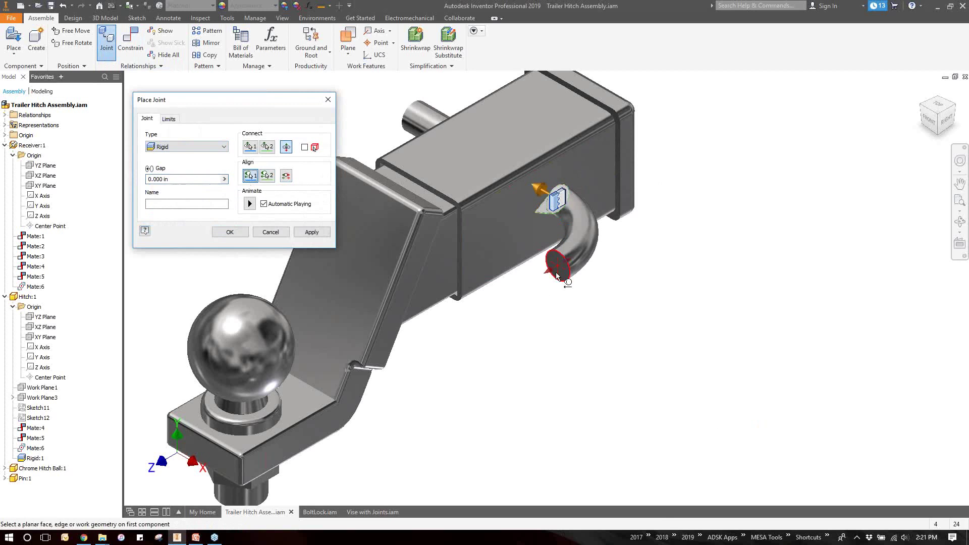
pyautogui.click(556, 271)
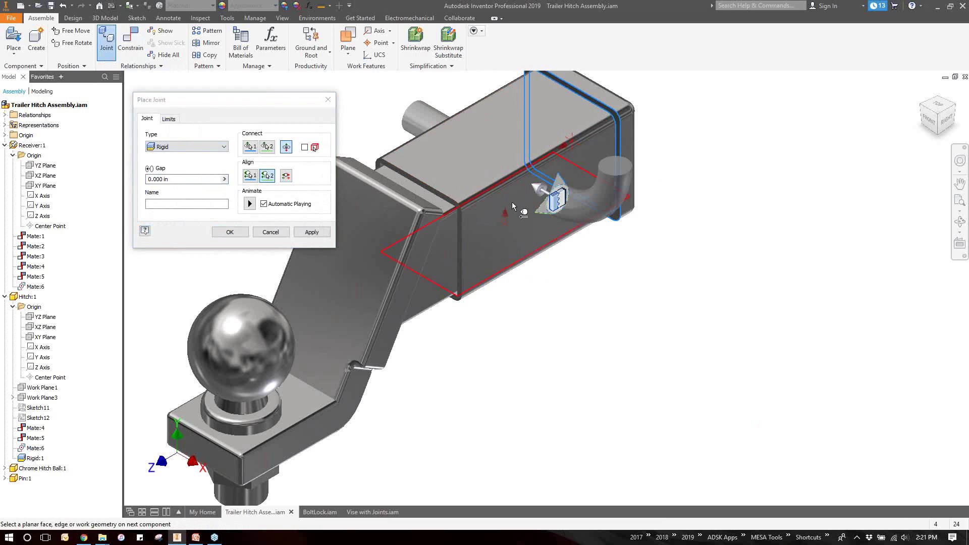
pyautogui.click(486, 155)
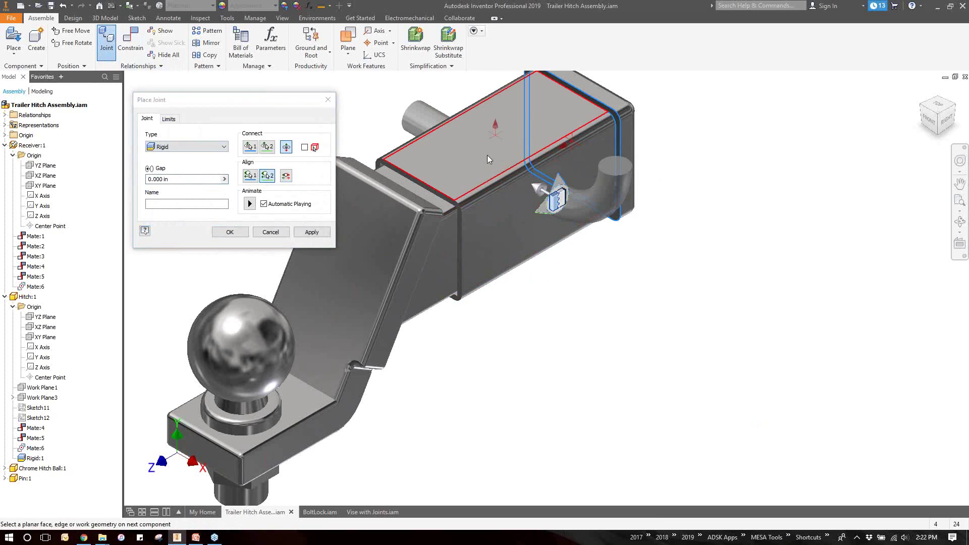
pyautogui.click(285, 177)
pyautogui.click(286, 177)
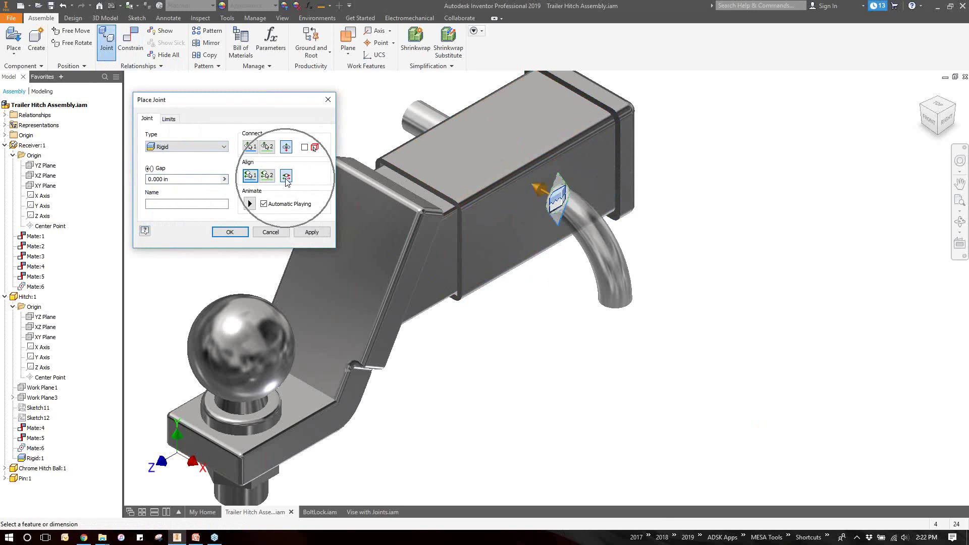
pyautogui.click(286, 176)
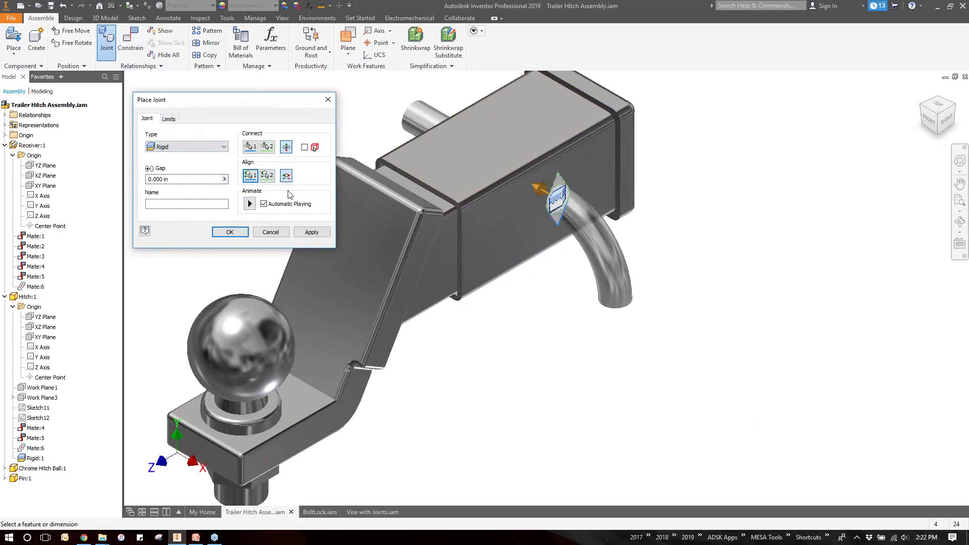
pyautogui.click(229, 232)
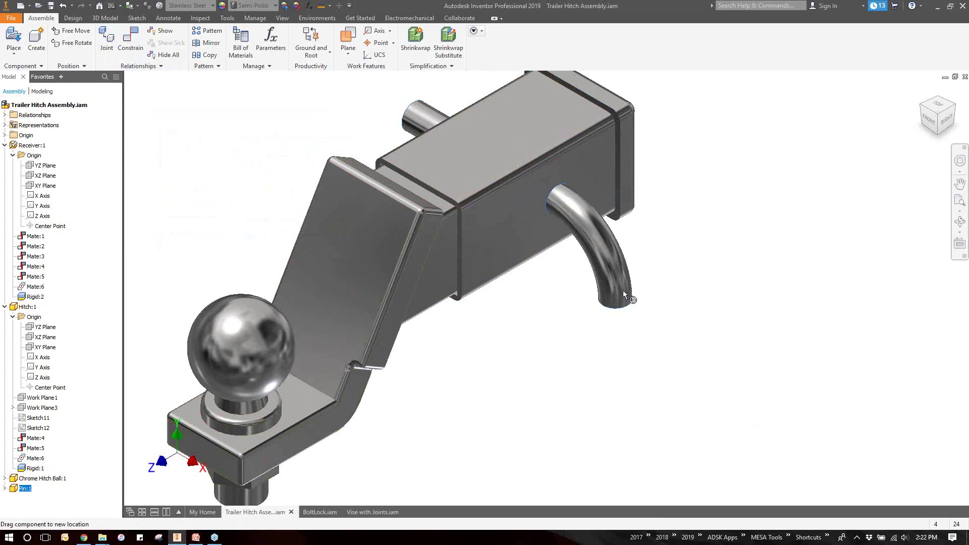
# Step: Switch to the BoltLock assembly and turn off Contact Set for Part2 and Part3
pyautogui.click(539, 374)
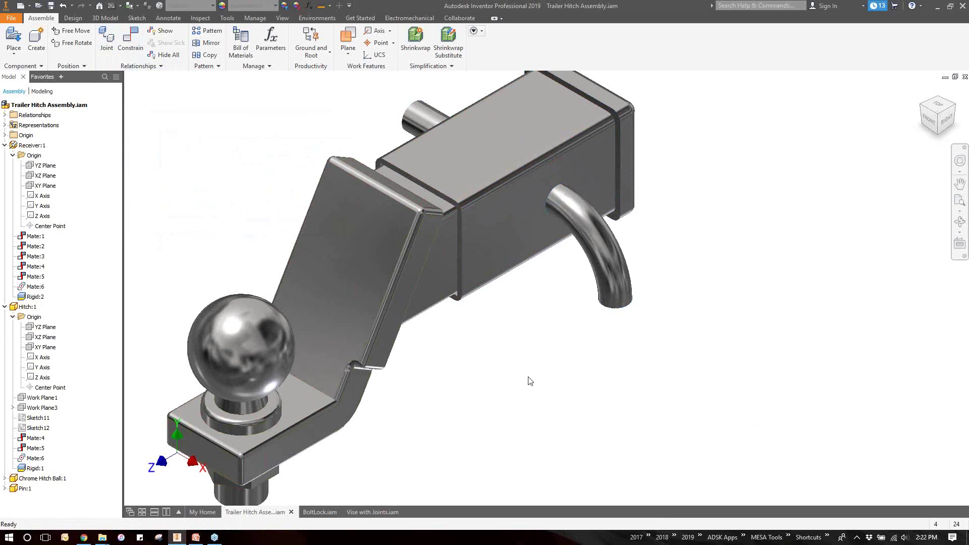
pyautogui.press('Home')
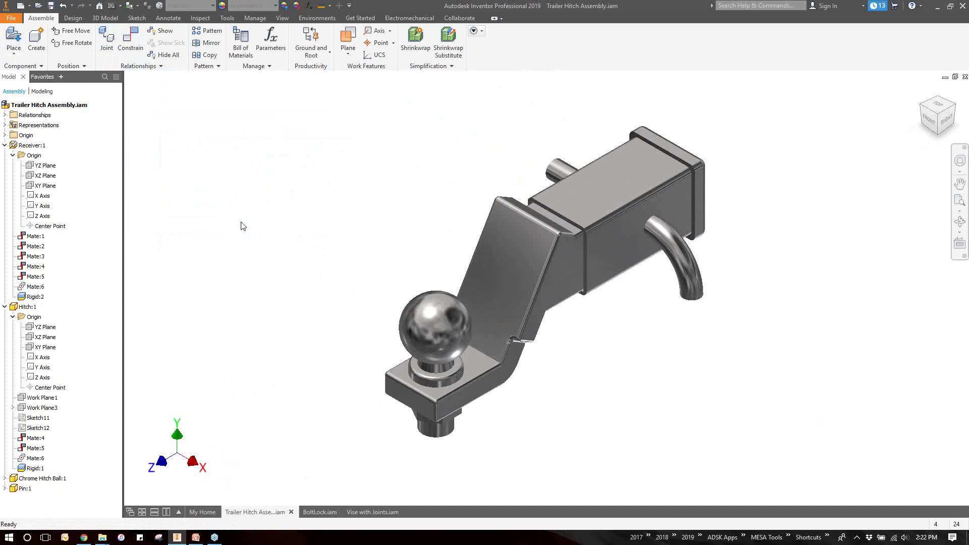
pyautogui.click(316, 512)
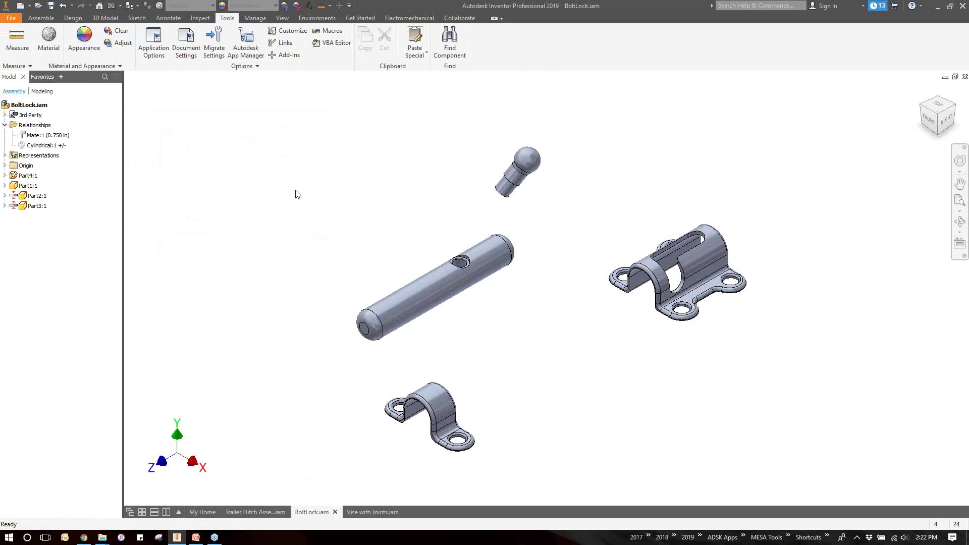
pyautogui.click(37, 196)
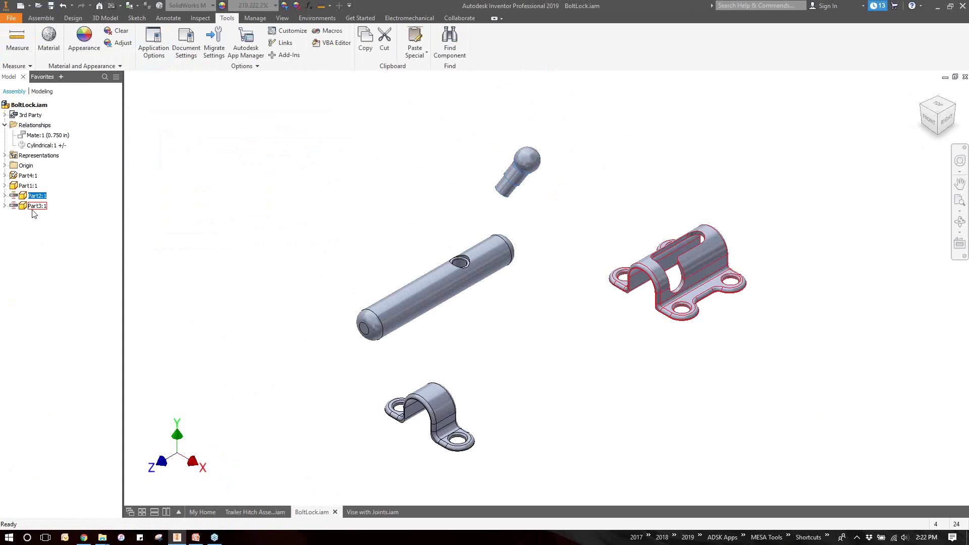
pyautogui.keyDown('ctrl'); pyautogui.click(36, 207); pyautogui.keyUp('ctrl')
pyautogui.rightClick(35, 207)
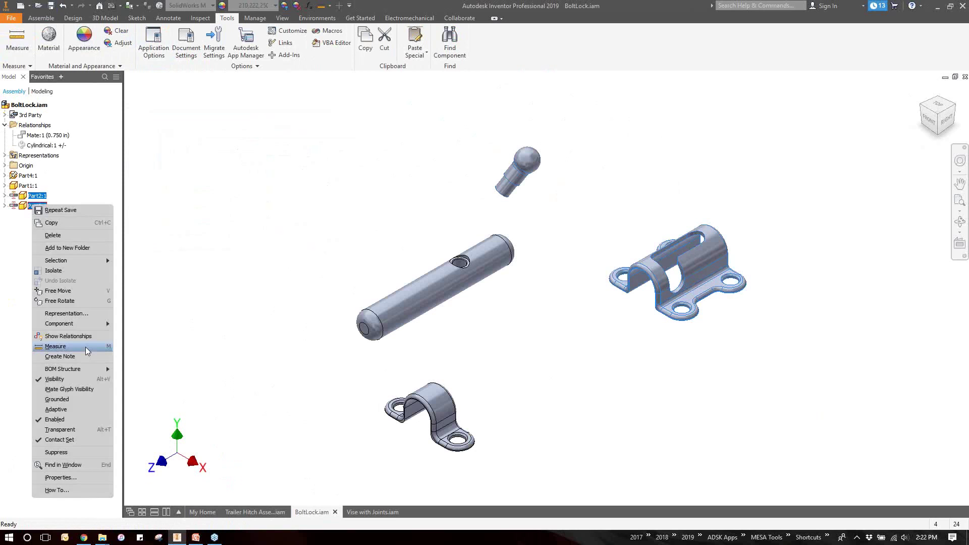
pyautogui.click(74, 440)
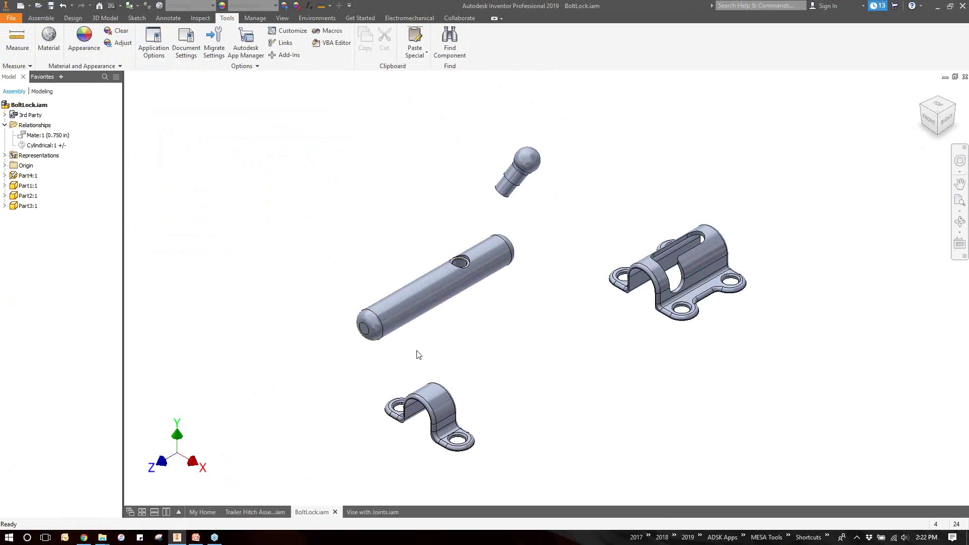
# Step: Reposition the slotted bracket freely, closer to the bolt and the small bracket
pyautogui.click(431, 402)
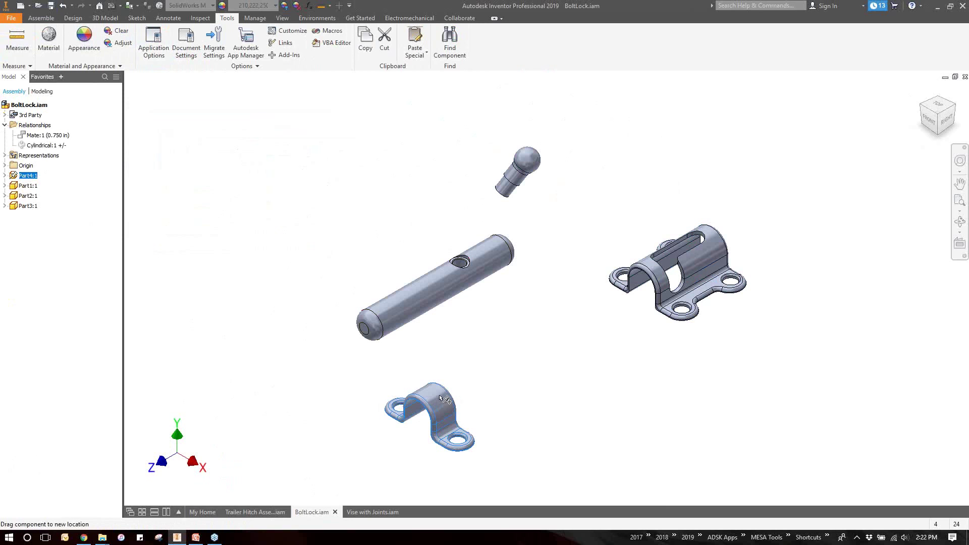
pyautogui.press('Escape')
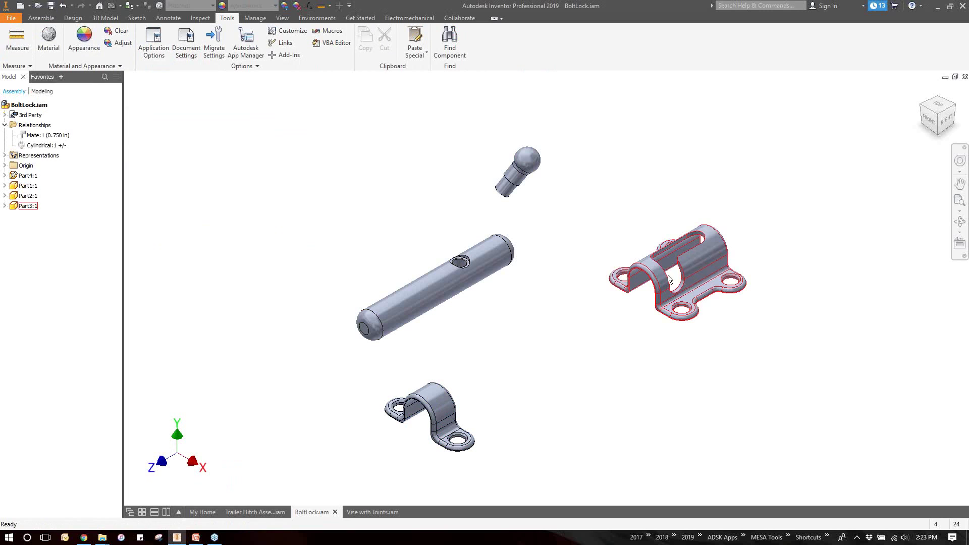
pyautogui.moveTo(666, 277); pyautogui.dragTo(547, 341)
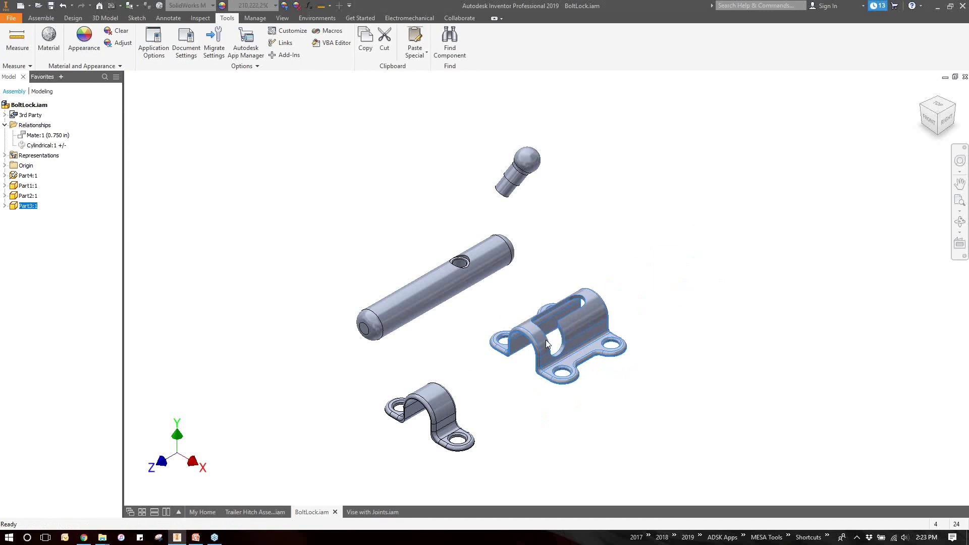
pyautogui.press('Escape')
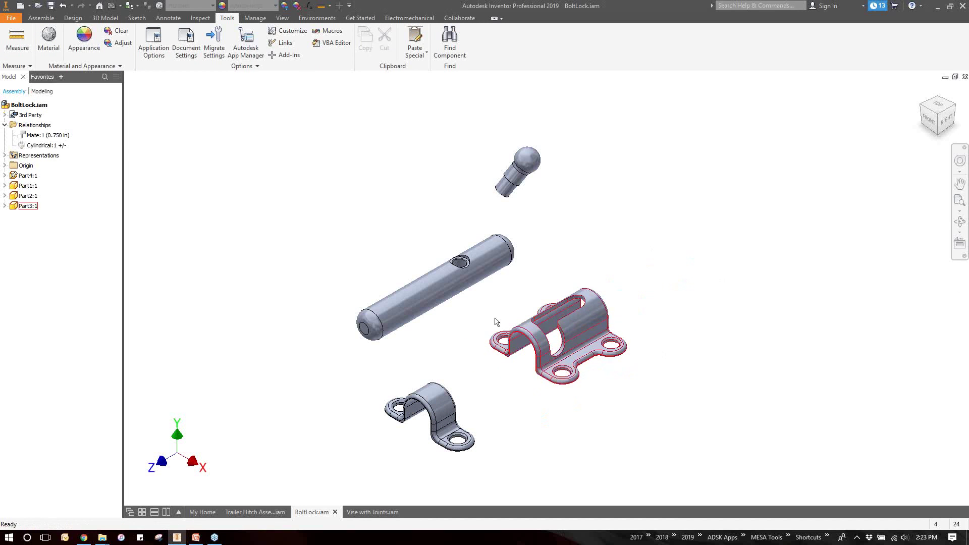
pyautogui.hotkey('ctrl', 'z')
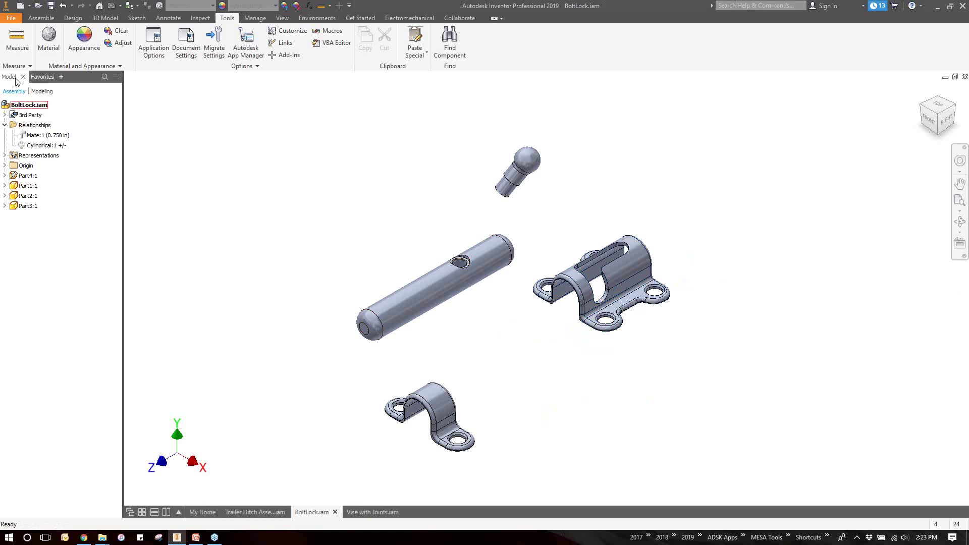
# Step: Set up a Mate constraint between the slotted bracket's cylindrical axis and the small bracket's axis, with a 0.000 in offset
pyautogui.click(40, 18)
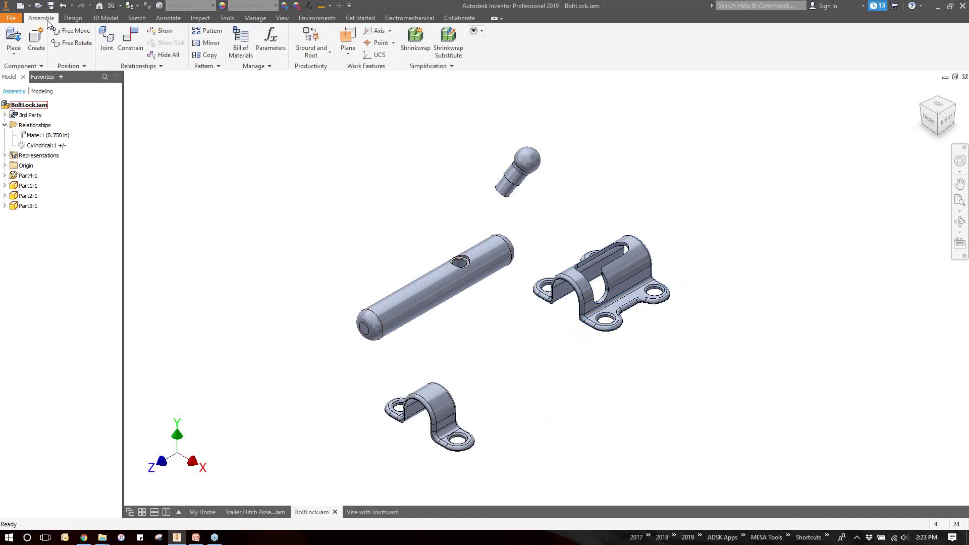
pyautogui.click(130, 40)
pyautogui.scroll(5, 589, 333)
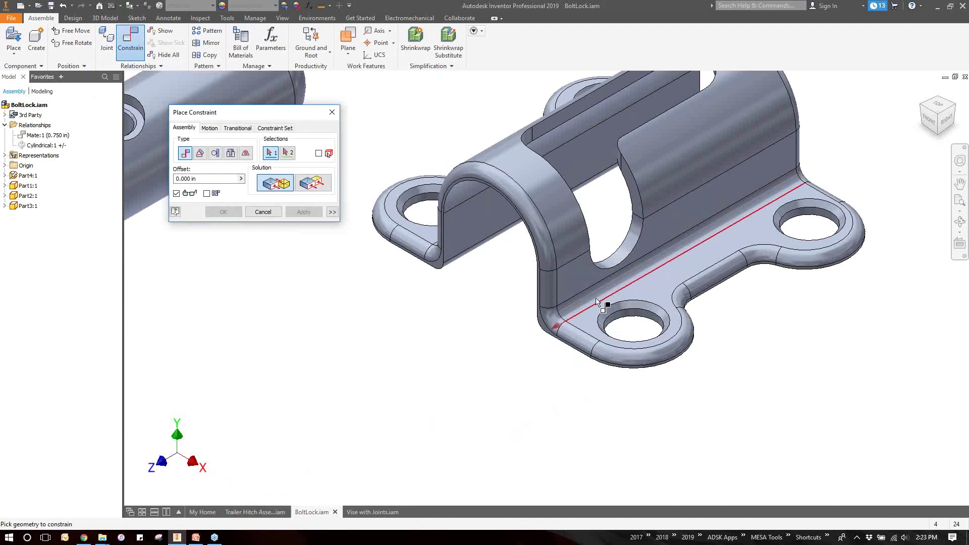
pyautogui.scroll(-4, 699, 249)
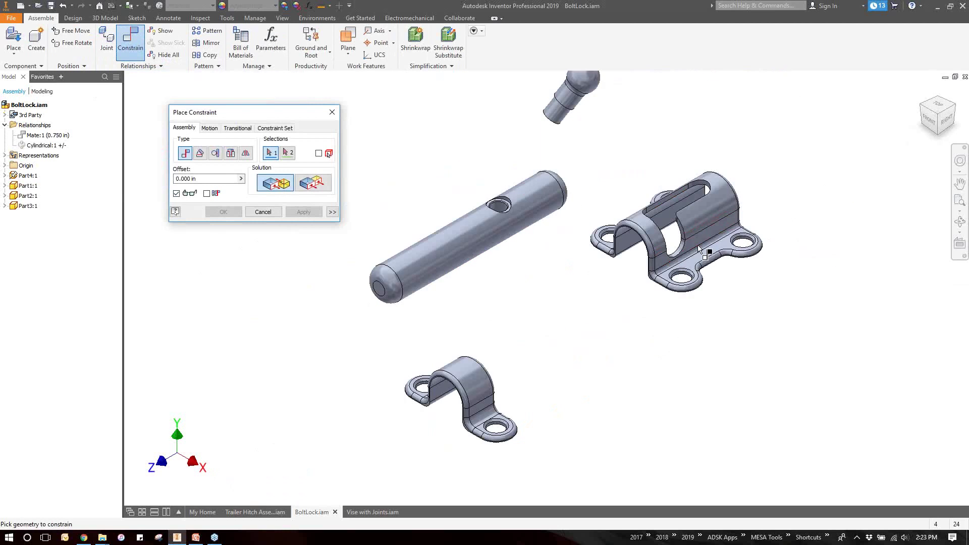
pyautogui.click(698, 217)
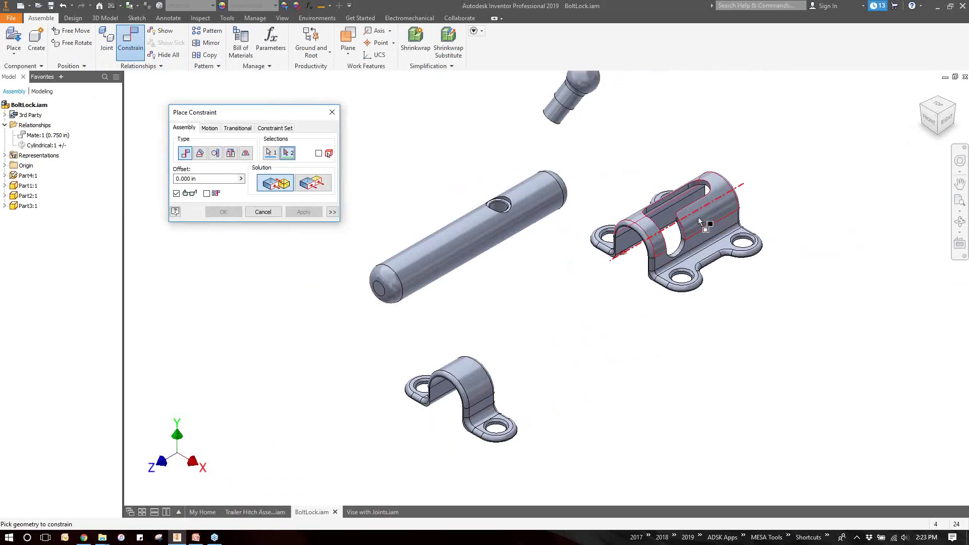
pyautogui.click(475, 388)
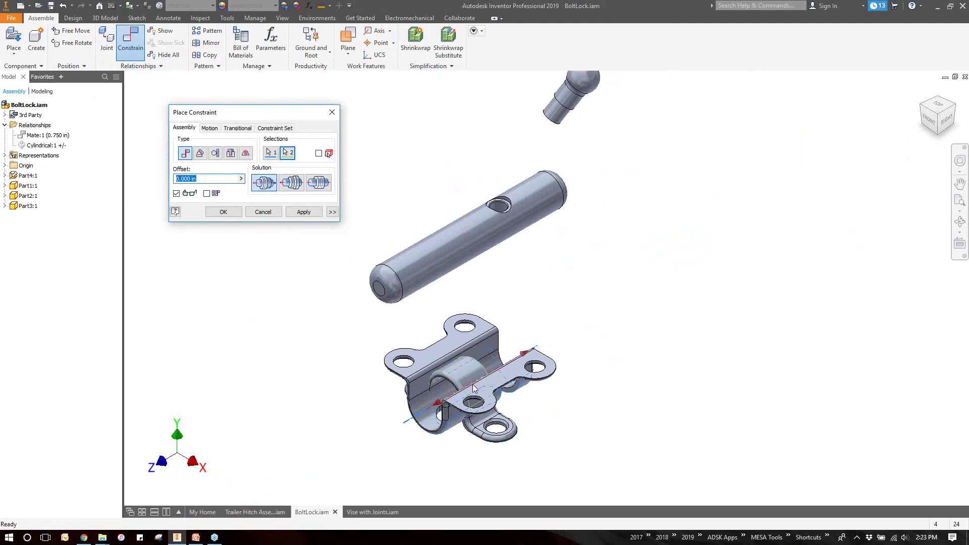
pyautogui.scroll(2, 461, 420)
pyautogui.scroll(-2, 446, 410)
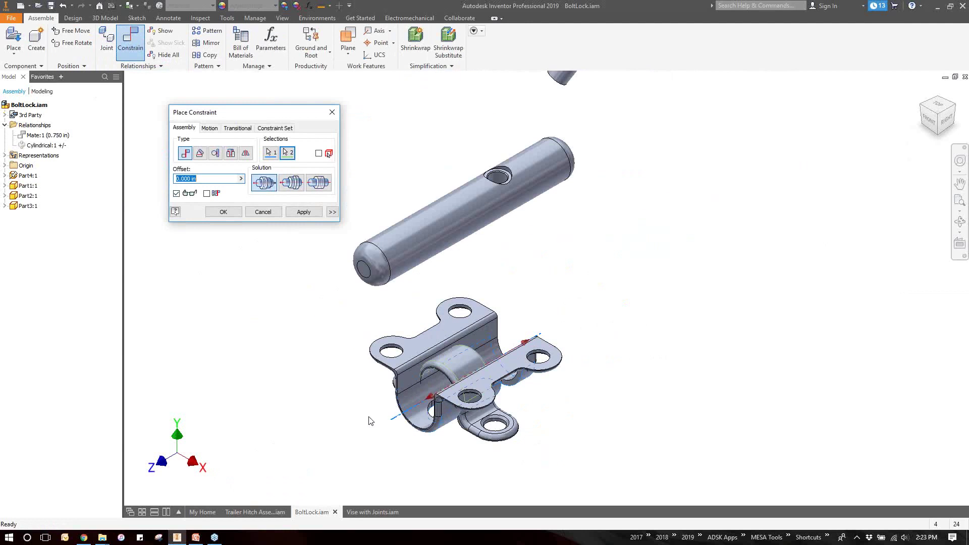
# Step: Compare the opposed and aligned solutions, create the axis mate as aligned, and slide the slotted bracket along the axis away from the small bracket
pyautogui.click(291, 182)
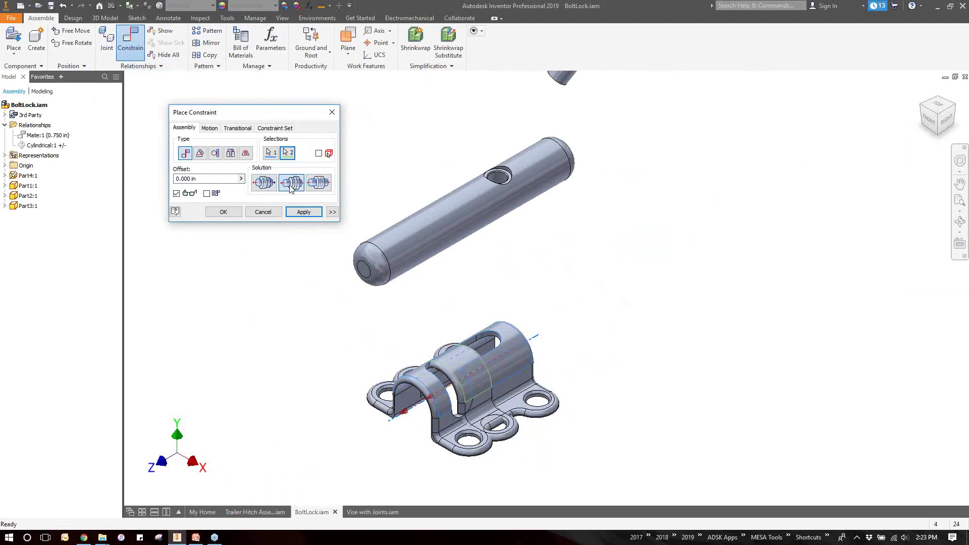
pyautogui.click(264, 183)
pyautogui.click(282, 185)
pyautogui.click(271, 184)
pyautogui.click(296, 185)
pyautogui.click(297, 185)
pyautogui.click(223, 212)
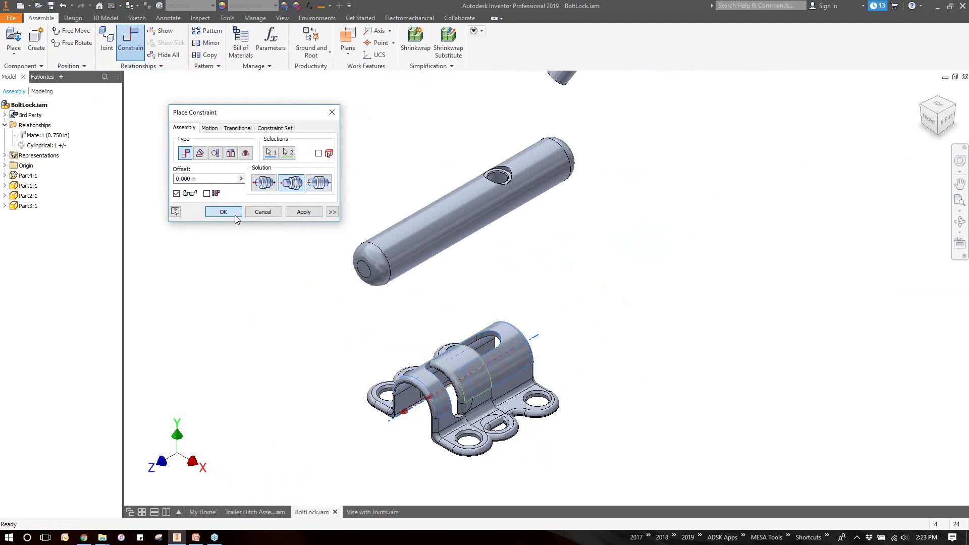
pyautogui.moveTo(478, 410); pyautogui.dragTo(678, 287)
pyautogui.click(626, 403)
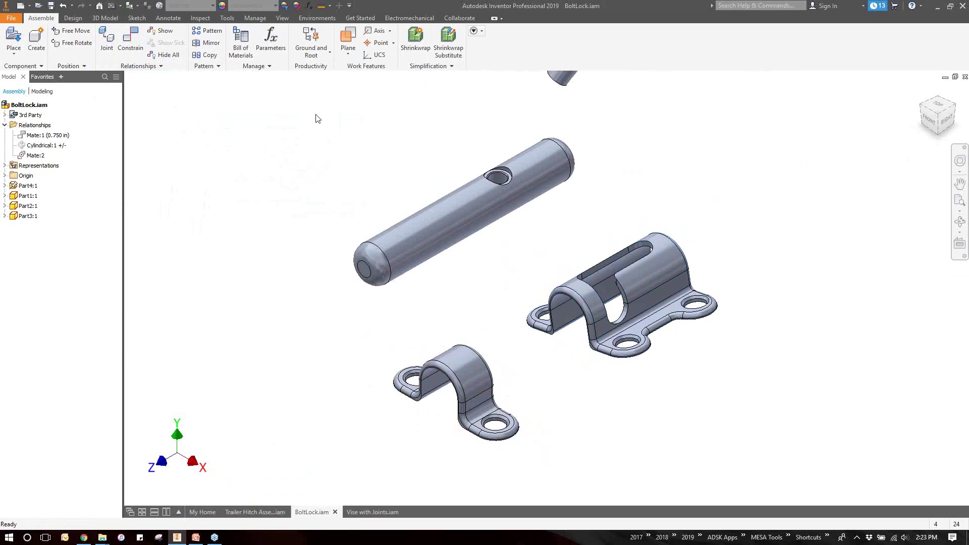
# Step: Place a Flush constraint with 0.000 in offset between the underside mounting faces of the small and slotted brackets
pyautogui.click(121, 46)
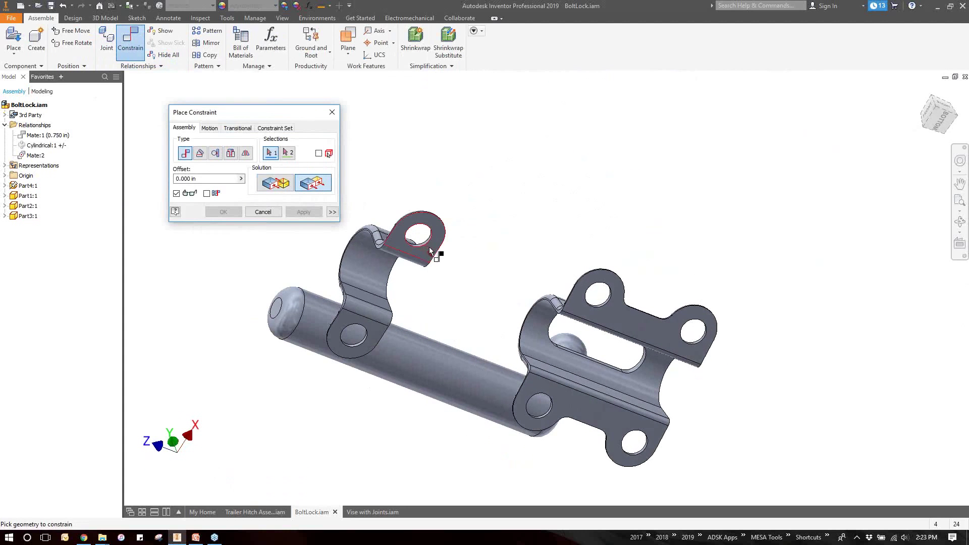
pyautogui.click(429, 247)
pyautogui.click(615, 327)
pyautogui.press('F6')
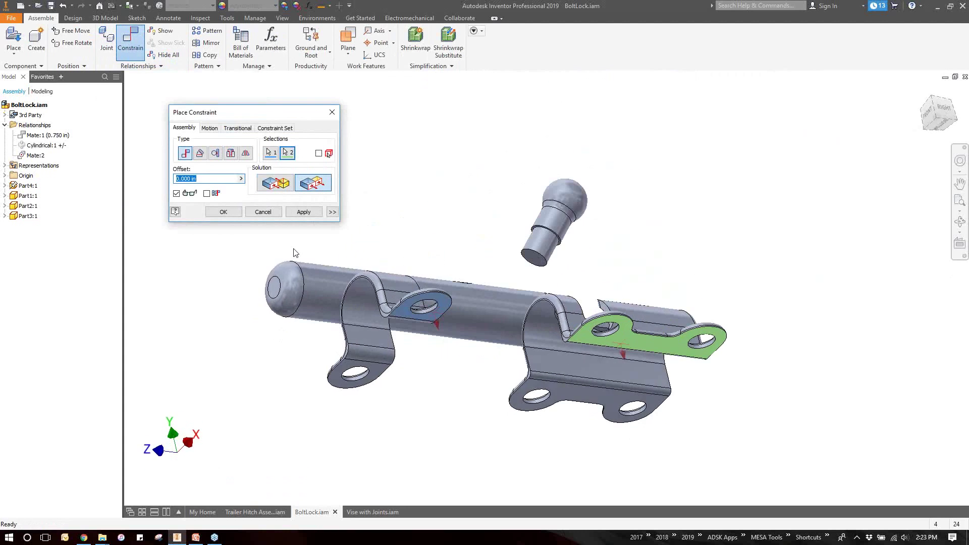
pyautogui.click(222, 213)
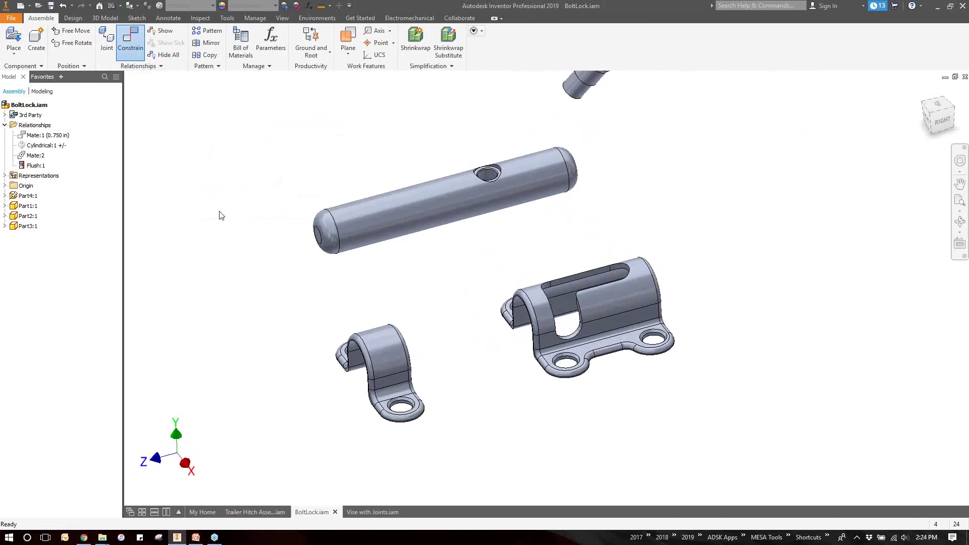
# Step: Mate the facing end faces of the small and slotted brackets with a 0.75 in offset
pyautogui.click(130, 40)
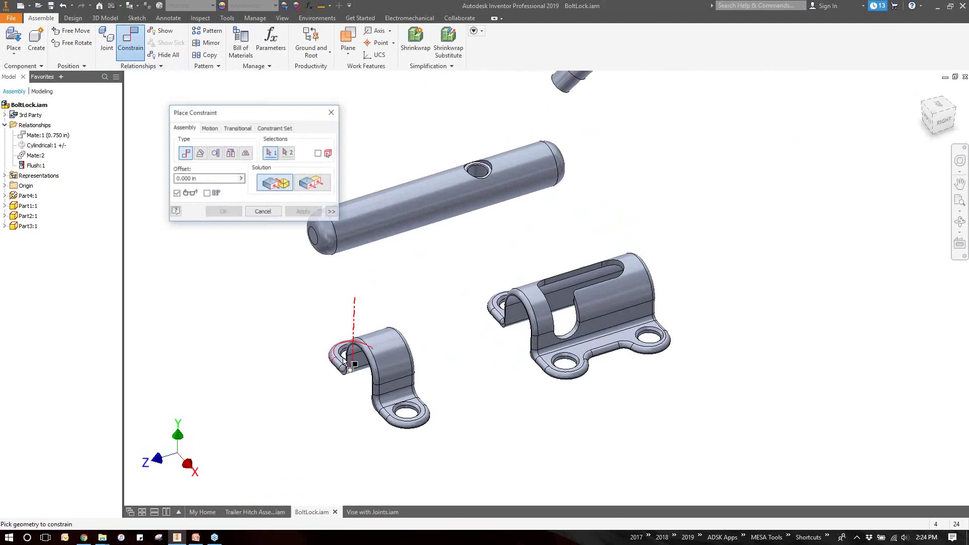
pyautogui.keyDown('shift'); pyautogui.moveTo(461, 379); pyautogui.dragTo(439, 314, button='middle'); pyautogui.keyUp('shift')
pyautogui.scroll(8, 439, 298)
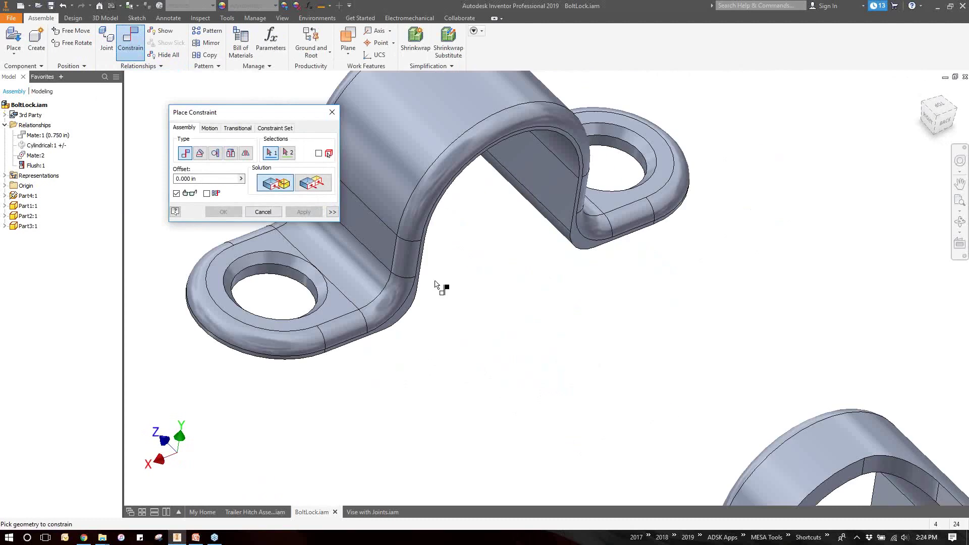
pyautogui.click(389, 343)
pyautogui.keyDown('shift'); pyautogui.moveTo(466, 363); pyautogui.dragTo(656, 457, button='middle'); pyautogui.keyUp('shift')
pyautogui.scroll(5, 681, 444)
pyautogui.click(707, 434)
pyautogui.scroll(-8, 639, 395)
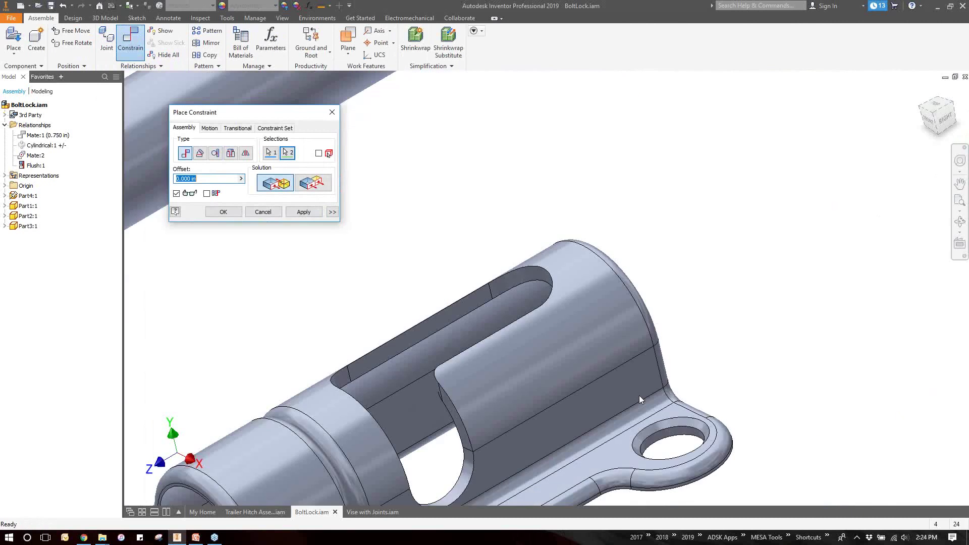
pyautogui.write('.75')
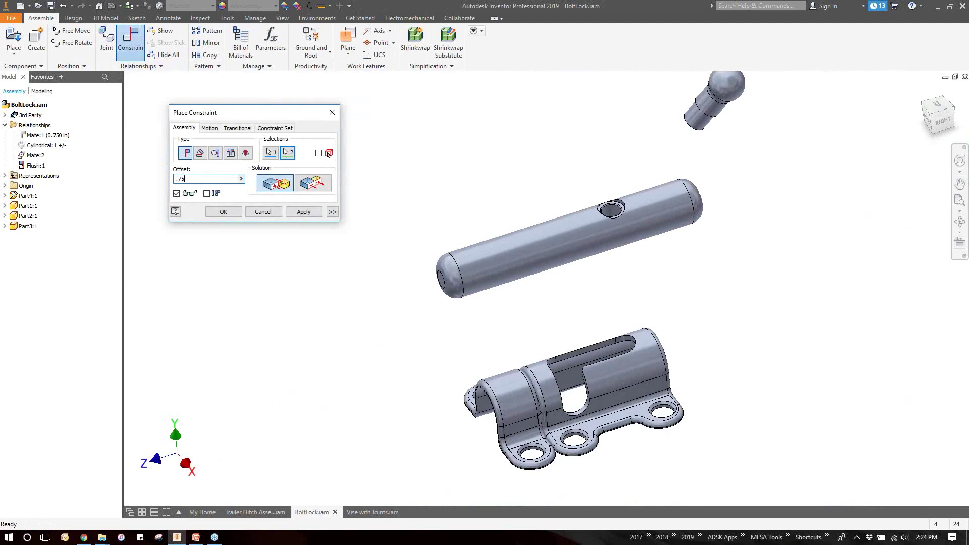
pyautogui.click(298, 212)
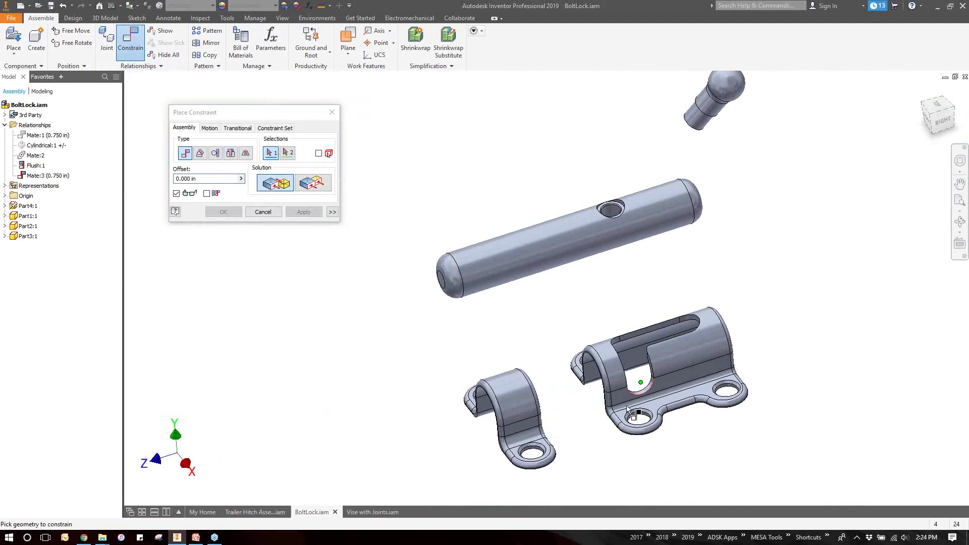
pyautogui.press('F6')
pyautogui.click(277, 214)
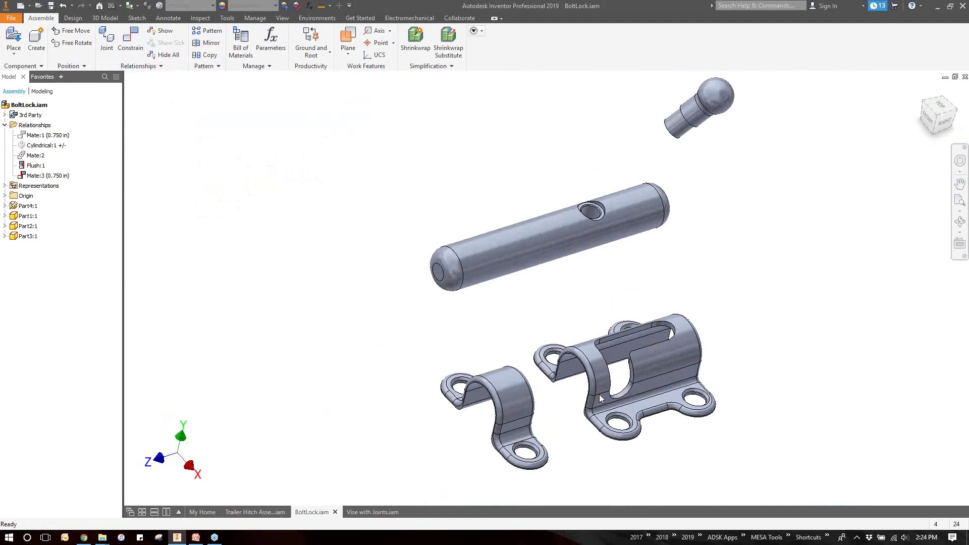
pyautogui.click(614, 384)
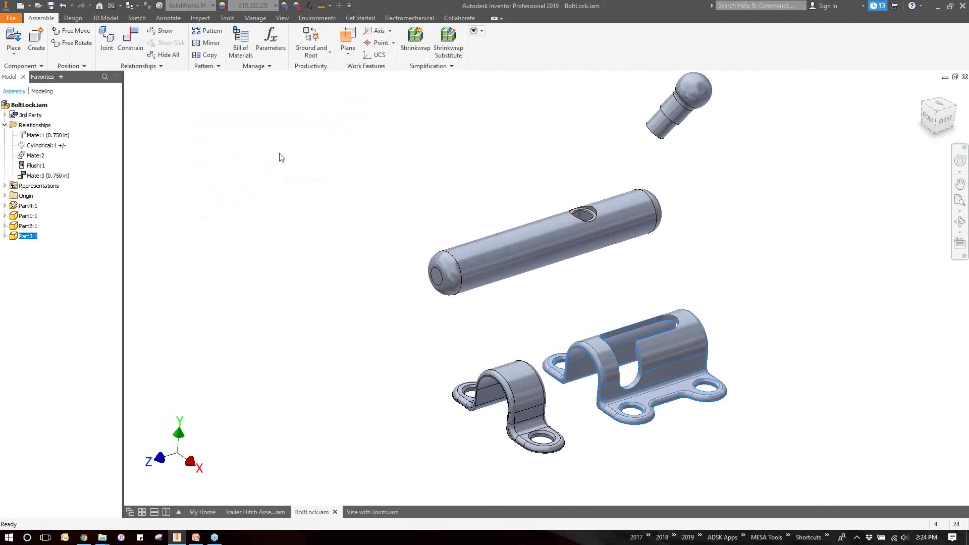
# Step: Set up a joint between the bolt's rounded end and the small bracket's arch, change it to Cylindrical, and preview its motion
pyautogui.click(106, 41)
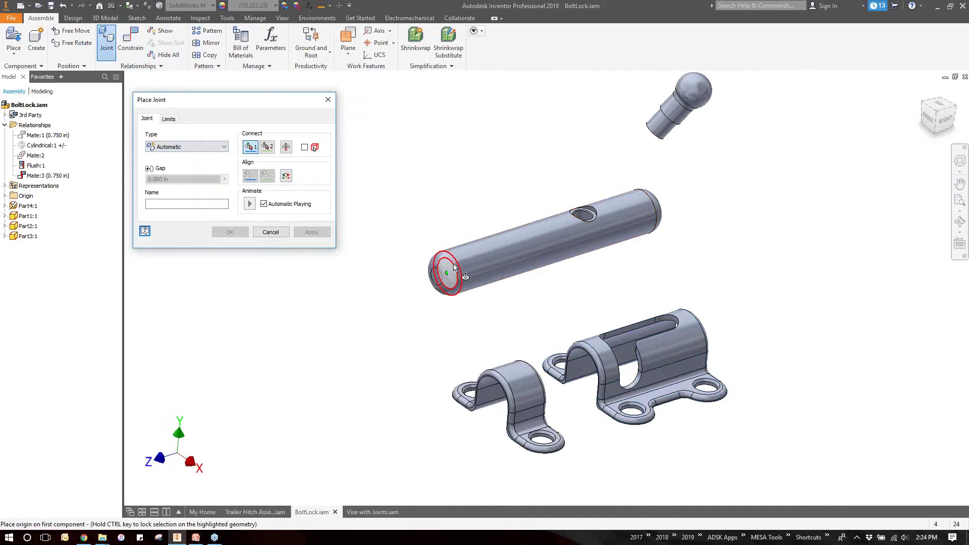
pyautogui.click(464, 259)
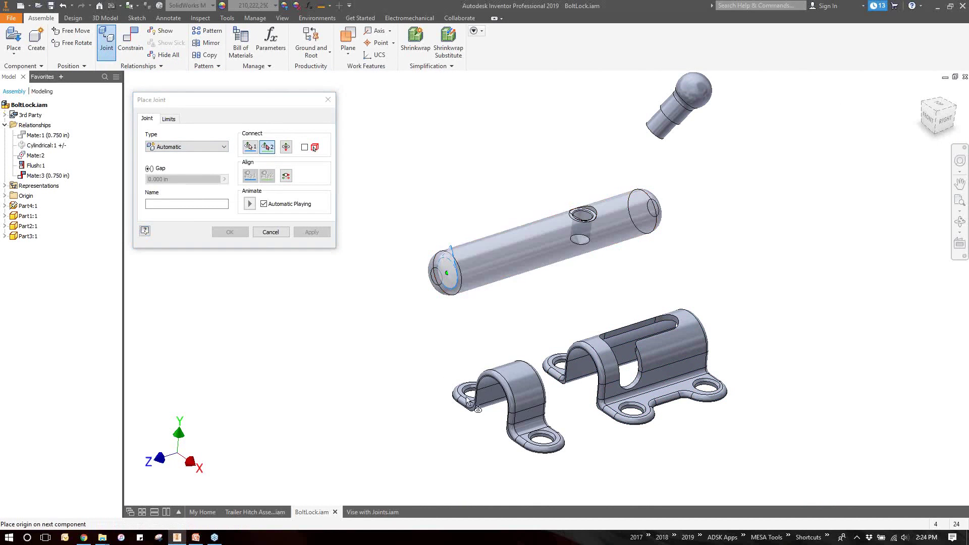
pyautogui.scroll(8, 472, 404)
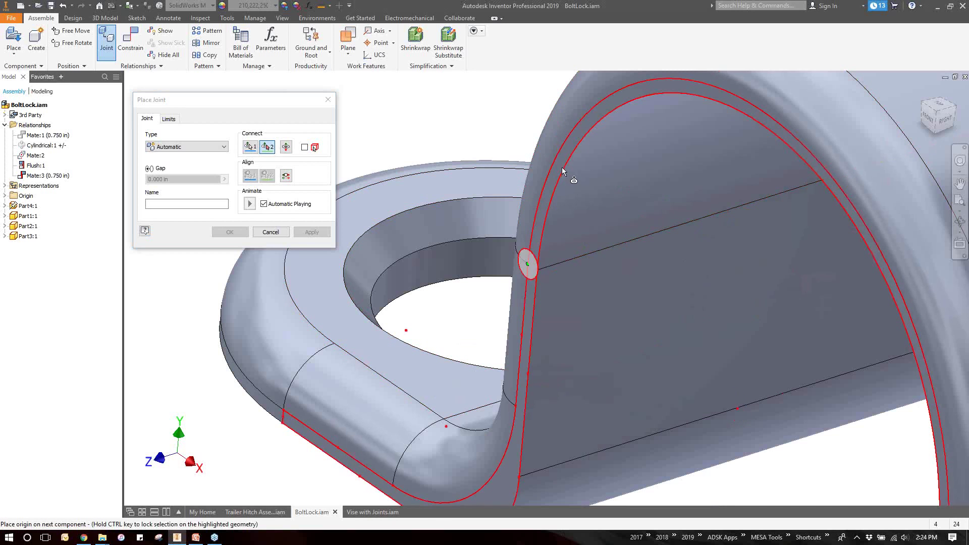
pyautogui.click(562, 167)
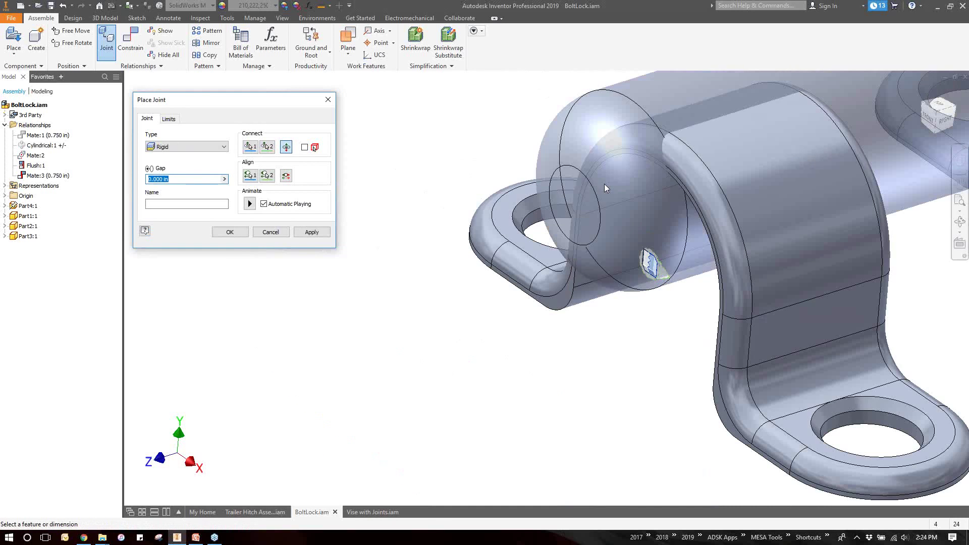
pyautogui.scroll(5, 580, 218)
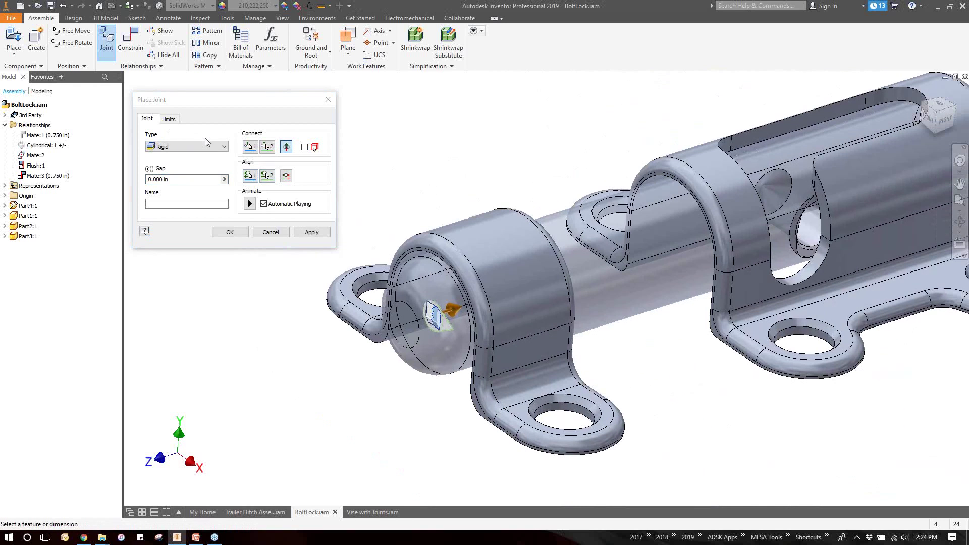
pyautogui.click(223, 147)
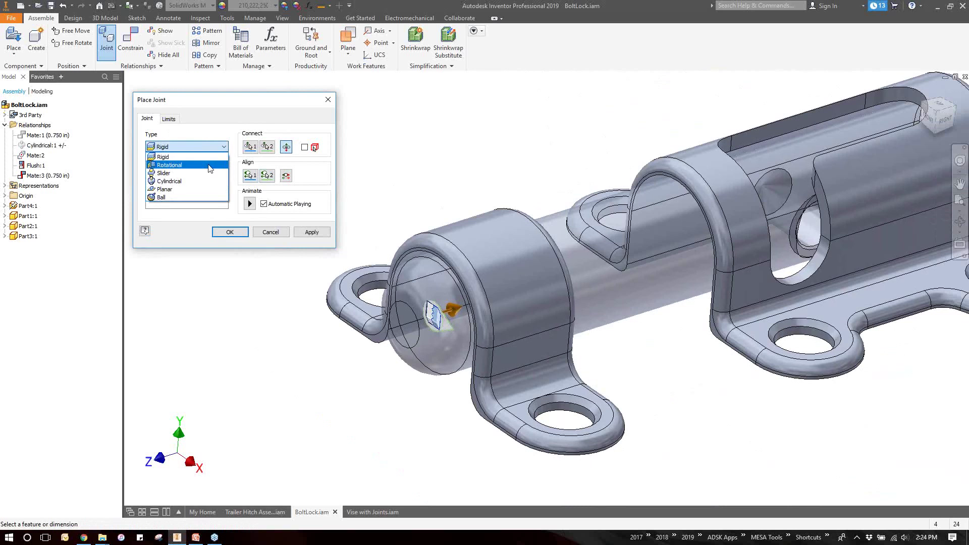
pyautogui.click(192, 181)
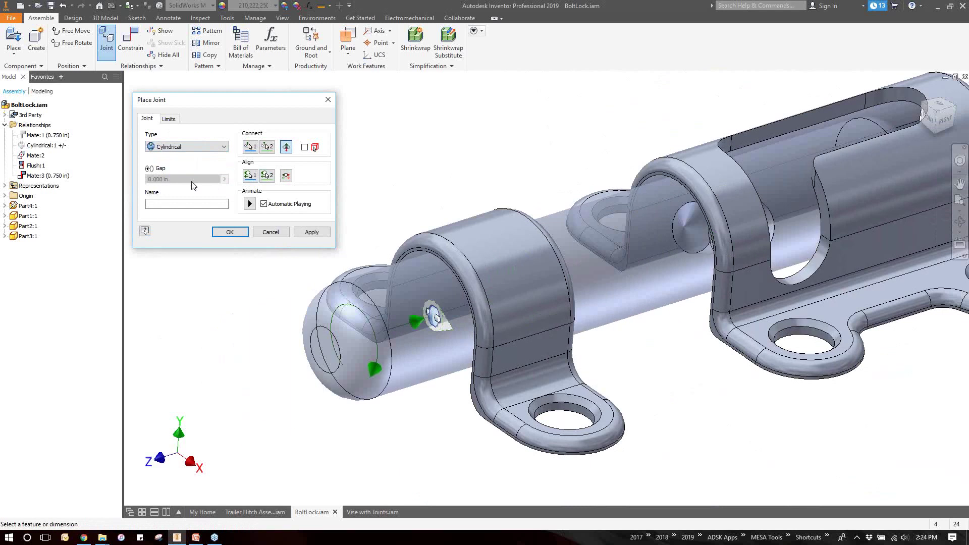
pyautogui.click(249, 204)
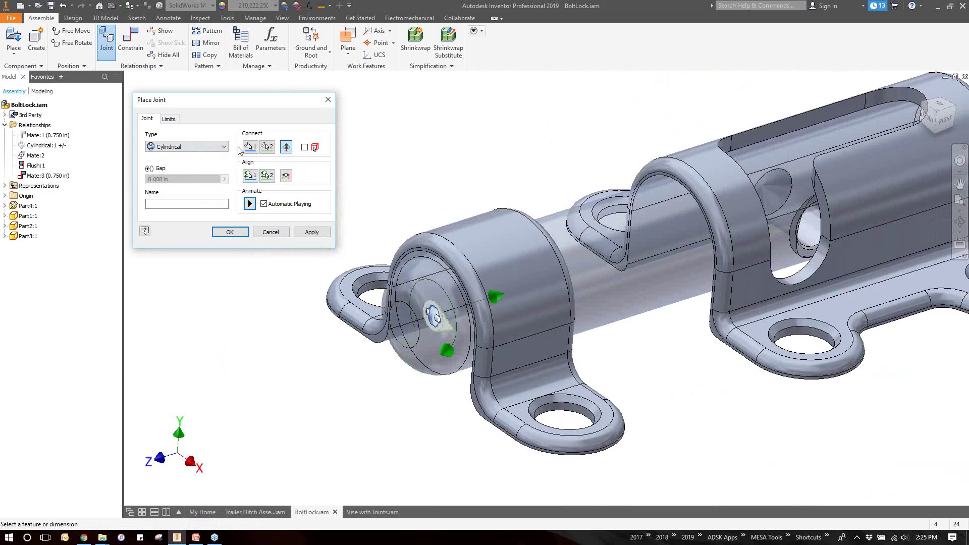
# Step: Re-pick the bolt-end centre and the small bracket's arch centre as the cylindrical joint's origins, and preview the motion again
pyautogui.click(253, 151)
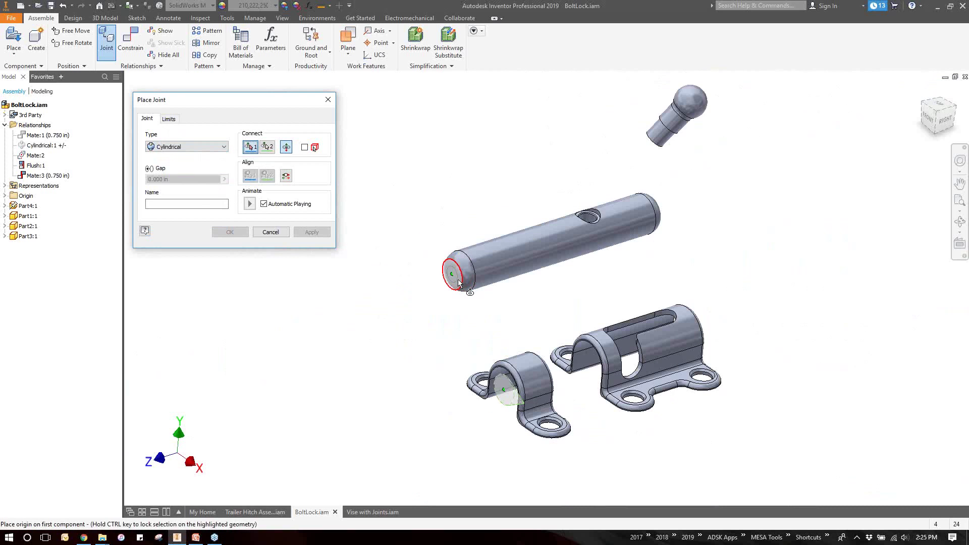
pyautogui.click(457, 281)
pyautogui.click(504, 391)
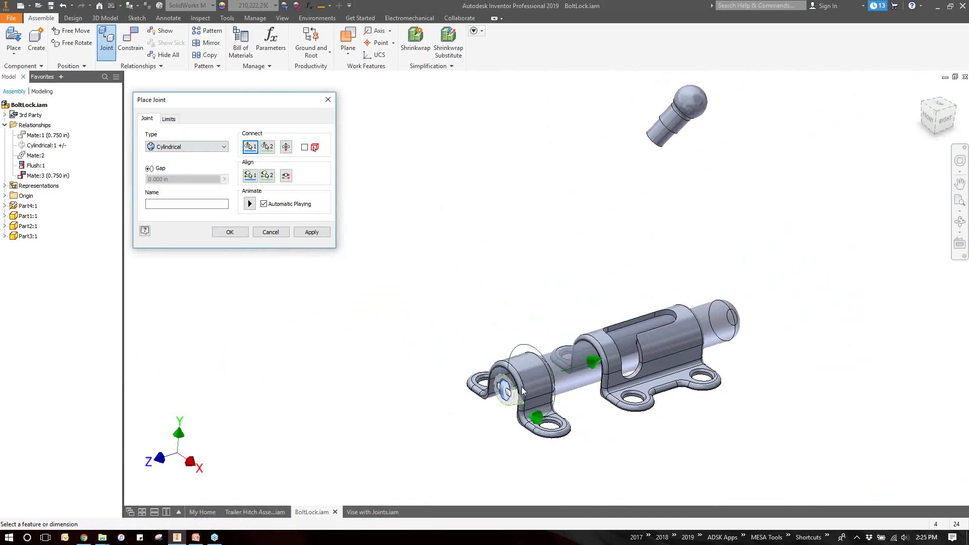
pyautogui.scroll(-3, 522, 390)
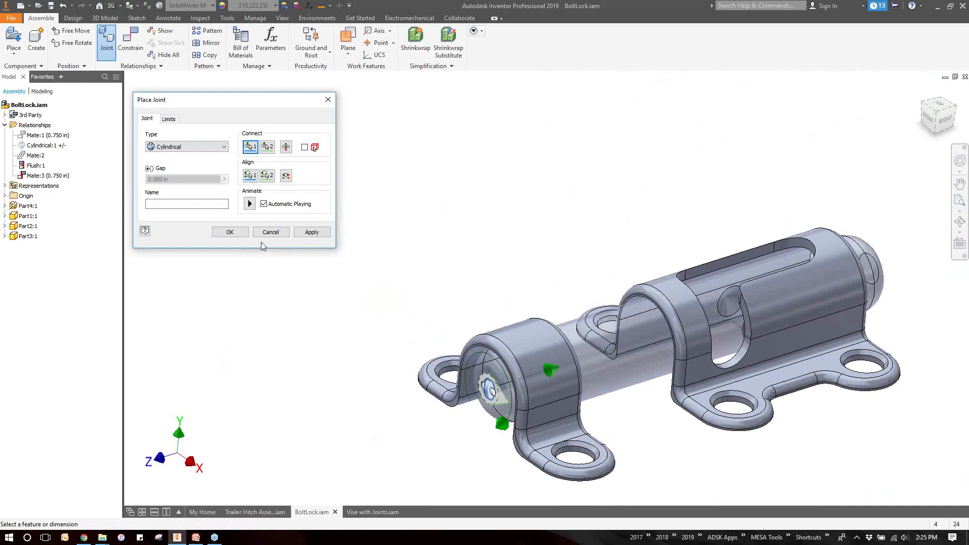
pyautogui.click(250, 203)
# Step: Align the bolt's handle hole with the small bracket's mounting-hole edge, and invert the alignment
pyautogui.click(251, 177)
pyautogui.click(758, 332)
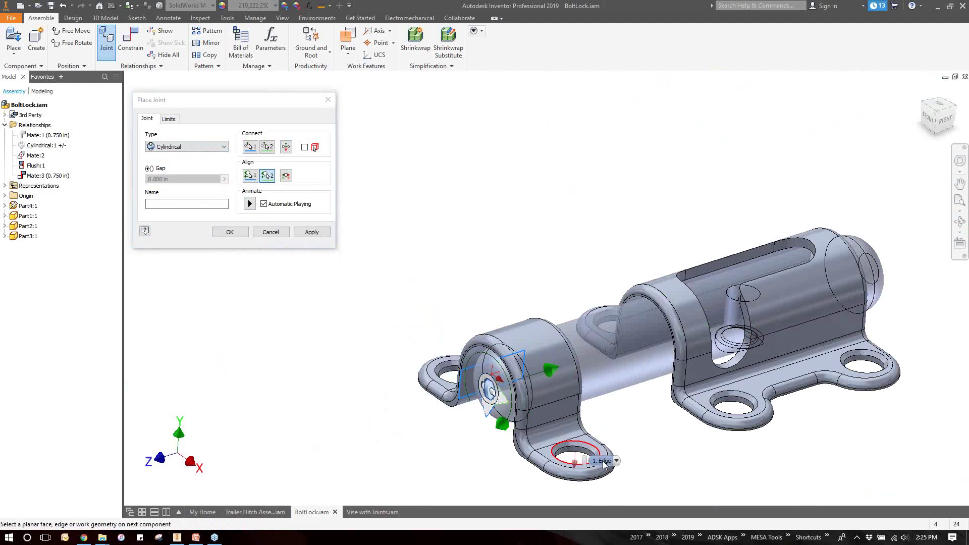
pyautogui.click(604, 464)
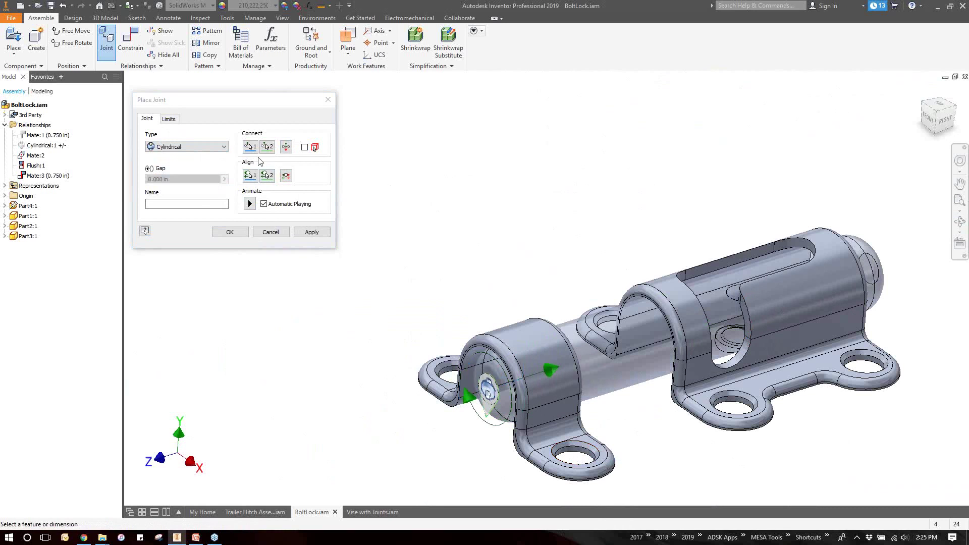
pyautogui.click(286, 176)
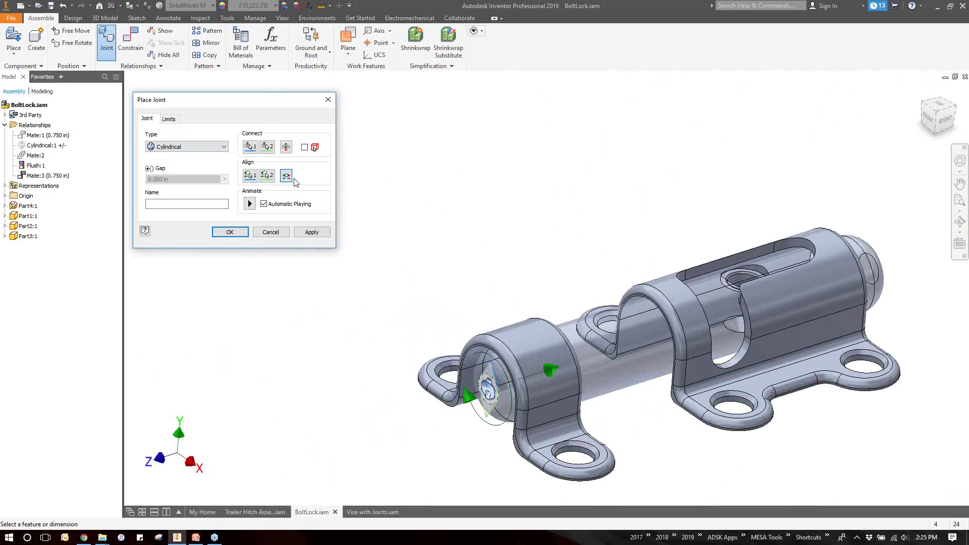
# Step: Limit the cylindrical joint's linear travel to a start of -.35 in and an end of .35 in
pyautogui.click(170, 120)
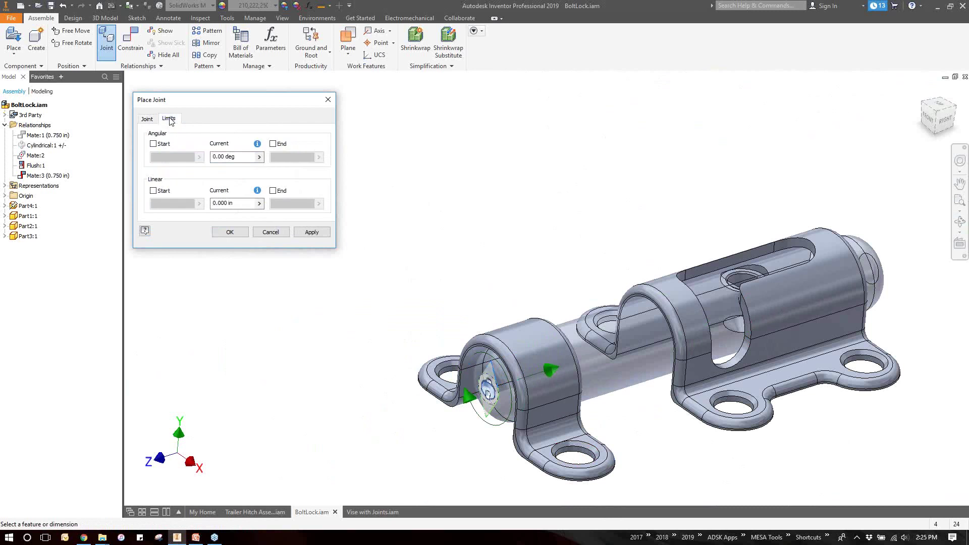
pyautogui.click(154, 191)
pyautogui.click(177, 203)
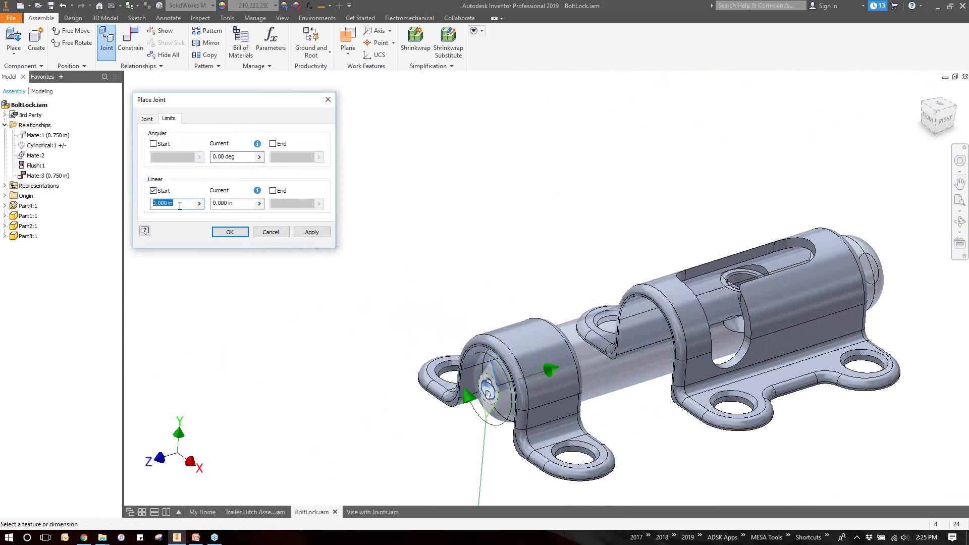
pyautogui.write('-')
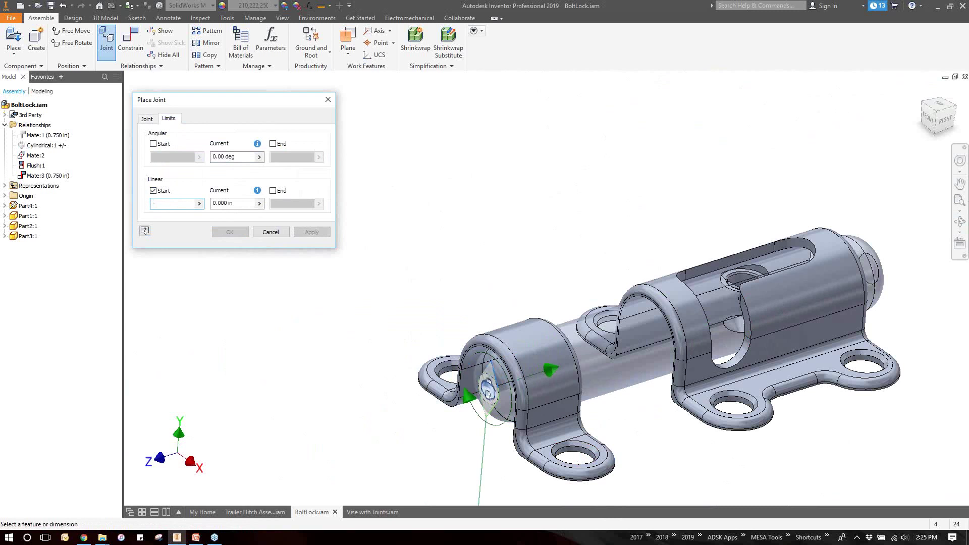
pyautogui.write('.35')
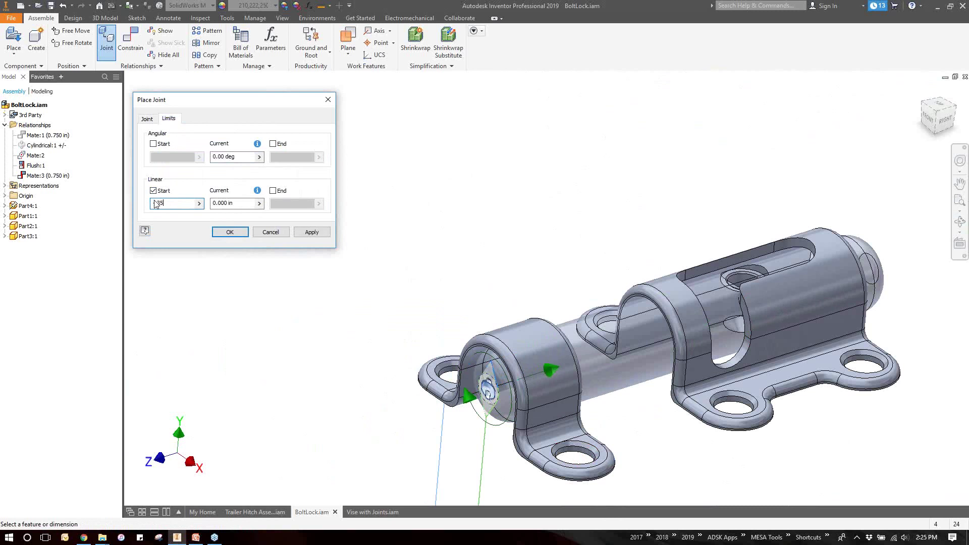
pyautogui.click(275, 191)
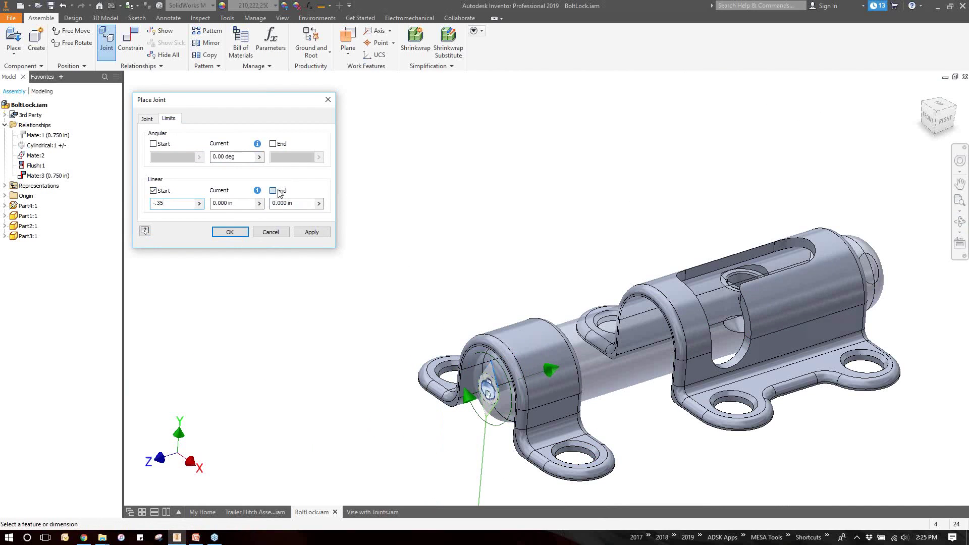
pyautogui.write('.35')
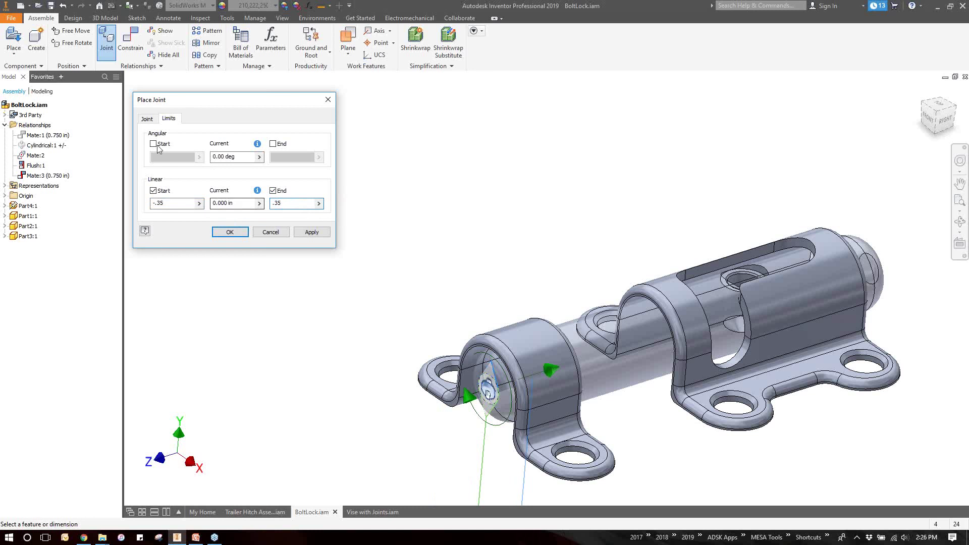
# Step: Test the bolt at the -.35 in linear position, and return its current linear value to 0
pyautogui.click(216, 203)
pyautogui.write('-.35')
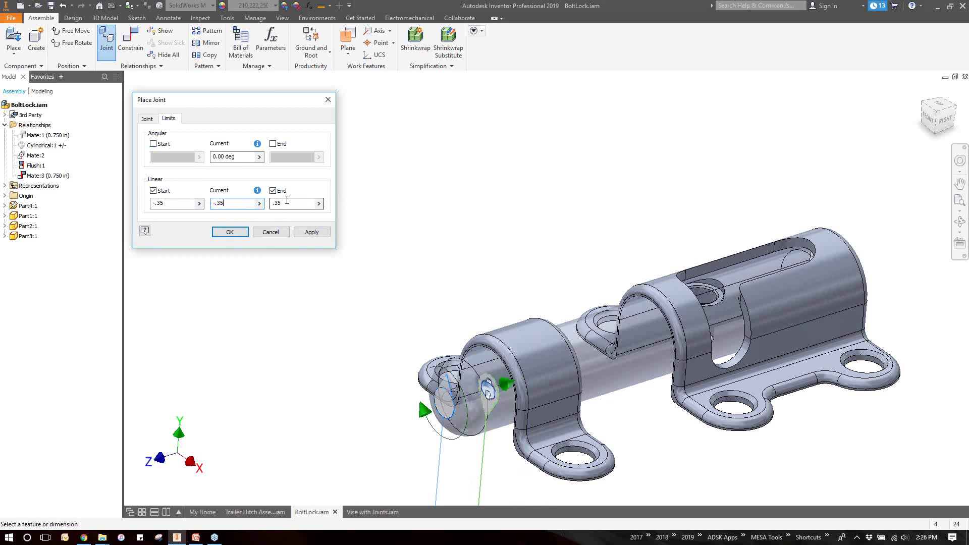
pyautogui.hotkey('shift', 'Home')
pyautogui.write('0')
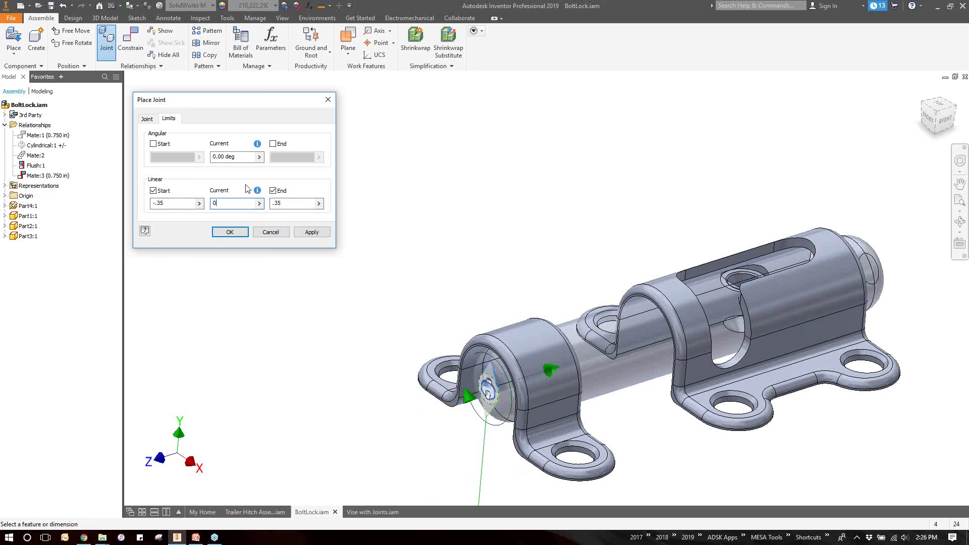
# Step: Limit the cylindrical joint's rotation to a start of 0 deg and an end of 90 deg
pyautogui.click(153, 144)
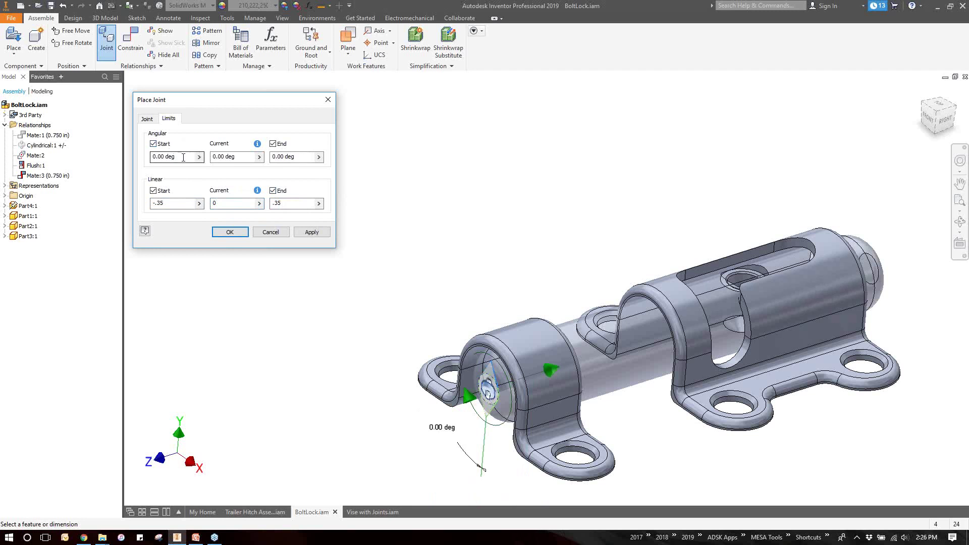
pyautogui.moveTo(275, 157); pyautogui.dragTo(303, 162)
pyautogui.tripleClick(303, 162)
pyautogui.write('90')
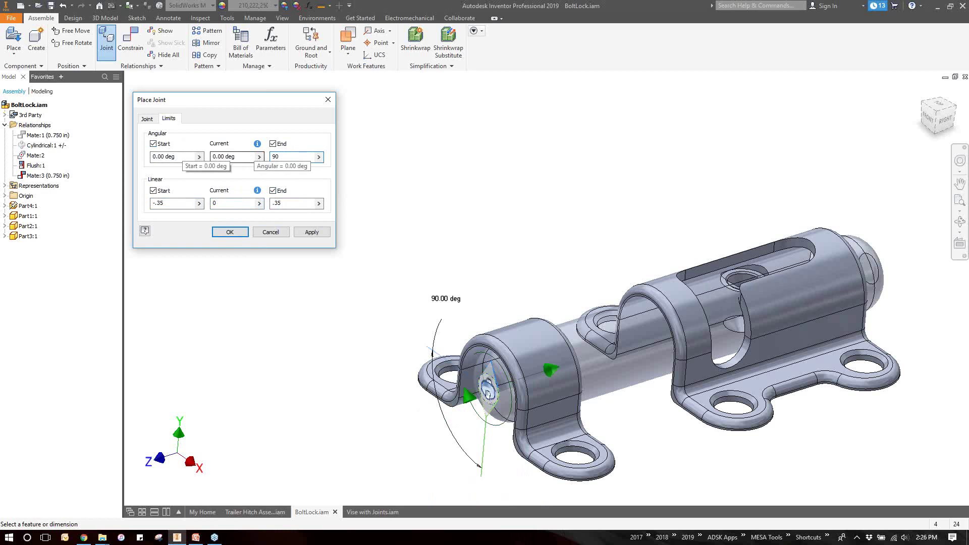
# Step: Test the bolt at 90 deg rotation, return the current angle to 0, and create the cylindrical joint
pyautogui.click(252, 157)
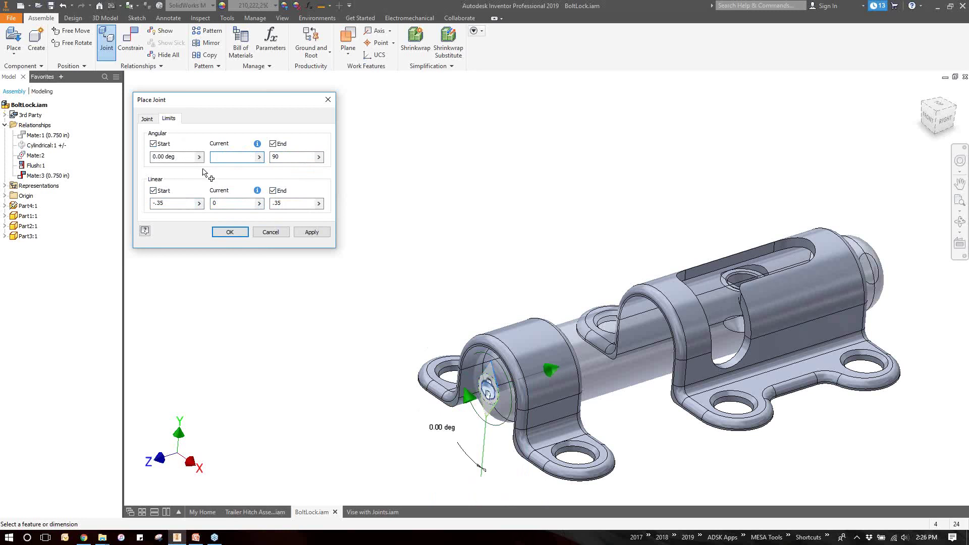
pyautogui.hotkey('ctrl', 'a')
pyautogui.write('90')
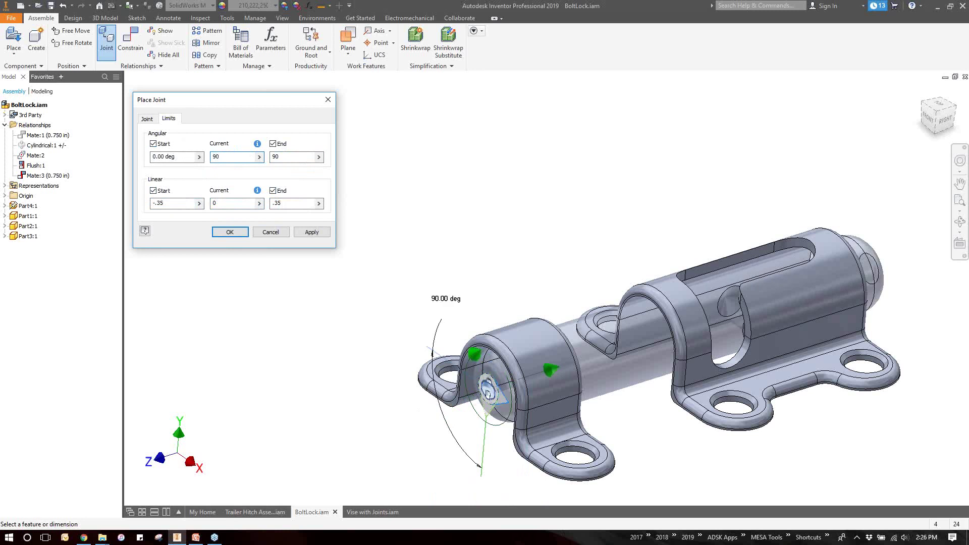
pyautogui.moveTo(224, 156); pyautogui.dragTo(208, 158)
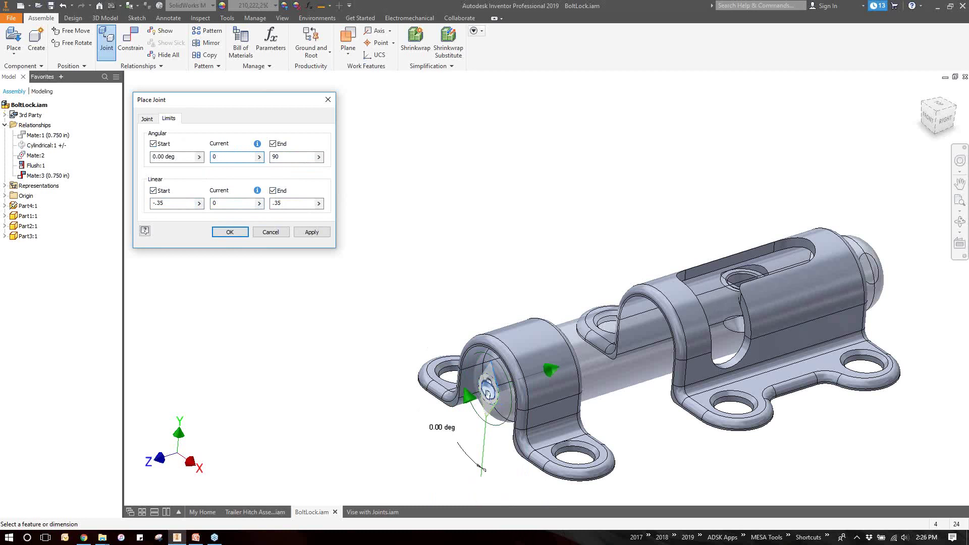
pyautogui.click(230, 233)
# Step: Place a joint from the centre of the handle's end face to the centre of the handle hole in the bolt
pyautogui.scroll(3, 276, 330)
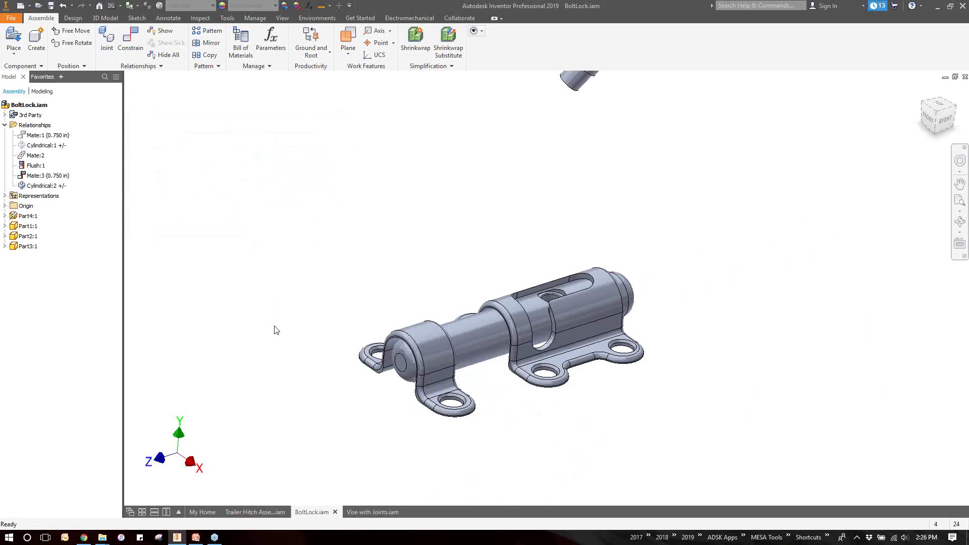
pyautogui.click(113, 49)
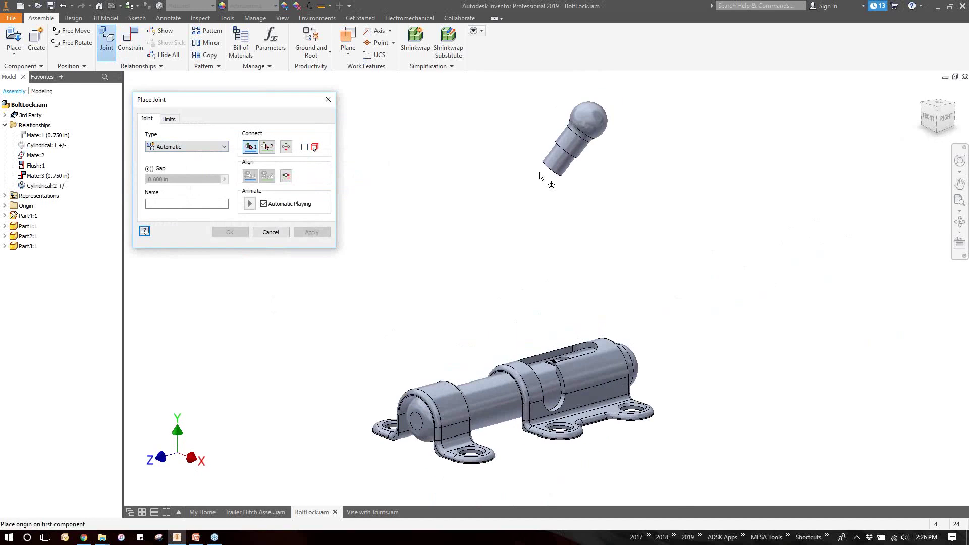
pyautogui.keyDown('shift'); pyautogui.moveTo(550, 187); pyautogui.dragTo(514, 206, button='middle'); pyautogui.keyUp('shift')
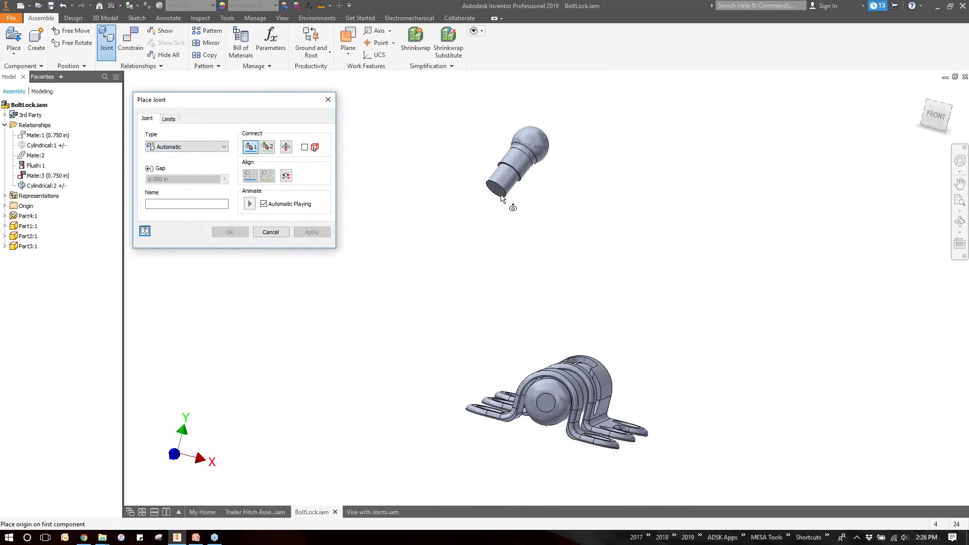
pyautogui.scroll(-5, 535, 186)
pyautogui.click(534, 183)
pyautogui.press('F5')
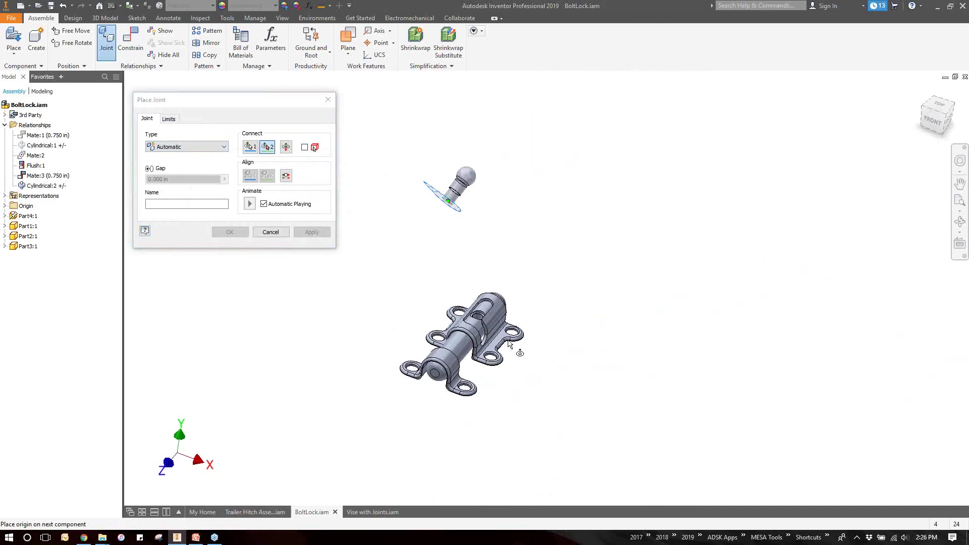
pyautogui.scroll(-2, 456, 318)
pyautogui.scroll(-3, 445, 341)
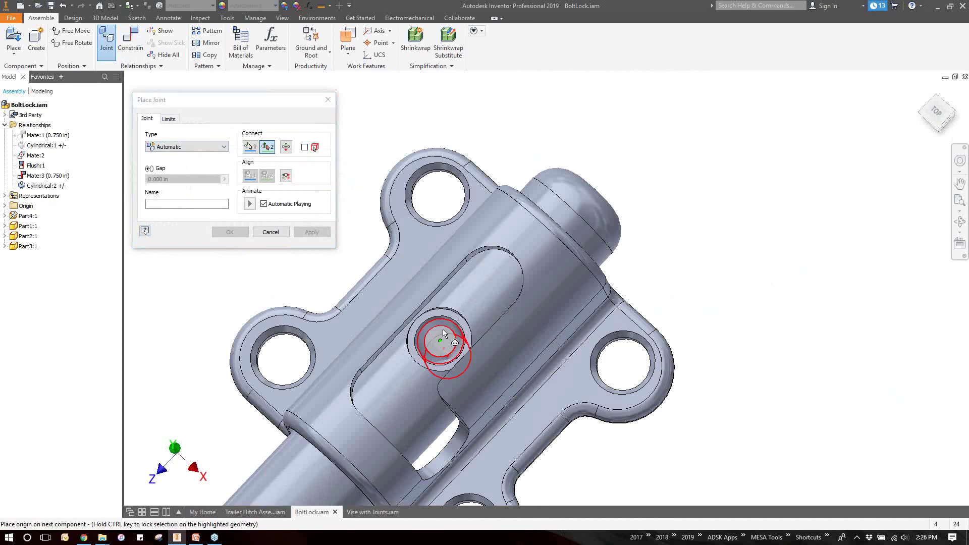
pyautogui.click(445, 342)
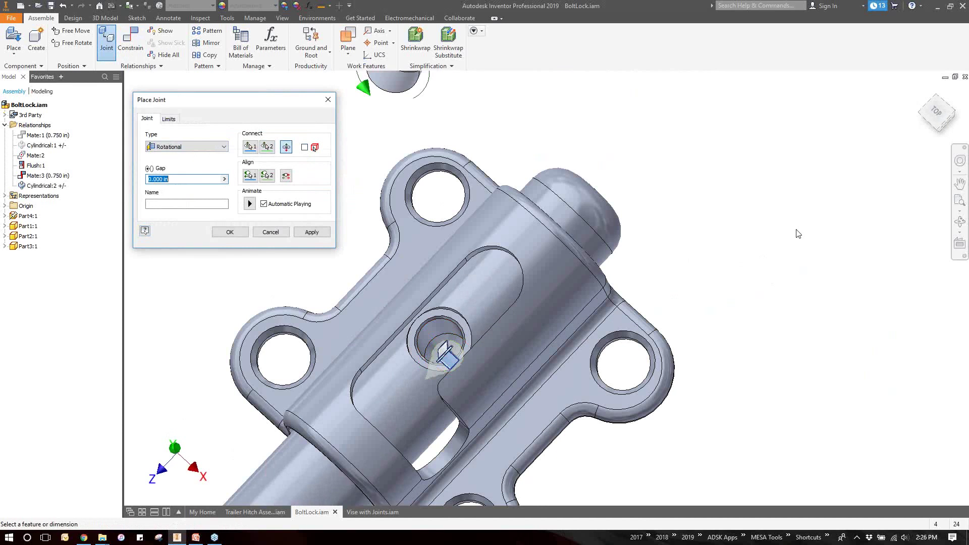
# Step: Set the joint type to Rigid and create the joint between the handle and the bolt
pyautogui.press('F6')
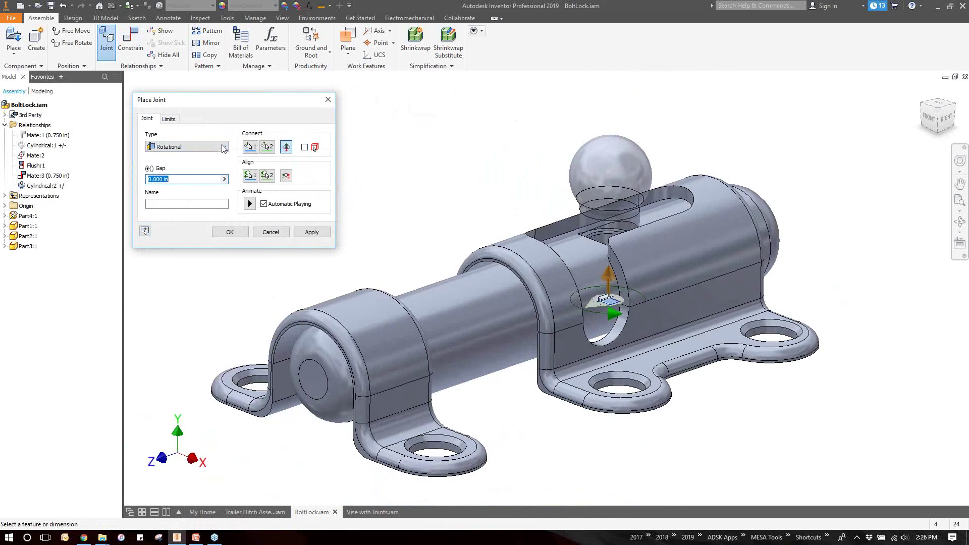
pyautogui.click(205, 146)
pyautogui.click(204, 157)
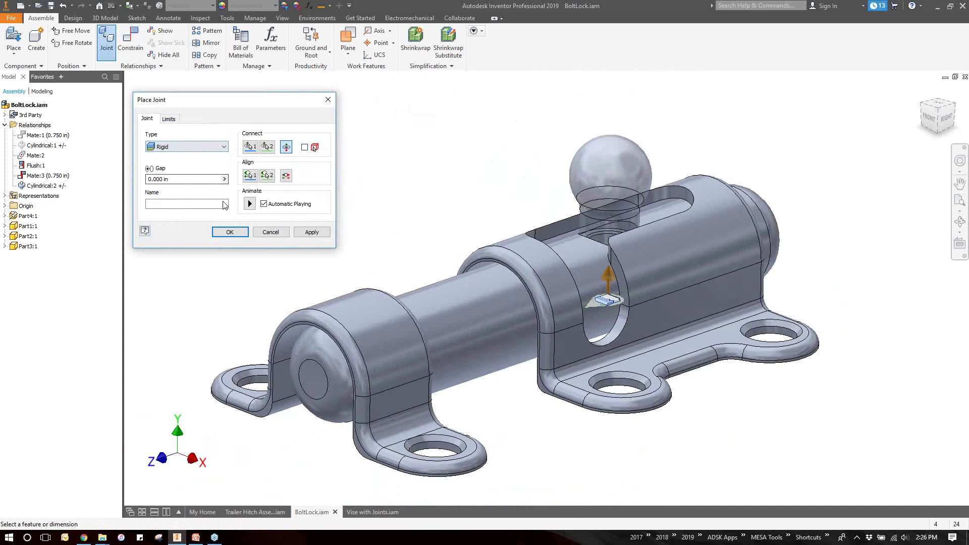
pyautogui.click(230, 233)
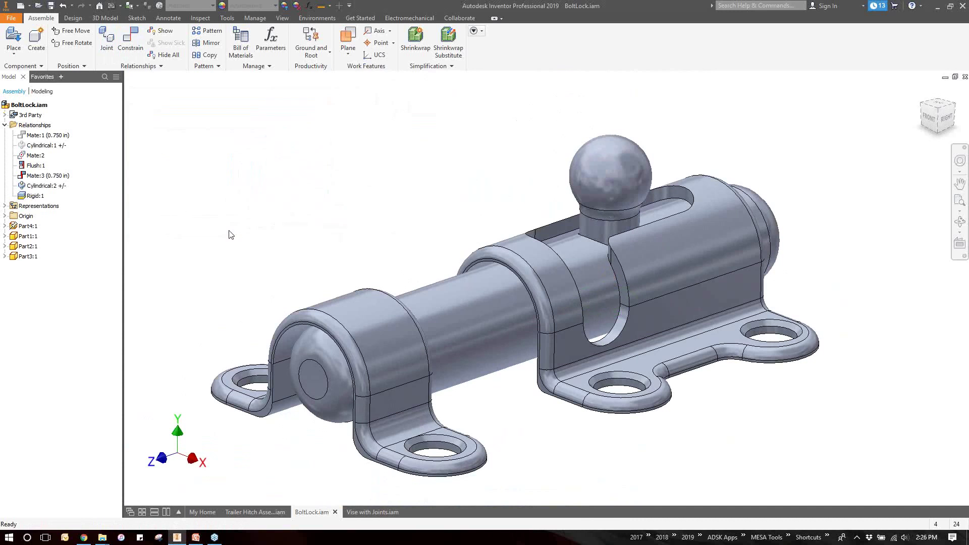
# Step: Move the bolt by its handle to test how the assembly travels and rotates within the joint limits
pyautogui.keyDown('shift'); pyautogui.moveTo(230, 234); pyautogui.dragTo(681, 195, button='middle'); pyautogui.keyUp('shift')
pyautogui.moveTo(680, 192); pyautogui.dragTo(461, 209)
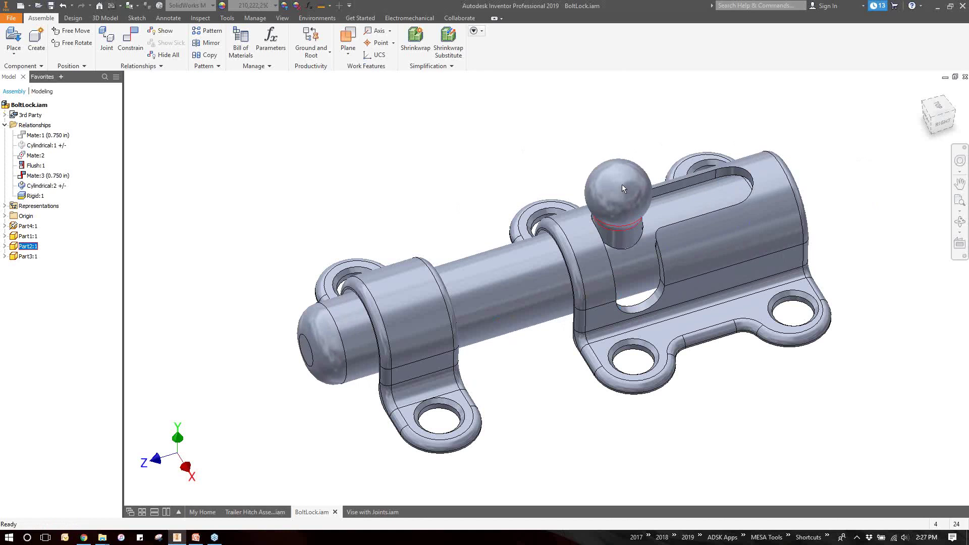
pyautogui.moveTo(622, 183)
pyautogui.mouseDown()
pyautogui.moveTo(645, 179)
pyautogui.moveTo(626, 174)
pyautogui.mouseUp()
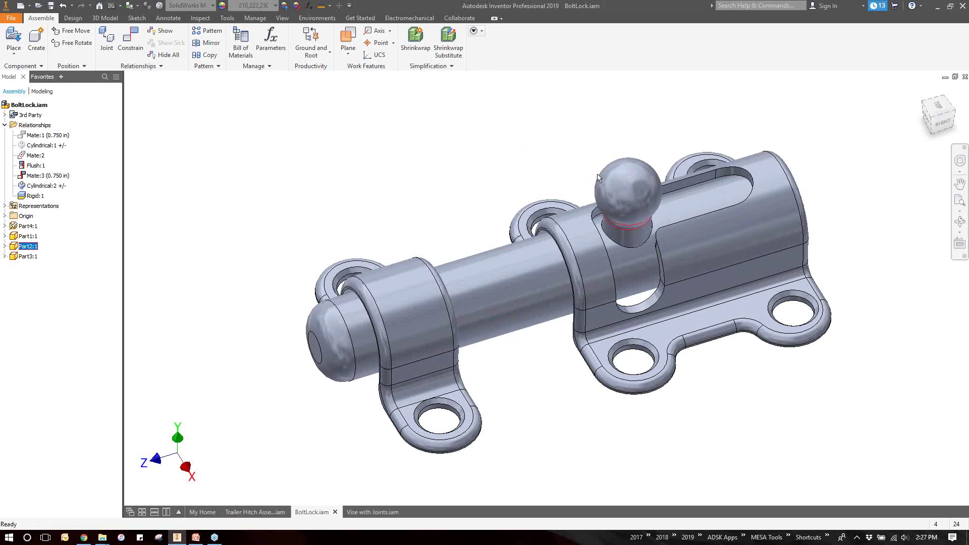
pyautogui.press('Escape')
# Step: Add Part2:1 and Part3:1 to the contact set and have the contact solver active
pyautogui.click(28, 247)
pyautogui.keyDown('ctrl'); pyautogui.click(31, 258); pyautogui.keyUp('ctrl')
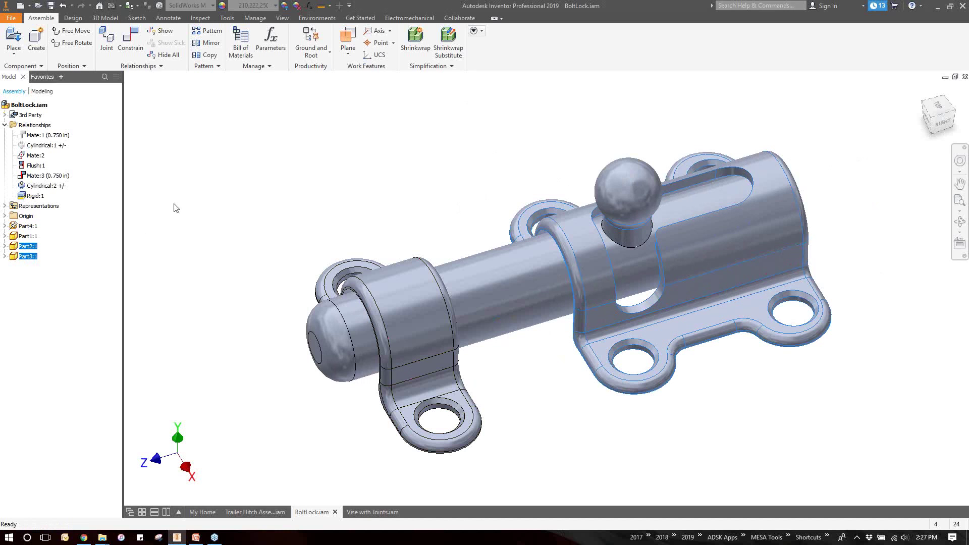
pyautogui.rightClick(32, 247)
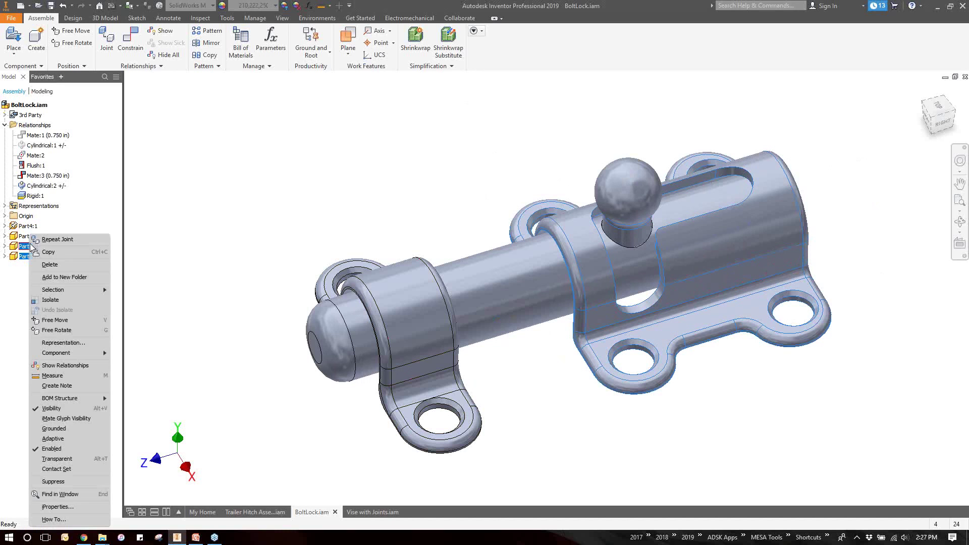
pyautogui.click(74, 468)
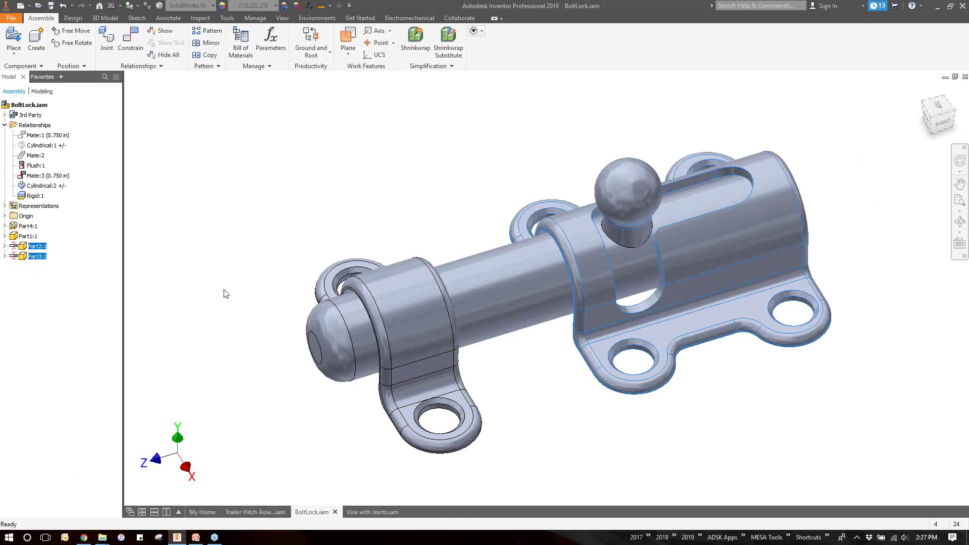
pyautogui.click(201, 19)
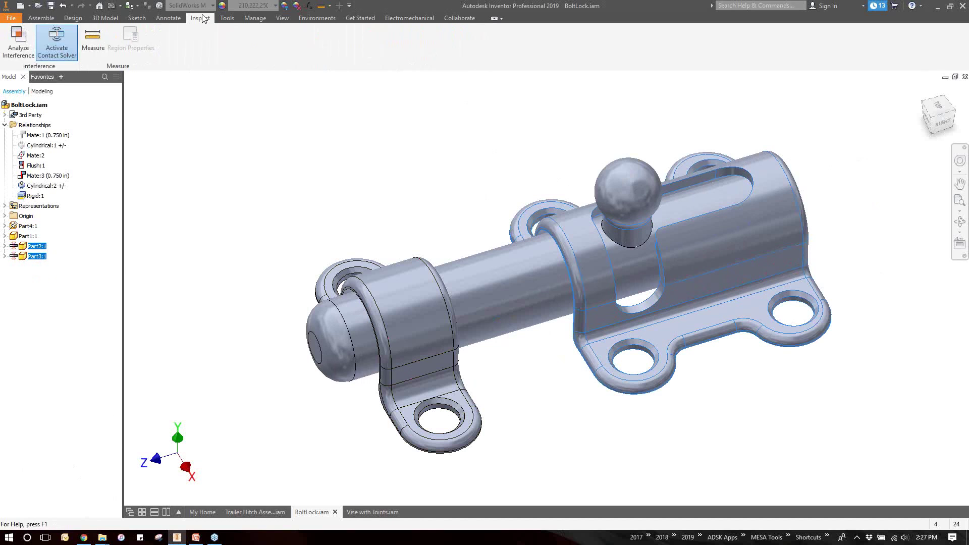
pyautogui.click(59, 53)
# Step: Move the bolt's handle back and forth along the bracket slot to test the contact between the two parts
pyautogui.moveTo(631, 187); pyautogui.dragTo(632, 114)
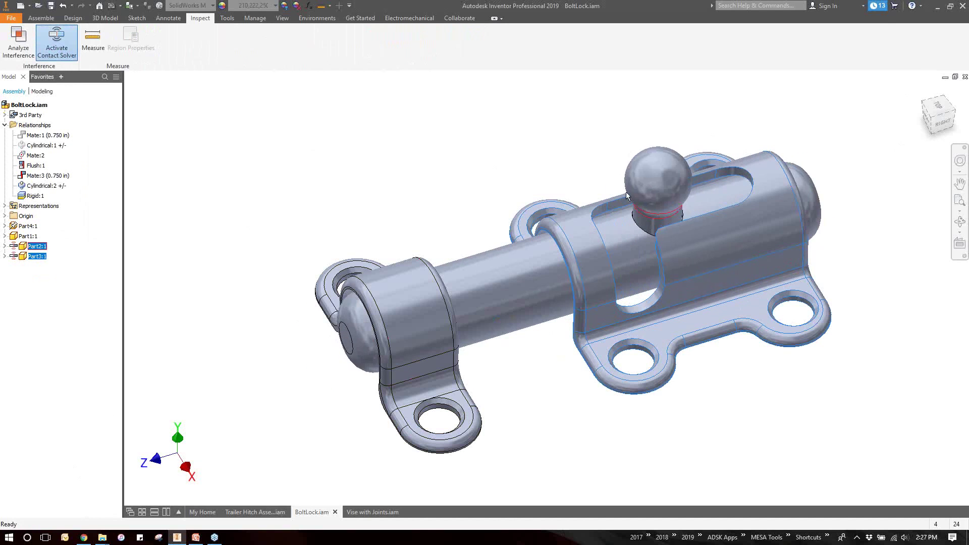
pyautogui.moveTo(661, 182); pyautogui.dragTo(663, 180)
pyautogui.moveTo(611, 197); pyautogui.dragTo(695, 138)
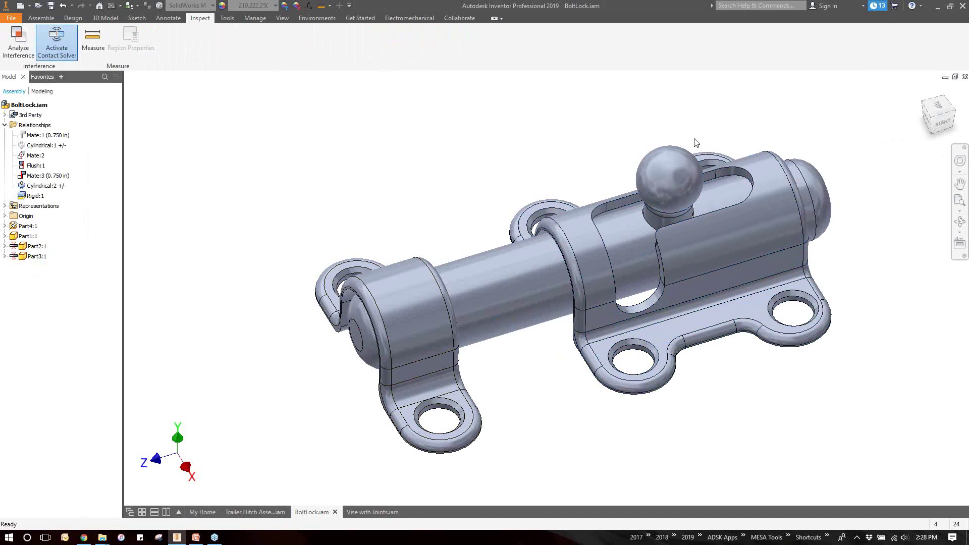
pyautogui.press('F6')
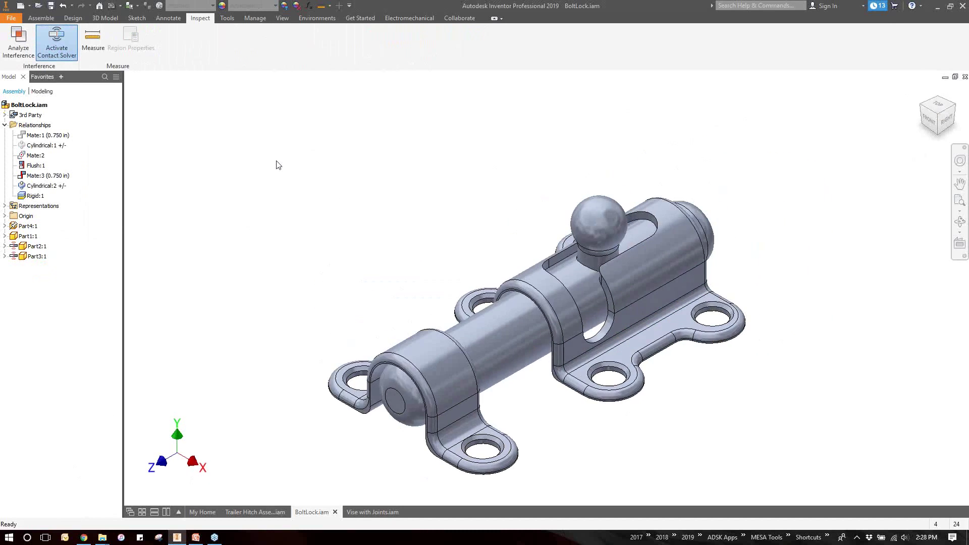
pyautogui.moveTo(622, 222); pyautogui.dragTo(203, 333)
pyautogui.click(63, 6)
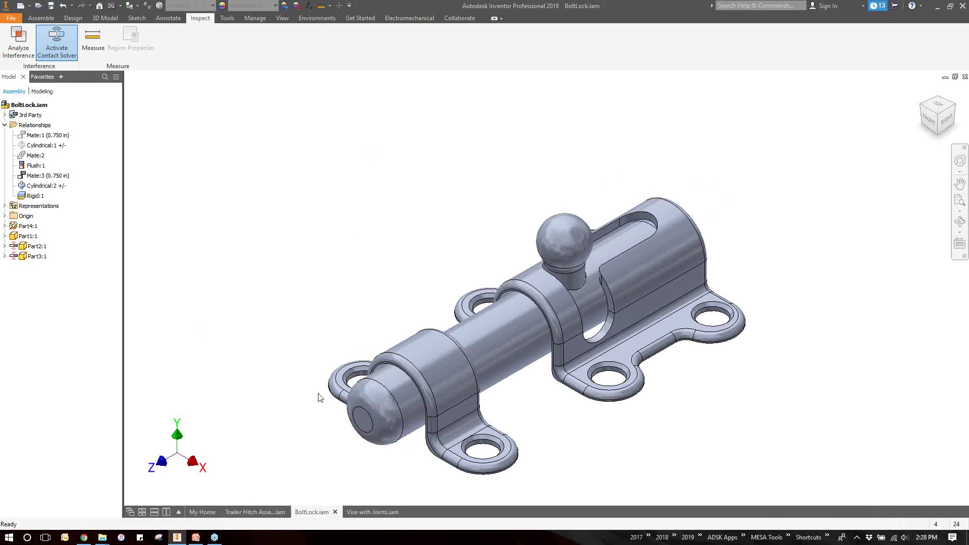
# Step: Switch to the Vise with Joints assembly and start a joint of type Rigid
pyautogui.click(366, 510)
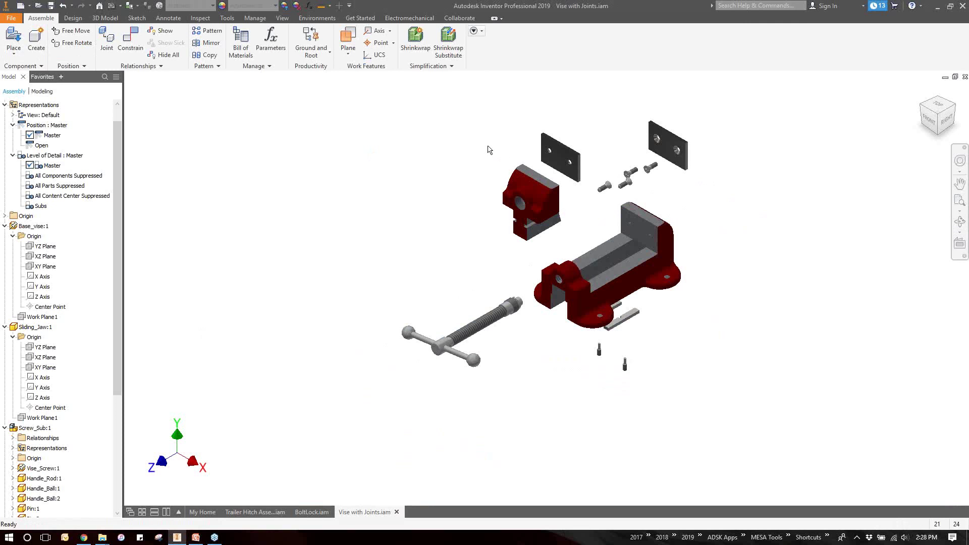
pyautogui.click(109, 49)
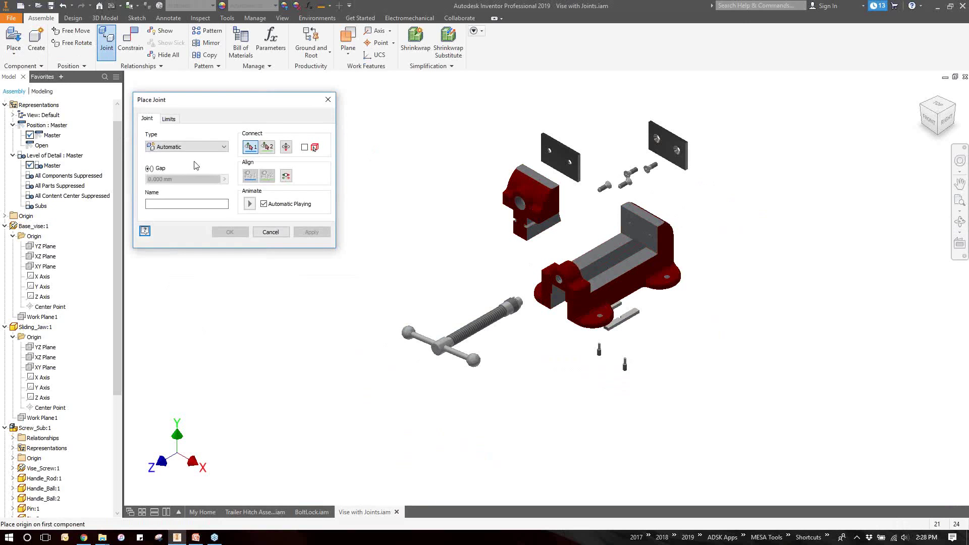
pyautogui.click(195, 149)
pyautogui.click(196, 165)
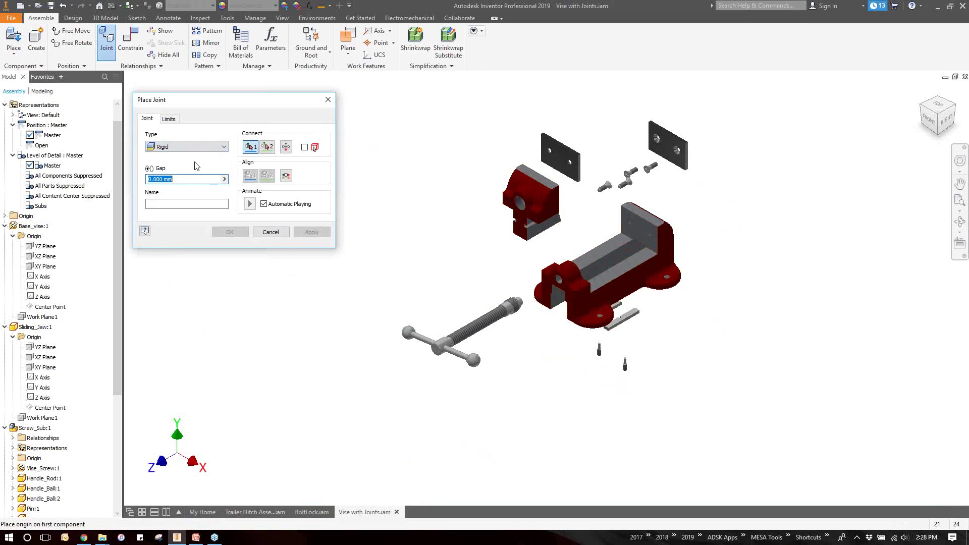
# Step: Try a rigid joint from the centre of the loose jaw plate's rear face to the midpoint of the base jaw's top edge
pyautogui.keyDown('shift'); pyautogui.moveTo(722, 212); pyautogui.dragTo(747, 255, button='middle'); pyautogui.keyUp('shift')
pyautogui.scroll(5, 747, 255)
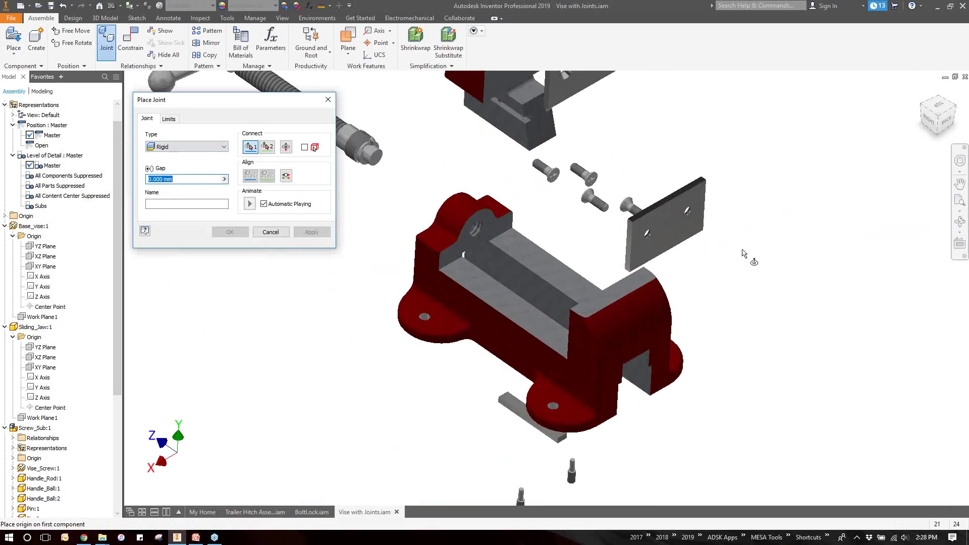
pyautogui.keyDown('shift'); pyautogui.moveTo(864, 271); pyautogui.dragTo(736, 198, button='middle'); pyautogui.keyUp('shift')
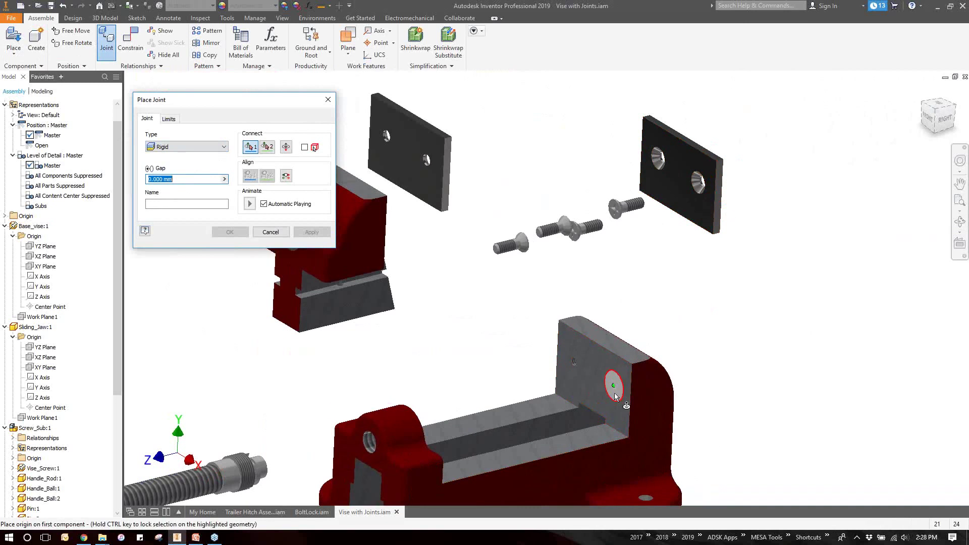
pyautogui.scroll(3, 612, 402)
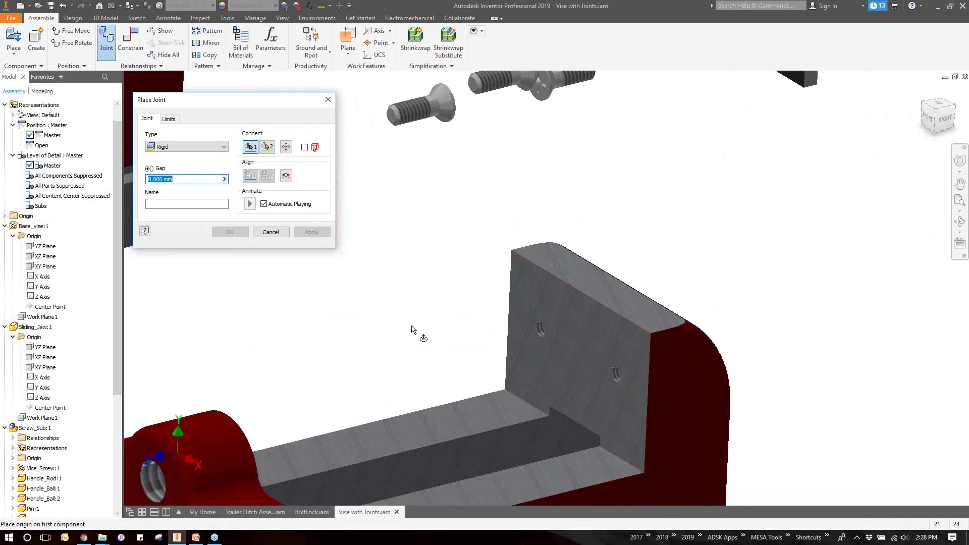
pyautogui.scroll(-3, 412, 329)
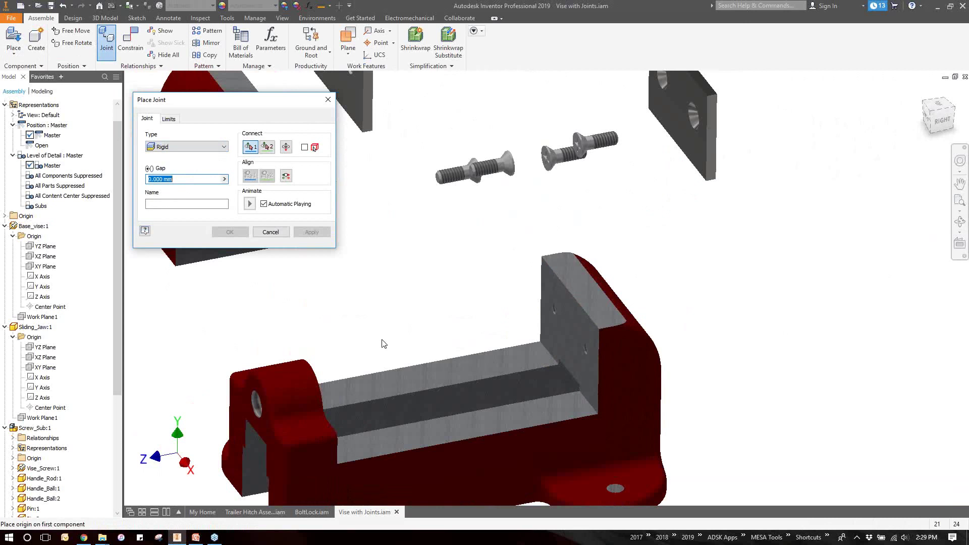
pyautogui.keyDown('shift'); pyautogui.moveTo(354, 212); pyautogui.dragTo(615, 247, button='middle'); pyautogui.keyUp('shift')
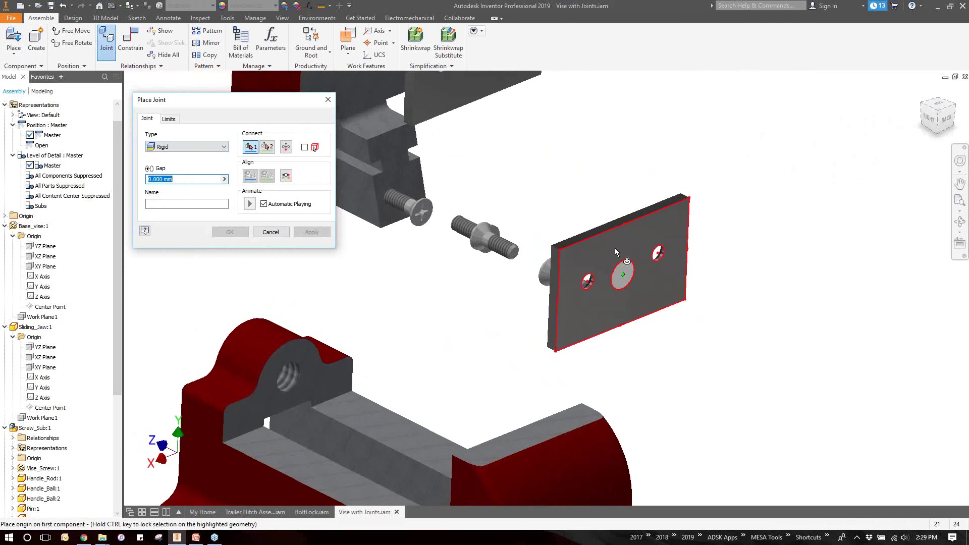
pyautogui.press('F5')
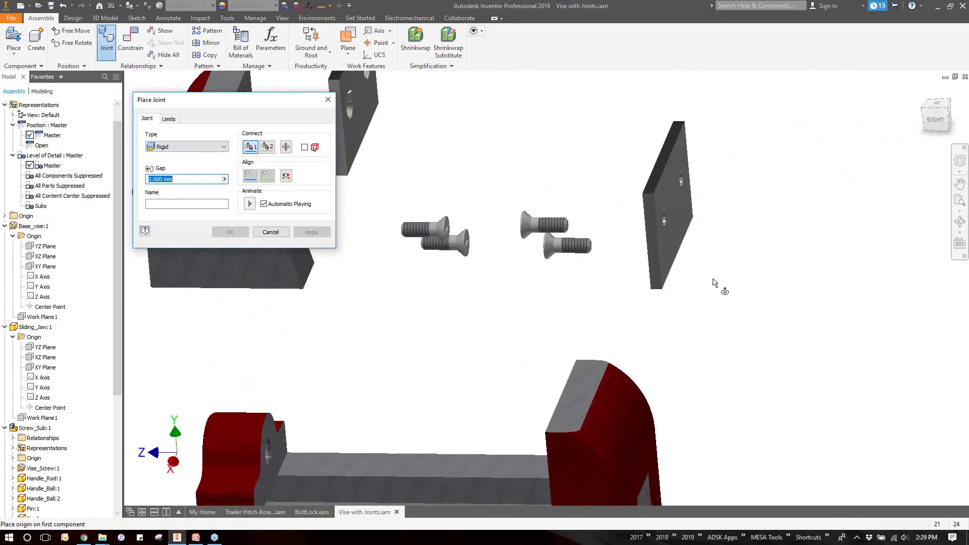
pyautogui.keyDown('shift'); pyautogui.moveTo(699, 212); pyautogui.dragTo(655, 212, button='middle'); pyautogui.keyUp('shift')
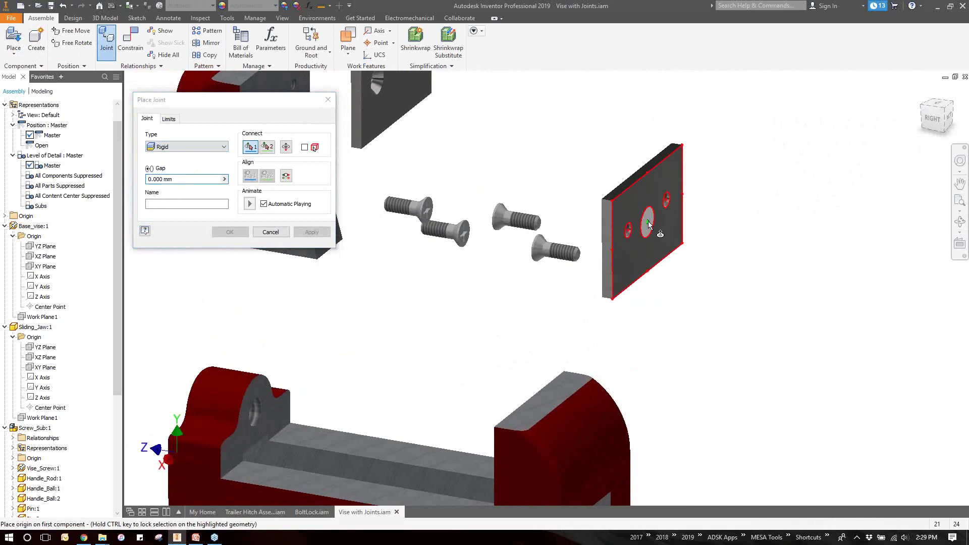
pyautogui.click(650, 216)
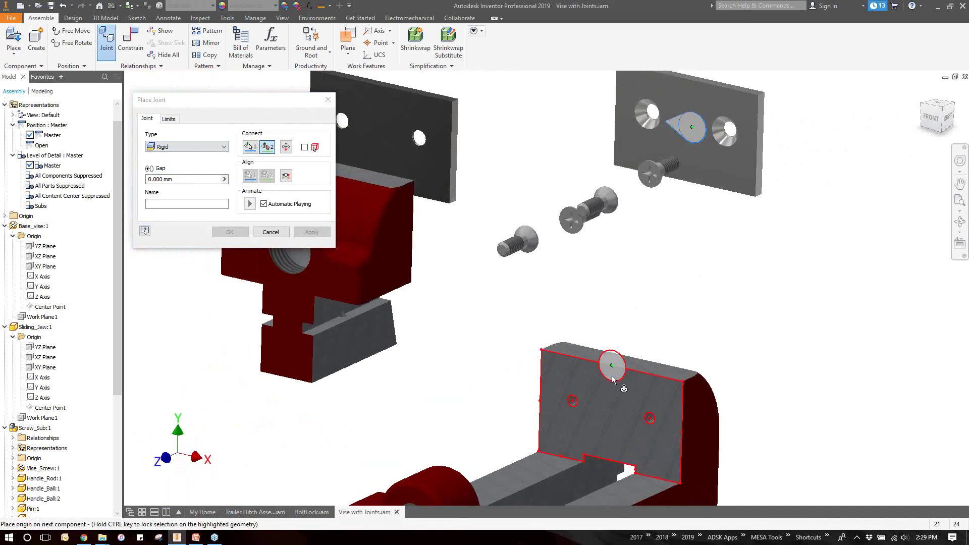
pyautogui.click(617, 394)
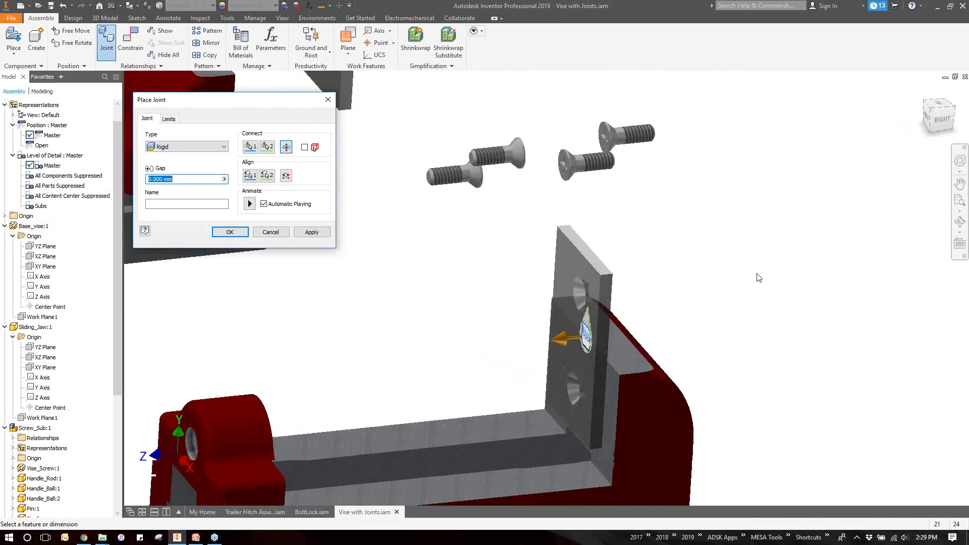
pyautogui.click(312, 233)
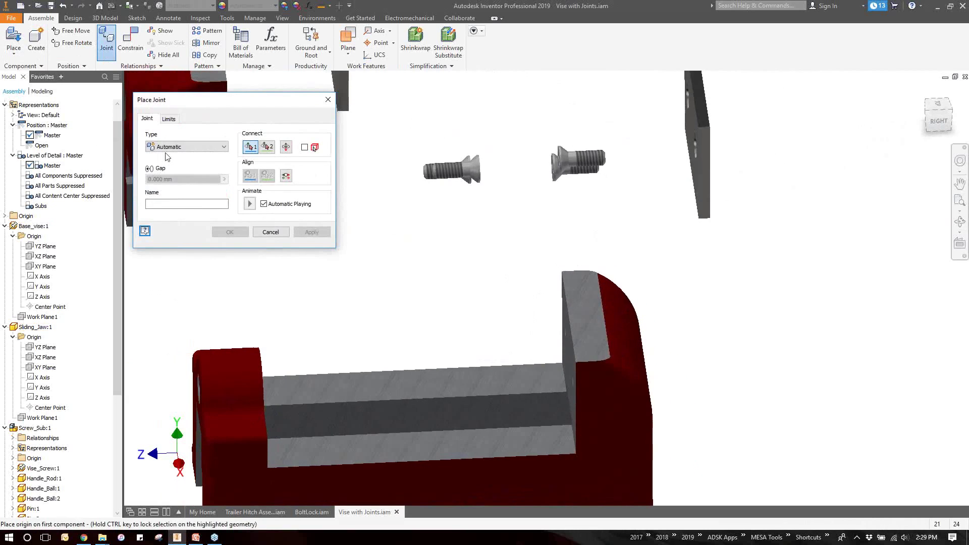
# Step: Create a rigid joint from the top-edge midpoint of the loose jaw plate's rear face to the top-edge midpoint of the base jaw's inner face
pyautogui.click(174, 147)
pyautogui.click(167, 165)
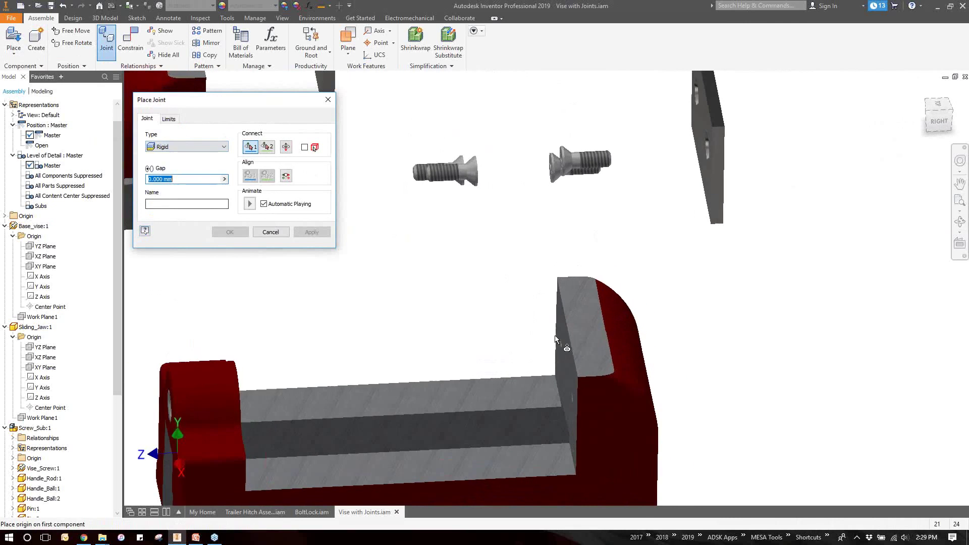
pyautogui.keyDown('shift'); pyautogui.moveTo(573, 376); pyautogui.dragTo(660, 299, button='middle'); pyautogui.keyUp('shift')
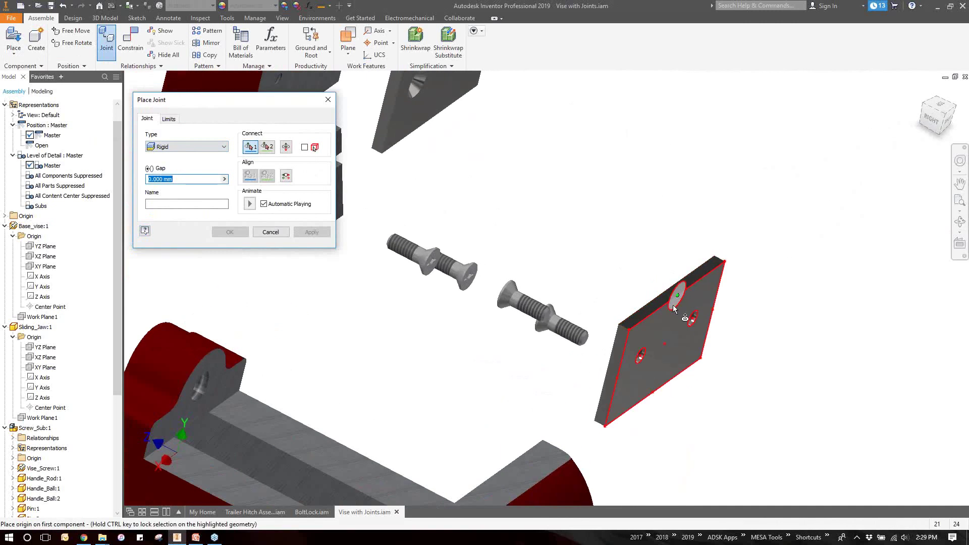
pyautogui.click(672, 297)
pyautogui.keyDown('shift'); pyautogui.moveTo(667, 277); pyautogui.dragTo(626, 323, button='middle'); pyautogui.keyUp('shift')
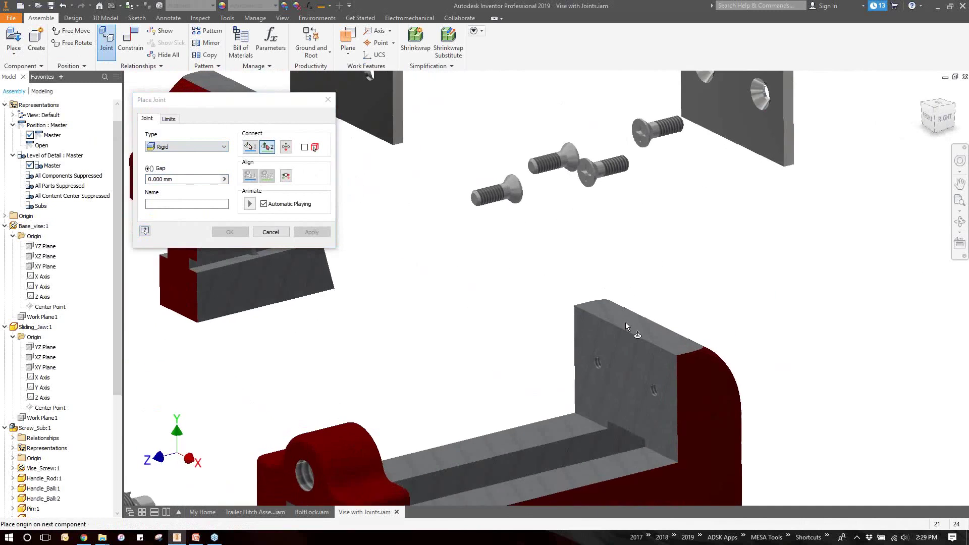
pyautogui.scroll(-2, 623, 325)
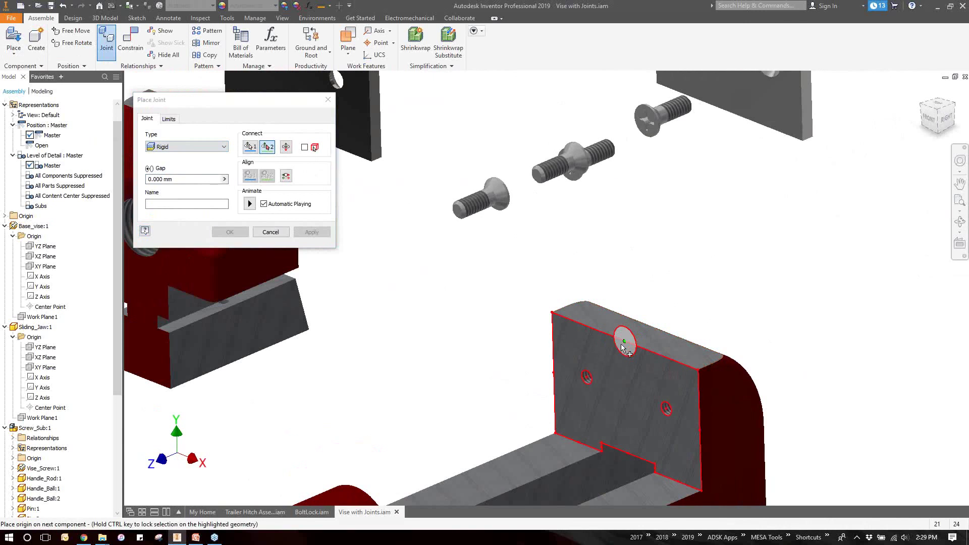
pyautogui.click(624, 347)
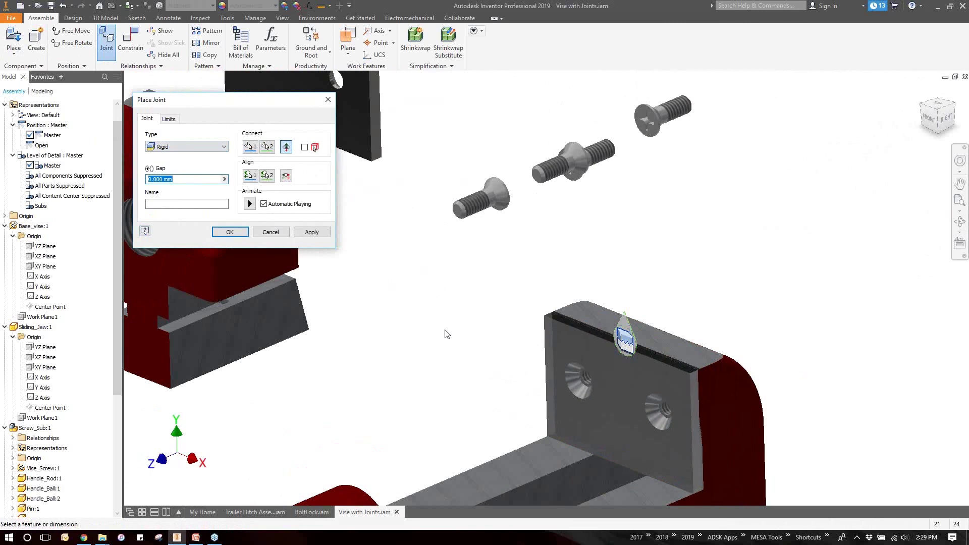
pyautogui.click(230, 233)
pyautogui.click(621, 317)
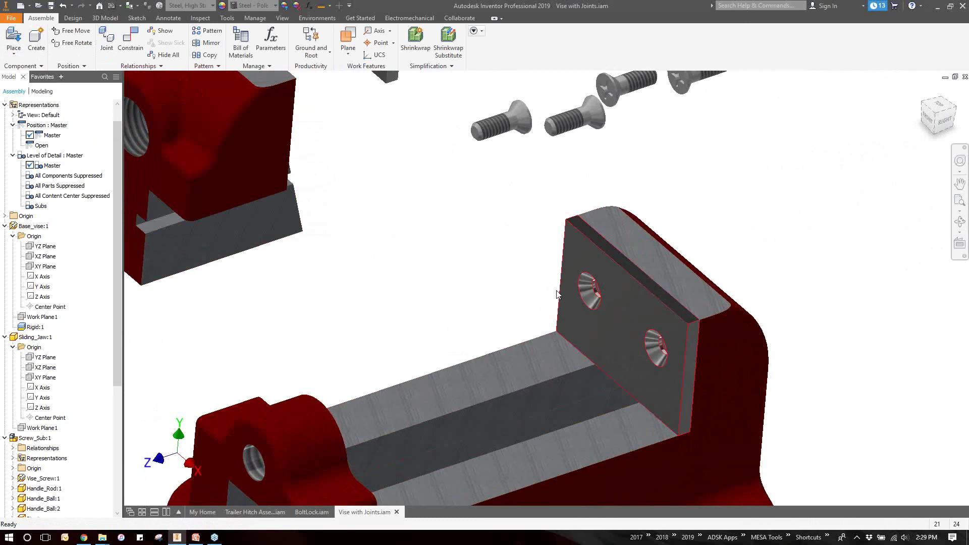
# Step: Join a countersunk screw's head rigidly to the rim of the far screw hole in the fixed jaw plate
pyautogui.click(106, 41)
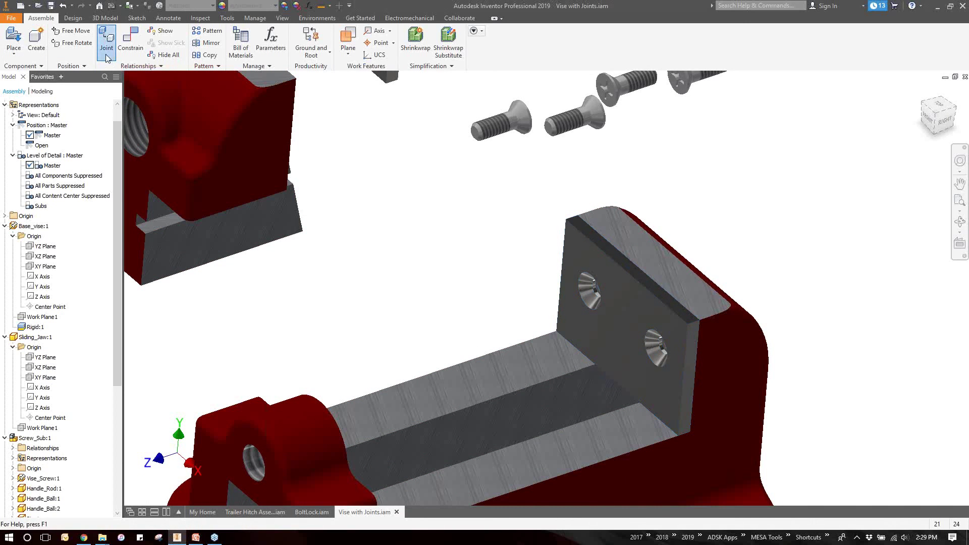
pyautogui.click(186, 147)
pyautogui.click(167, 162)
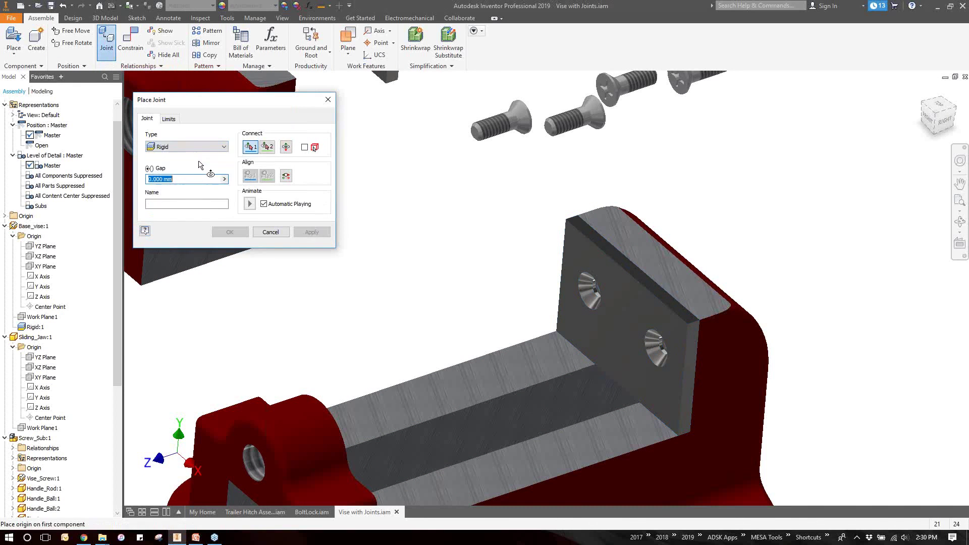
pyautogui.scroll(5, 641, 131)
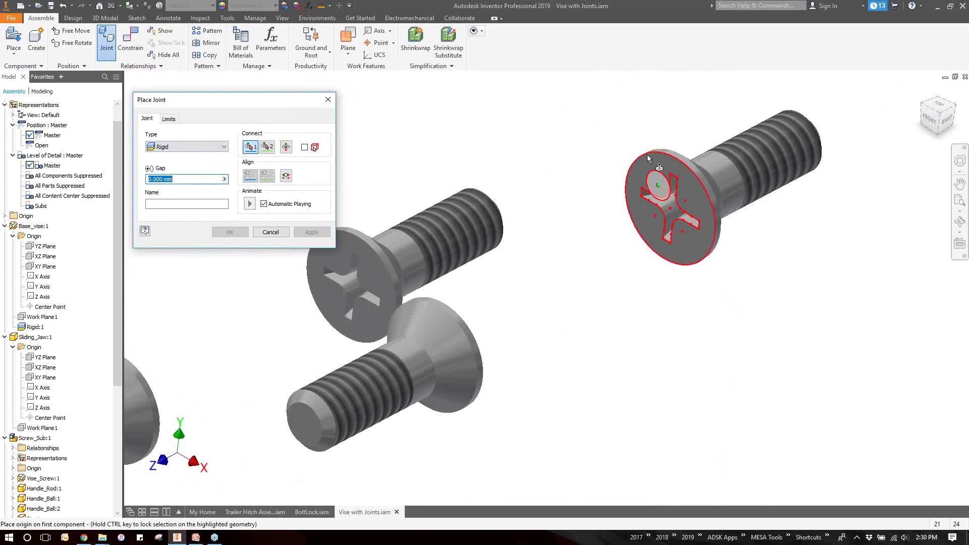
pyautogui.click(647, 152)
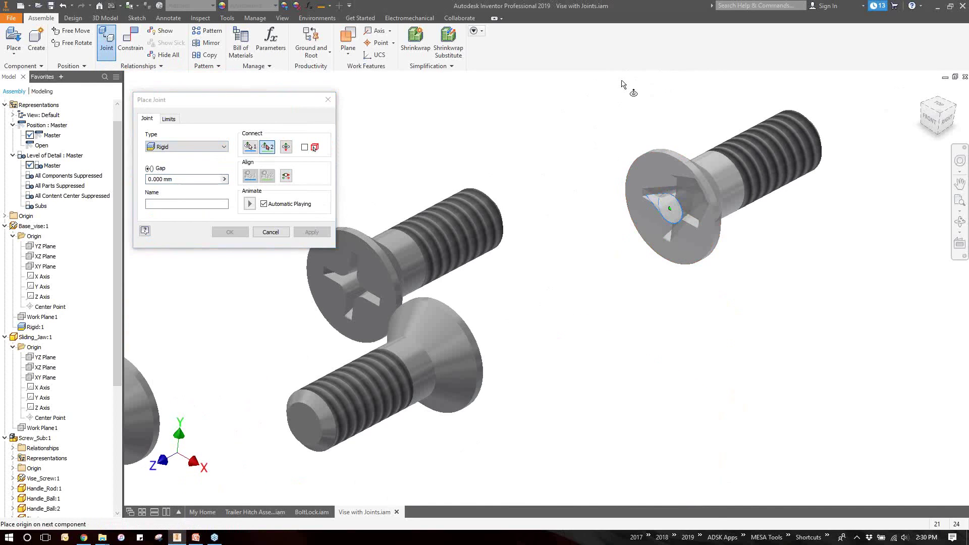
pyautogui.scroll(-5, 597, 255)
pyautogui.scroll(5, 565, 268)
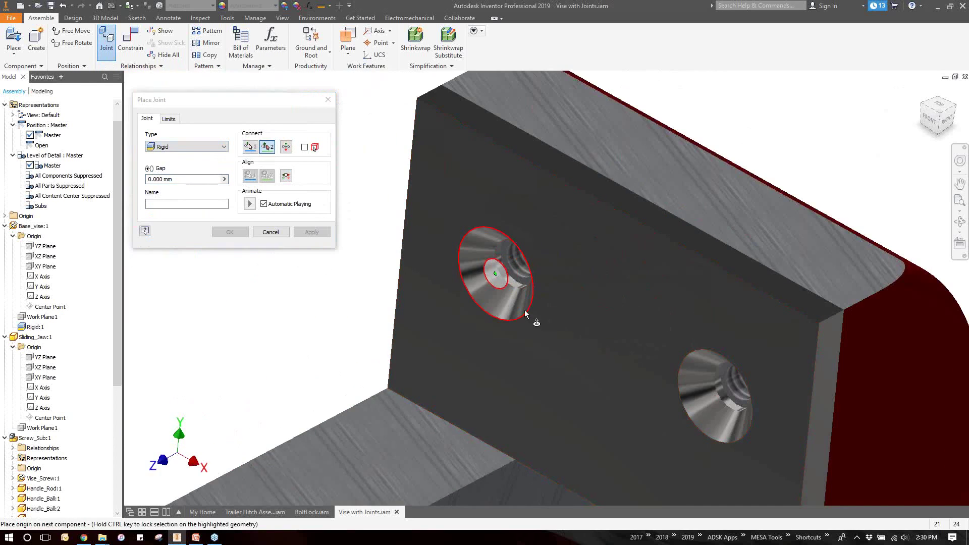
pyautogui.click(525, 314)
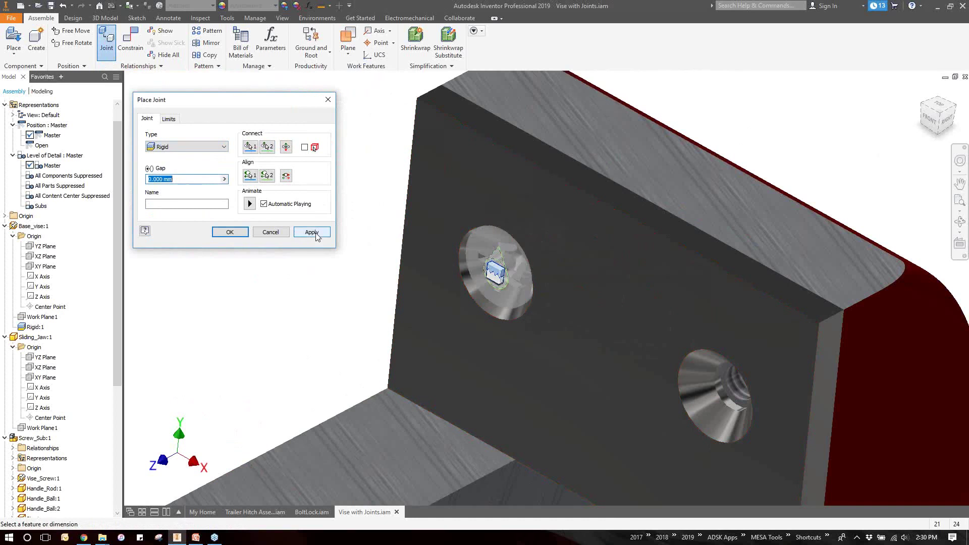
pyautogui.click(311, 234)
# Step: Join a second screw's head rigidly to the rim of the fixed jaw plate's near hole and finish placing joints
pyautogui.scroll(-5, 473, 380)
pyautogui.scroll(8, 498, 133)
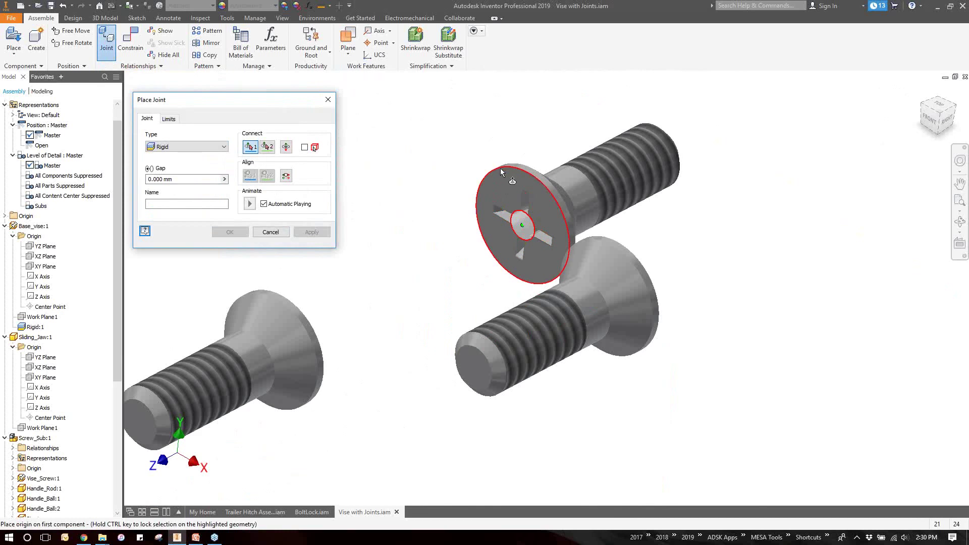
pyautogui.click(501, 168)
pyautogui.scroll(-5, 500, 202)
pyautogui.scroll(5, 508, 323)
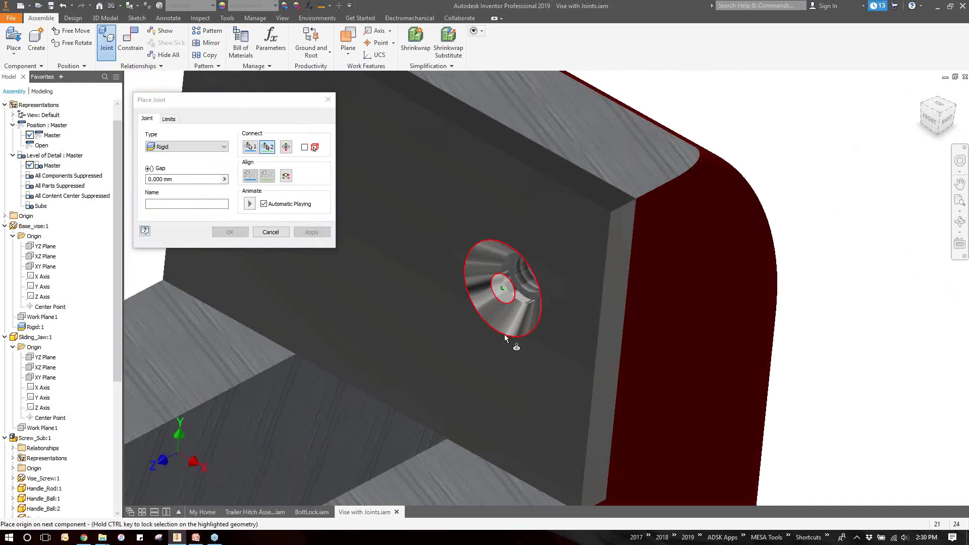
pyautogui.click(504, 334)
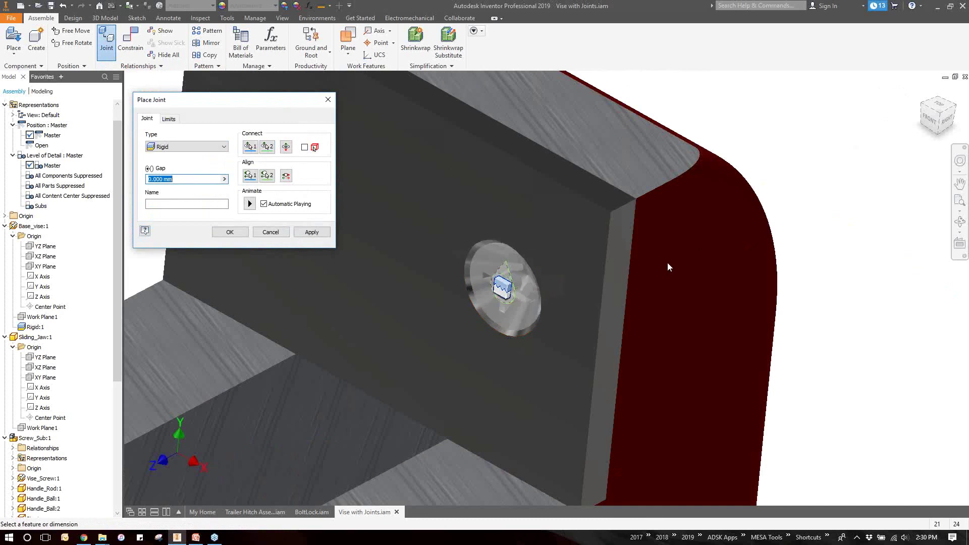
pyautogui.scroll(-4, 667, 262)
pyautogui.click(230, 233)
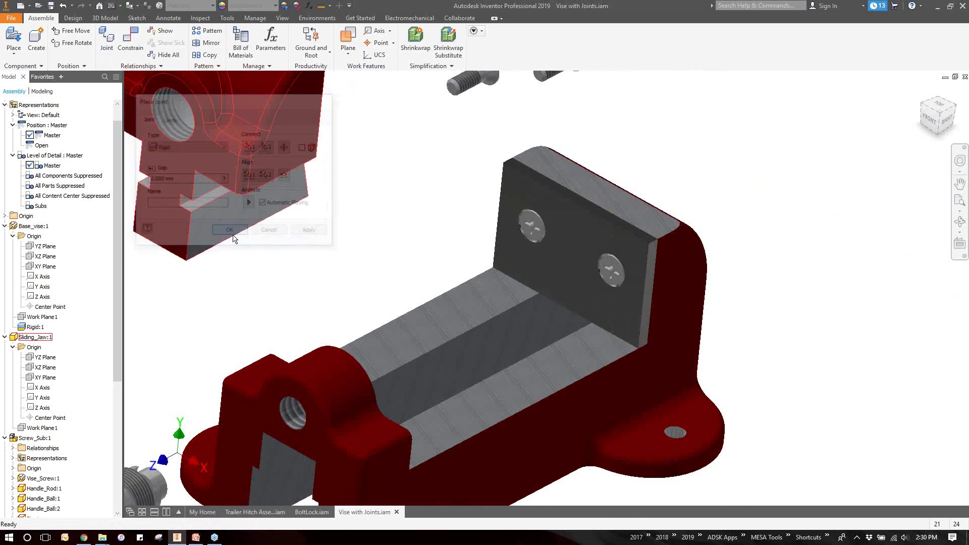
pyautogui.scroll(3, 535, 231)
pyautogui.scroll(-1, 538, 235)
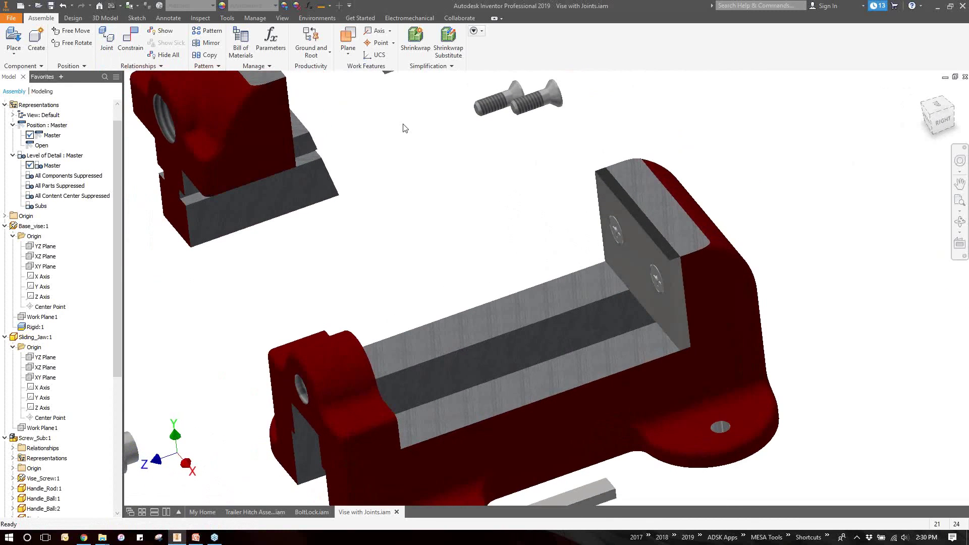
# Step: Start a joint from the midpoint of the second jaw plate's front vertical end edge to the midpoint of the fixed plate's matching edge
pyautogui.keyDown('shift'); pyautogui.moveTo(551, 139); pyautogui.dragTo(380, 182, button='middle'); pyautogui.keyUp('shift')
pyautogui.press('F6')
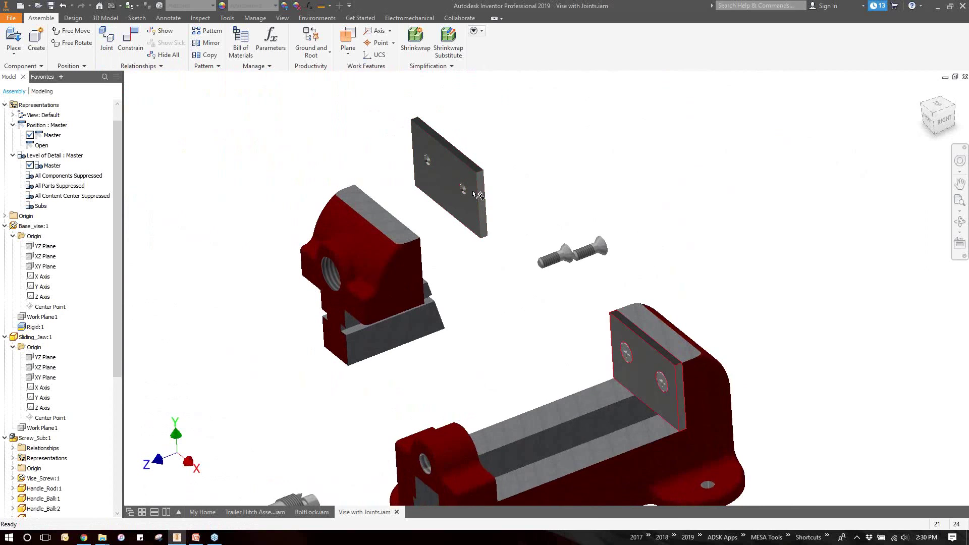
pyautogui.scroll(2, 667, 378)
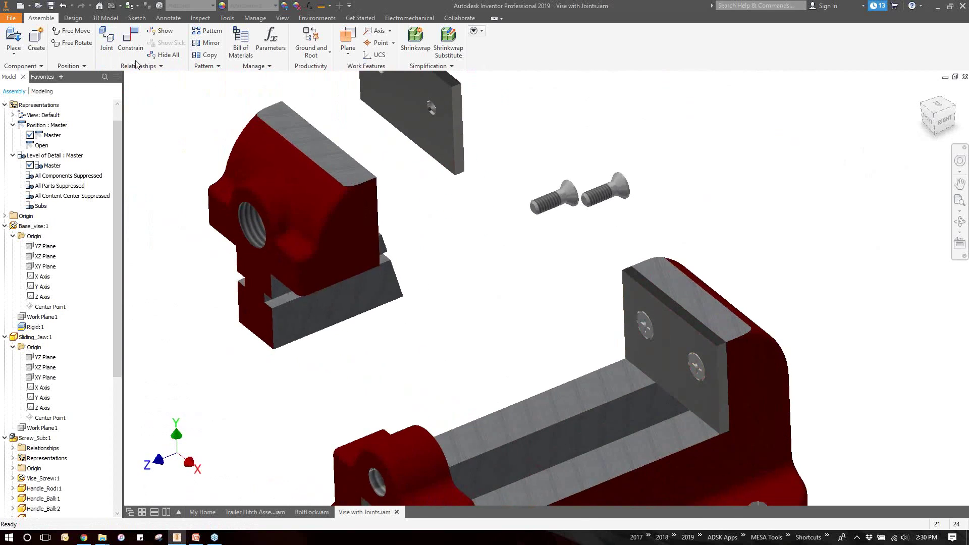
pyautogui.click(107, 41)
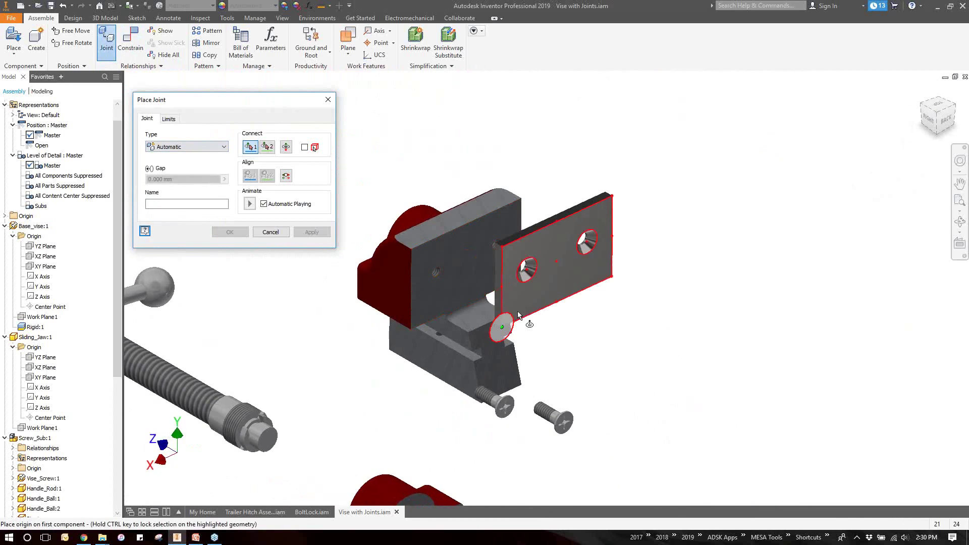
pyautogui.scroll(3, 505, 286)
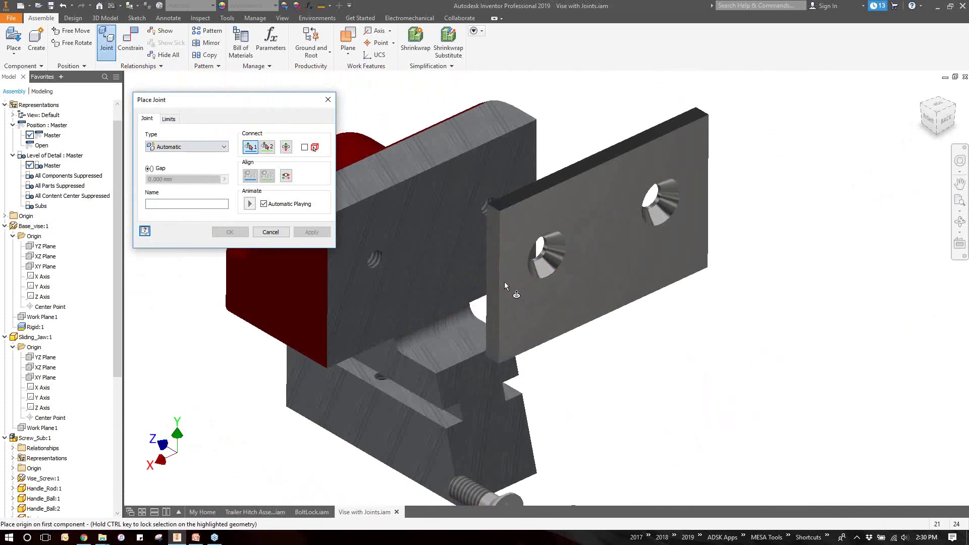
pyautogui.press('F5')
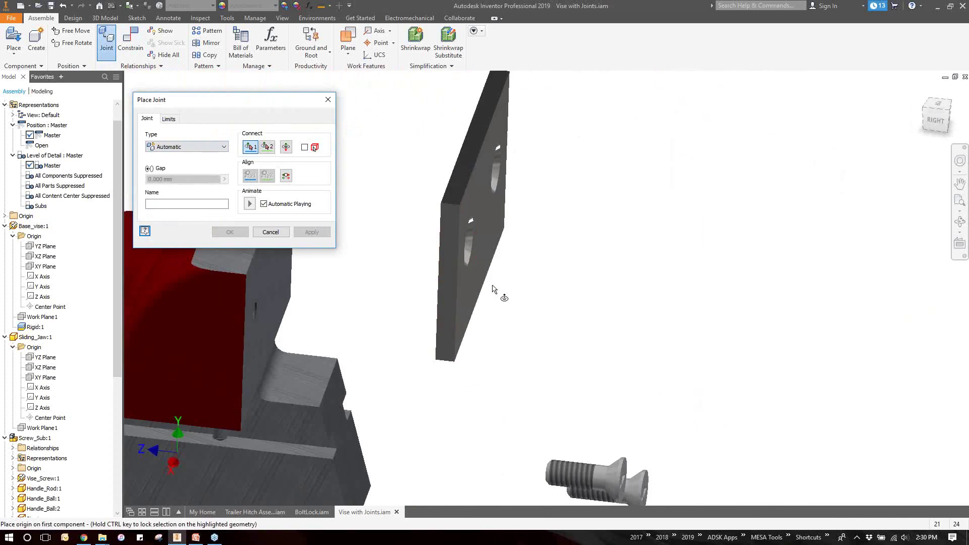
pyautogui.press('F5')
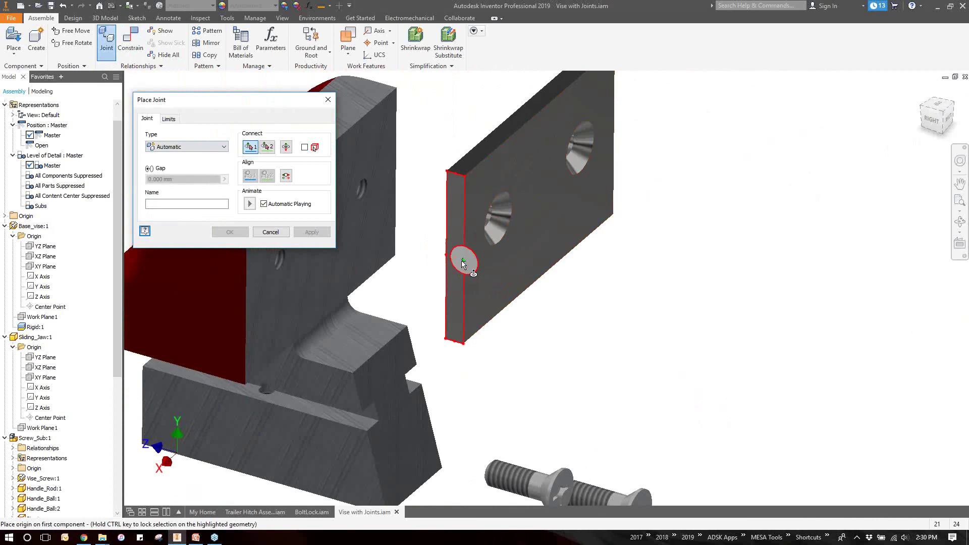
pyautogui.click(457, 259)
pyautogui.press('F5')
pyautogui.press('F5')
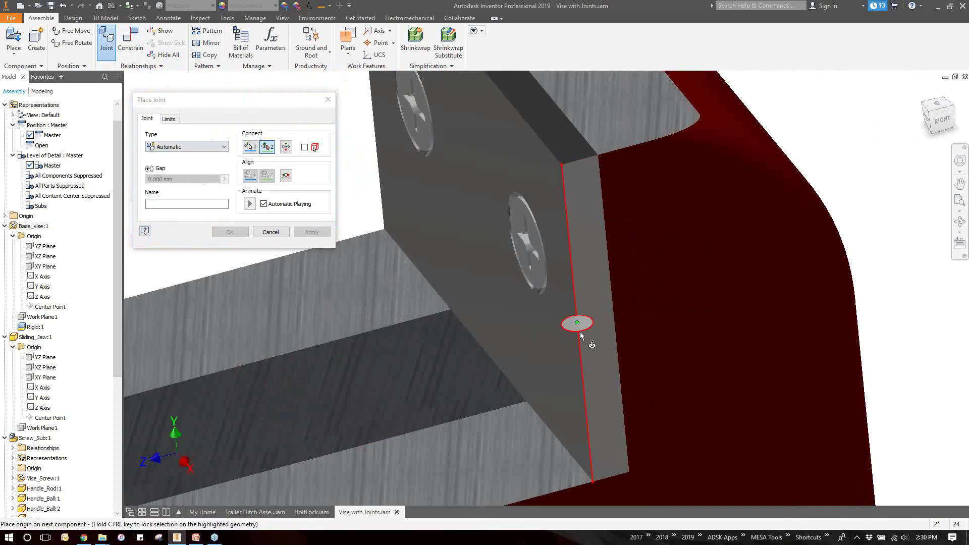
pyautogui.click(586, 338)
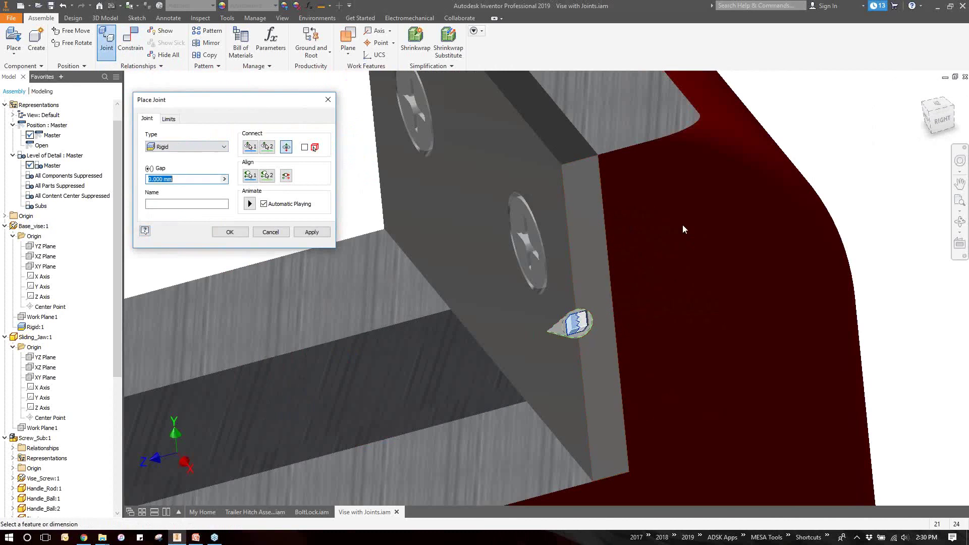
# Step: Flip the second plate's component direction and invert its alignment so it faces the fixed plate, and change the joint type to Slider
pyautogui.press('F5')
pyautogui.press('F5')
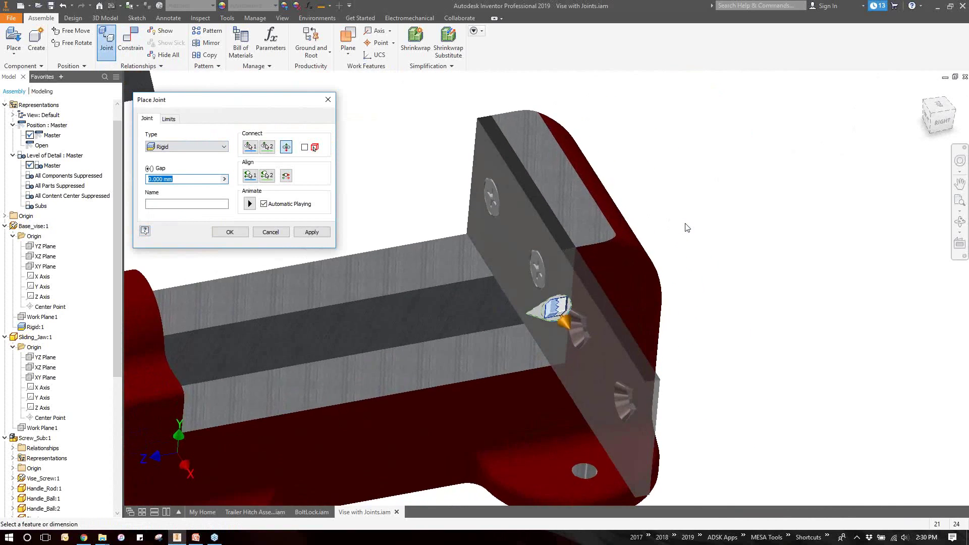
pyautogui.click(287, 147)
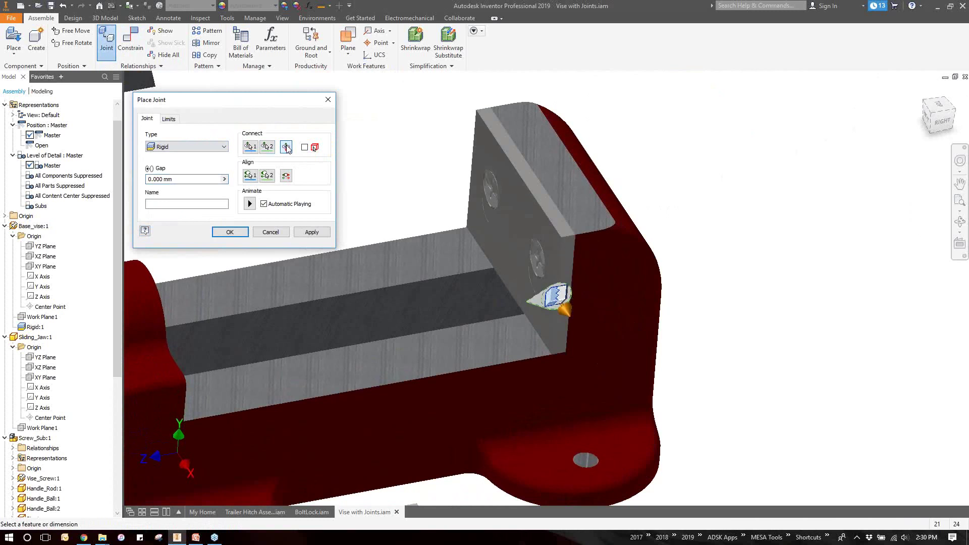
pyautogui.click(286, 175)
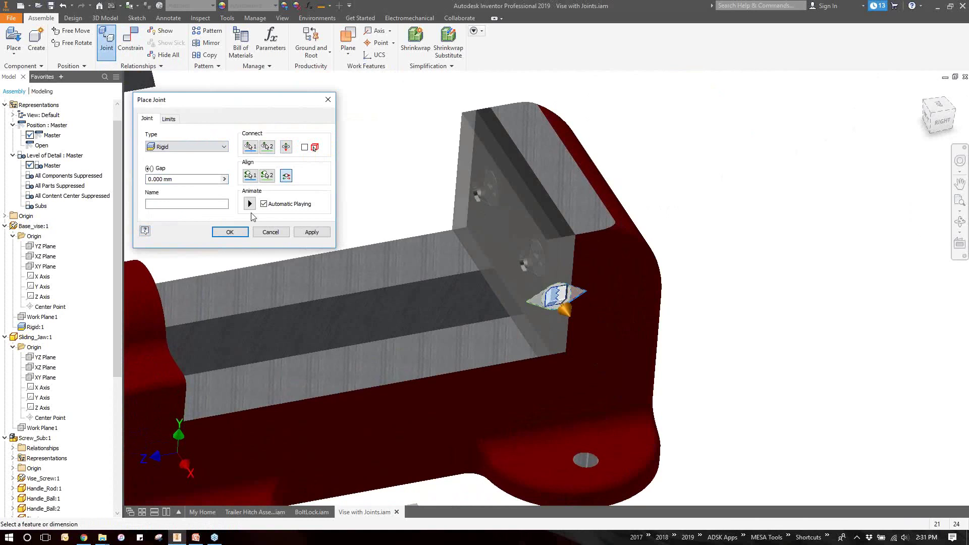
pyautogui.click(249, 204)
pyautogui.click(221, 149)
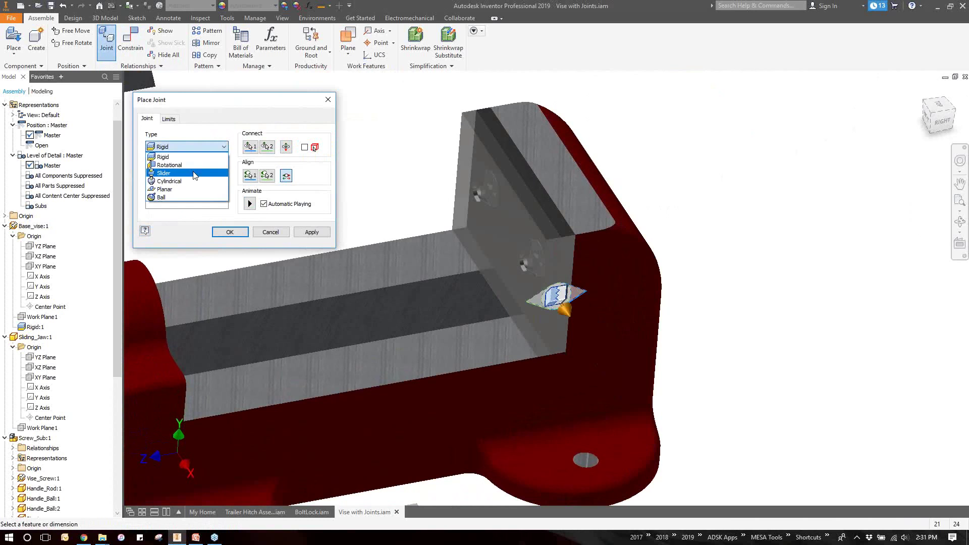
pyautogui.click(190, 173)
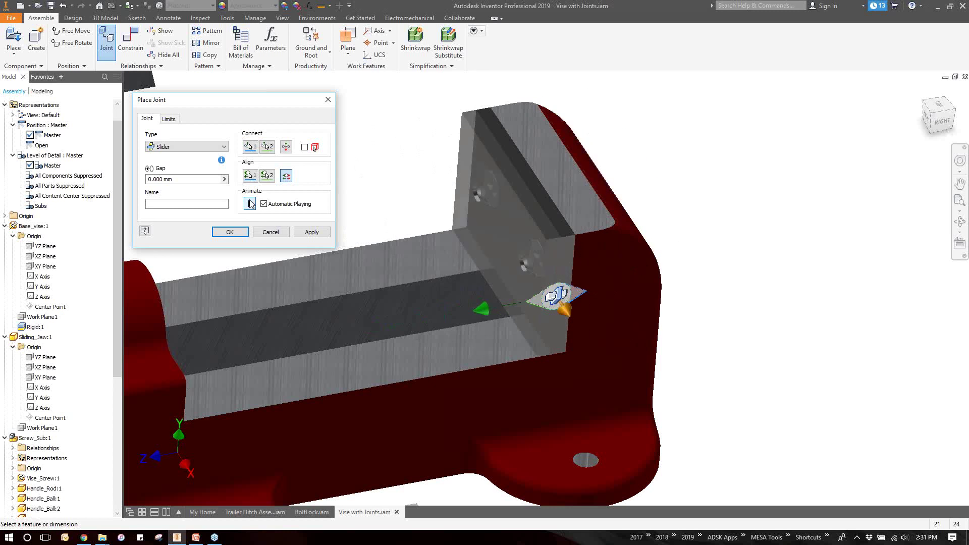
# Step: Create the slider joint with a linear start limit of 0 mm and an end limit, and slide the plate away from the fixed one
pyautogui.click(167, 120)
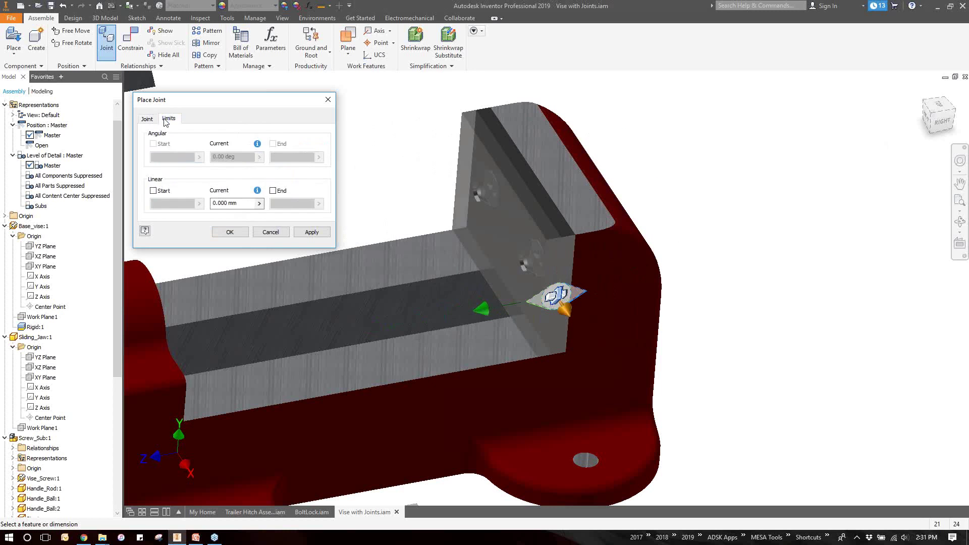
pyautogui.click(153, 191)
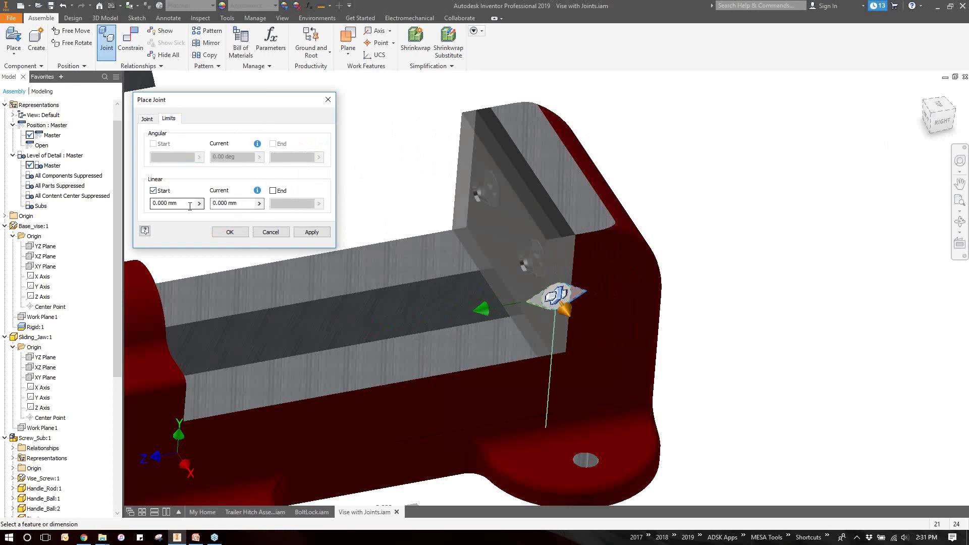
pyautogui.click(273, 191)
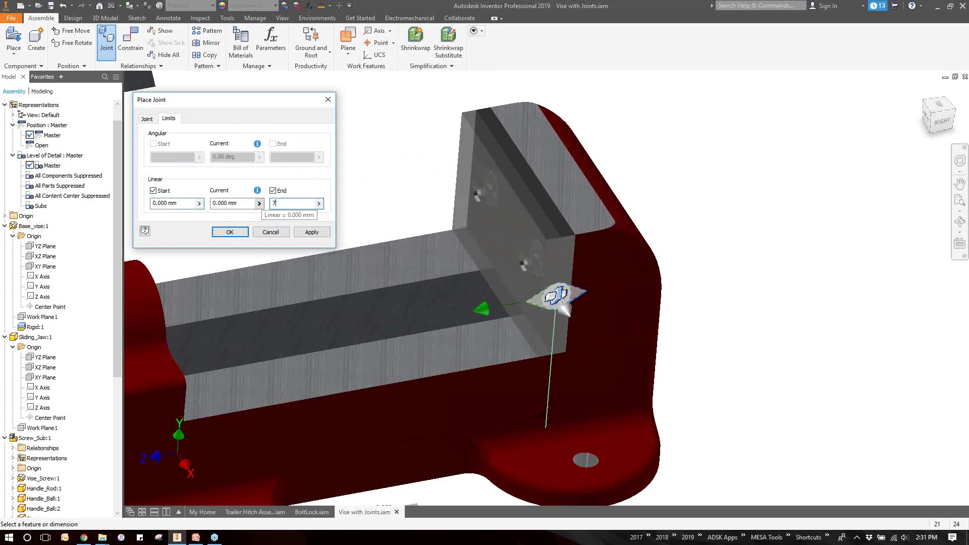
pyautogui.click(229, 232)
pyautogui.moveTo(521, 256); pyautogui.dragTo(286, 186)
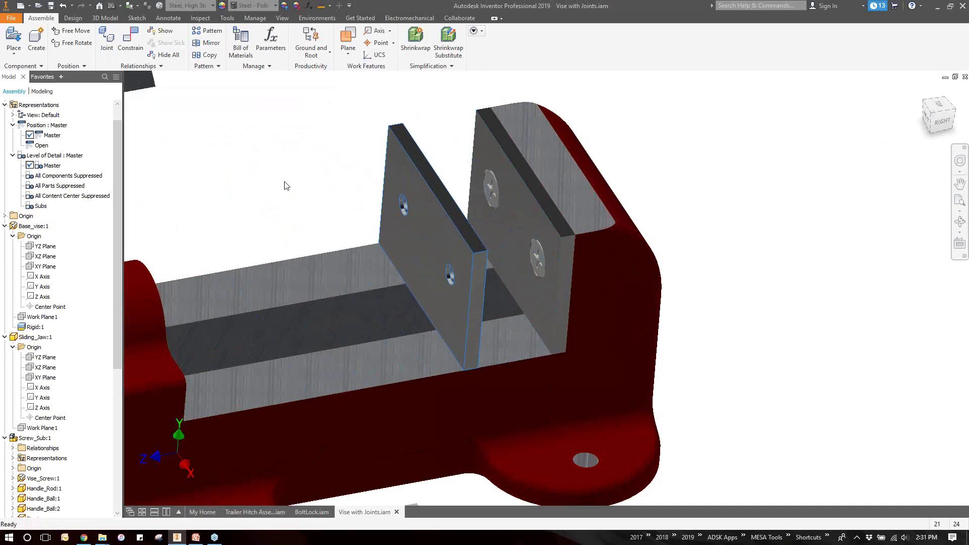
# Step: Join the center of the sliding jaw's front face rigidly to the back of the second jaw plate, and slide the jaw open
pyautogui.click(107, 51)
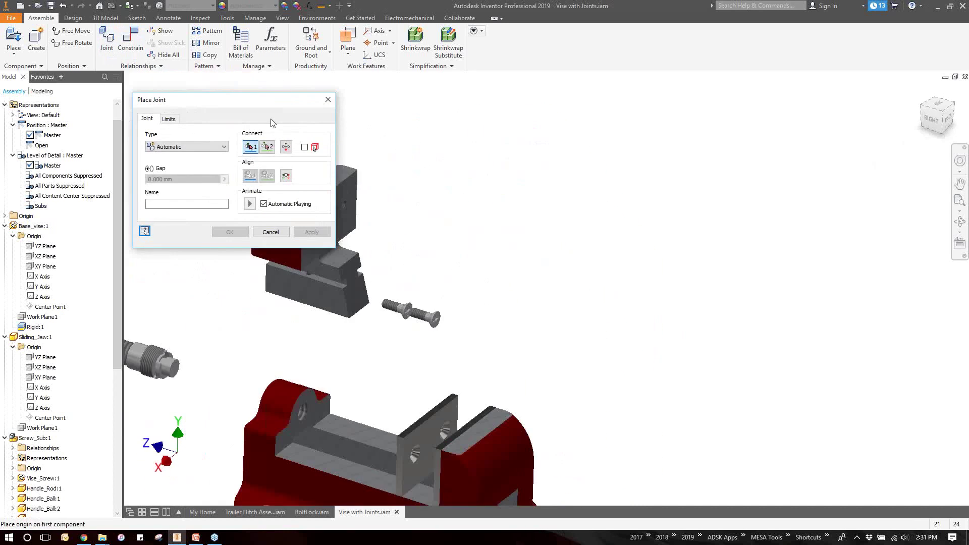
pyautogui.click(392, 304)
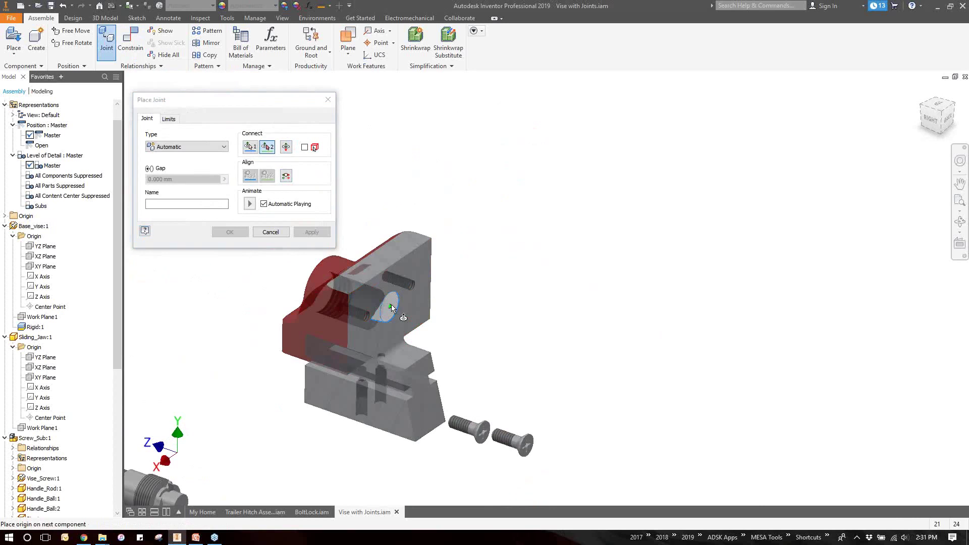
pyautogui.click(538, 206)
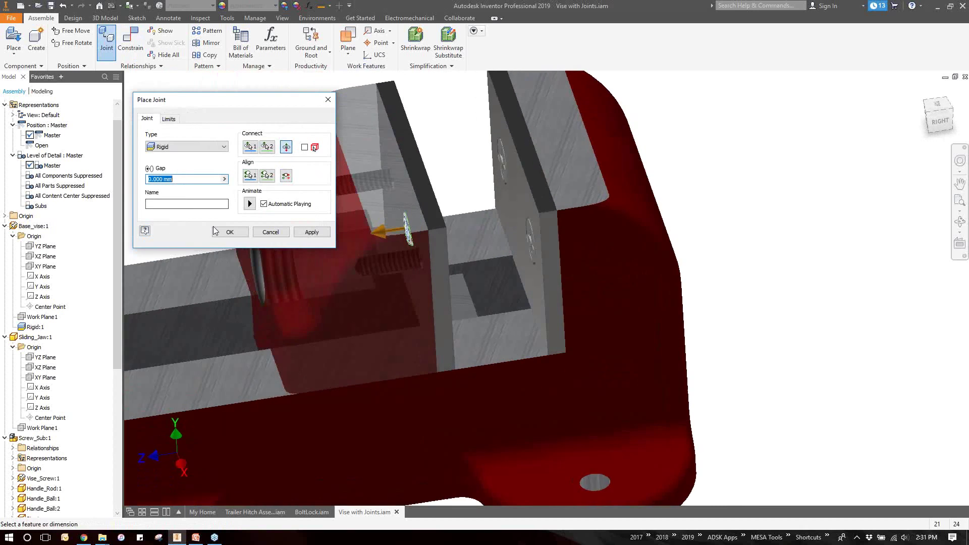
pyautogui.press('Return')
pyautogui.moveTo(493, 276); pyautogui.dragTo(362, 292)
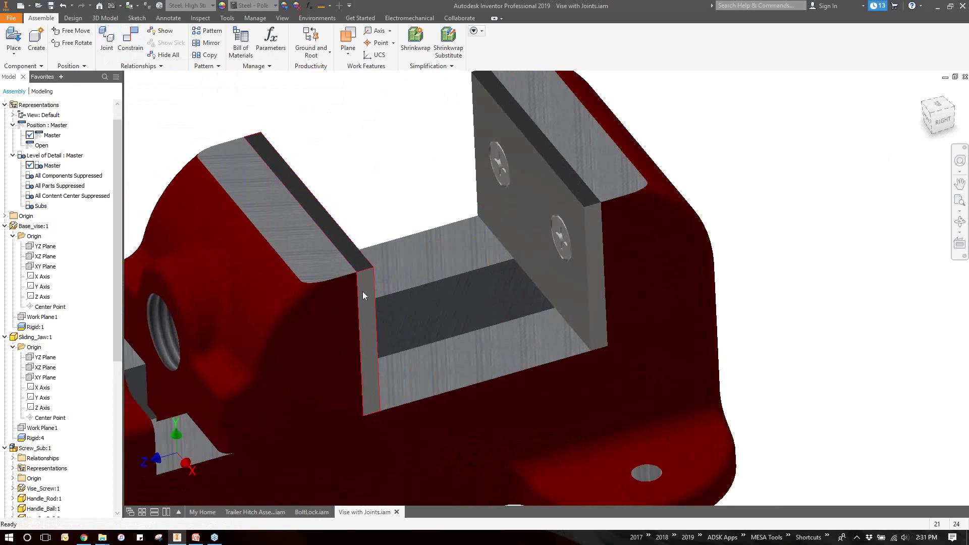
# Step: Create a Rigid joint from a loose screw's head center to the outer rim of the sliding jaw plate's far countersunk hole
pyautogui.press('F6')
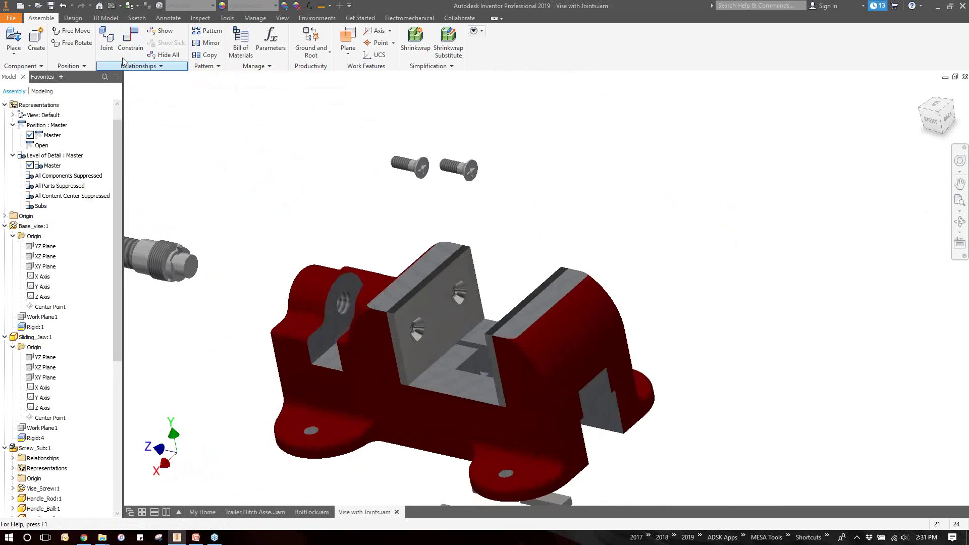
pyautogui.click(106, 43)
pyautogui.click(187, 147)
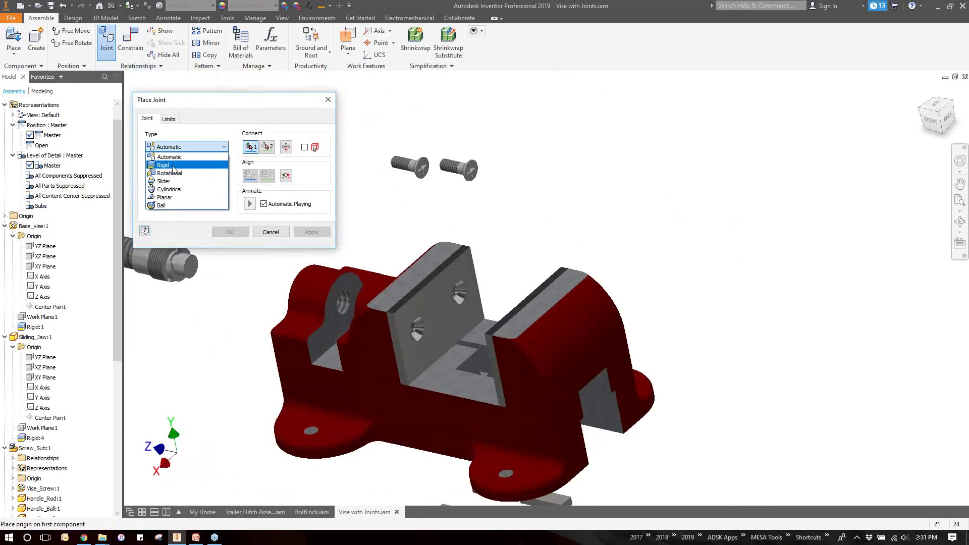
pyautogui.click(164, 159)
pyautogui.scroll(-3, 458, 157)
pyautogui.scroll(-2, 402, 163)
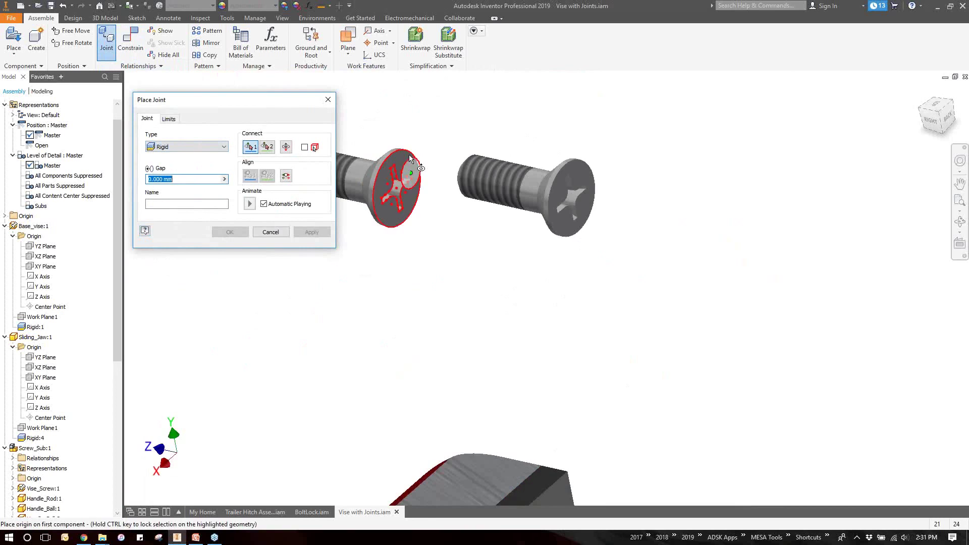
pyautogui.click(408, 152)
pyautogui.scroll(4, 409, 154)
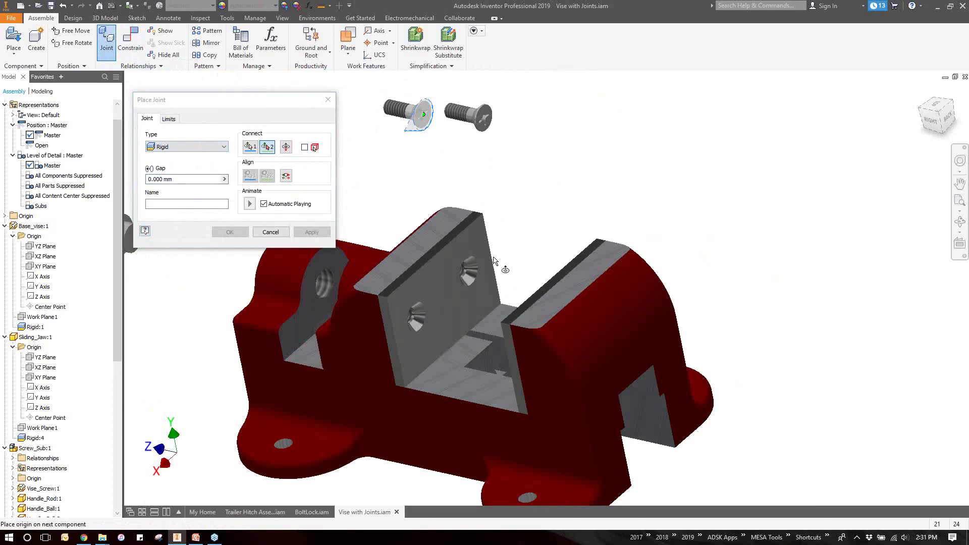
pyautogui.scroll(-5, 485, 268)
pyautogui.click(447, 276)
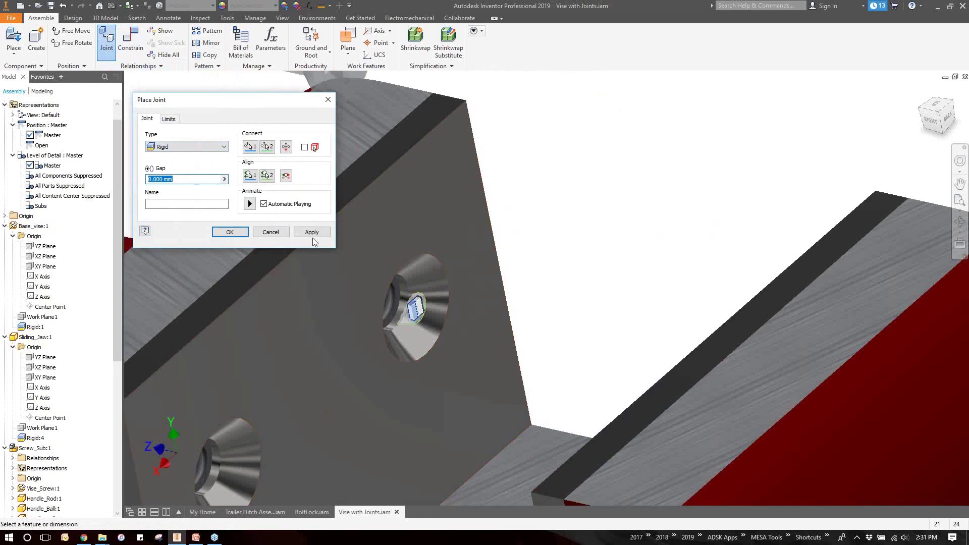
pyautogui.click(312, 233)
# Step: Join the remaining screw's head rigidly to the rim of the sliding plate's near hole, and slide the jaw toward the fixed one
pyautogui.scroll(4, 437, 345)
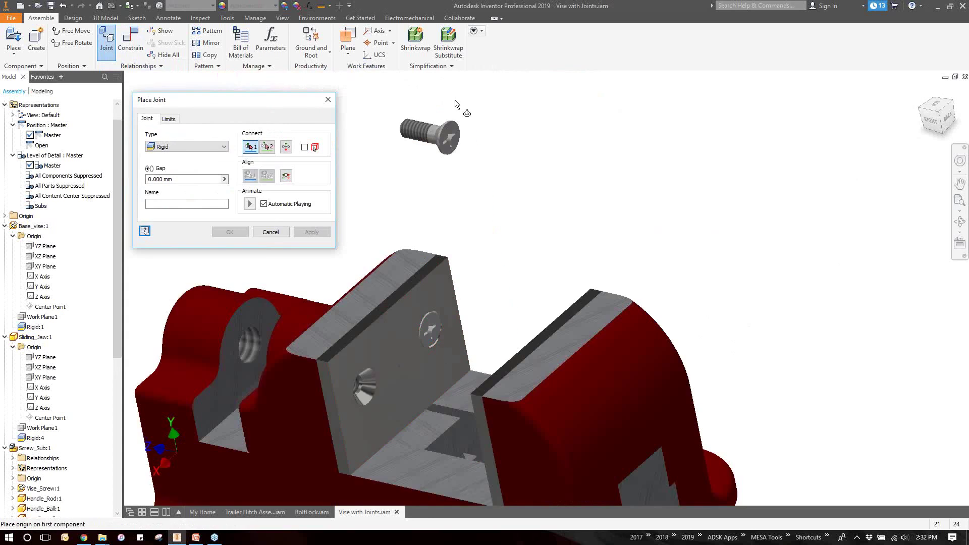
pyautogui.scroll(-6, 460, 189)
pyautogui.click(447, 302)
pyautogui.scroll(5, 500, 144)
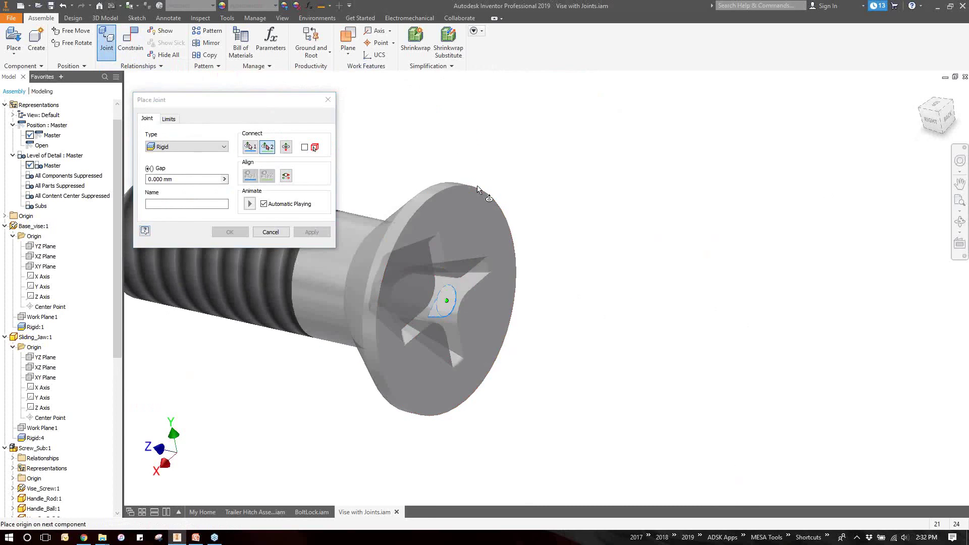
pyautogui.click(417, 380)
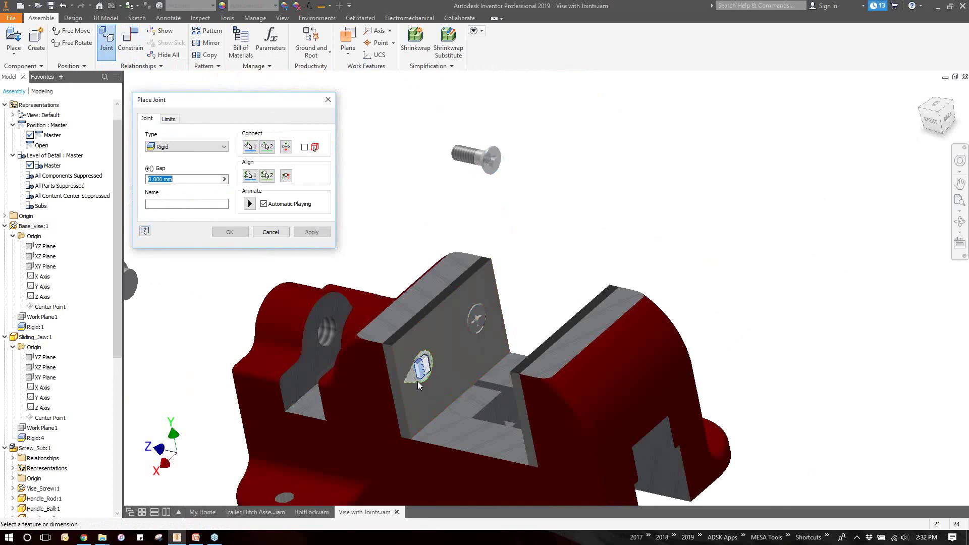
pyautogui.scroll(3, 553, 202)
pyautogui.scroll(-6, 489, 292)
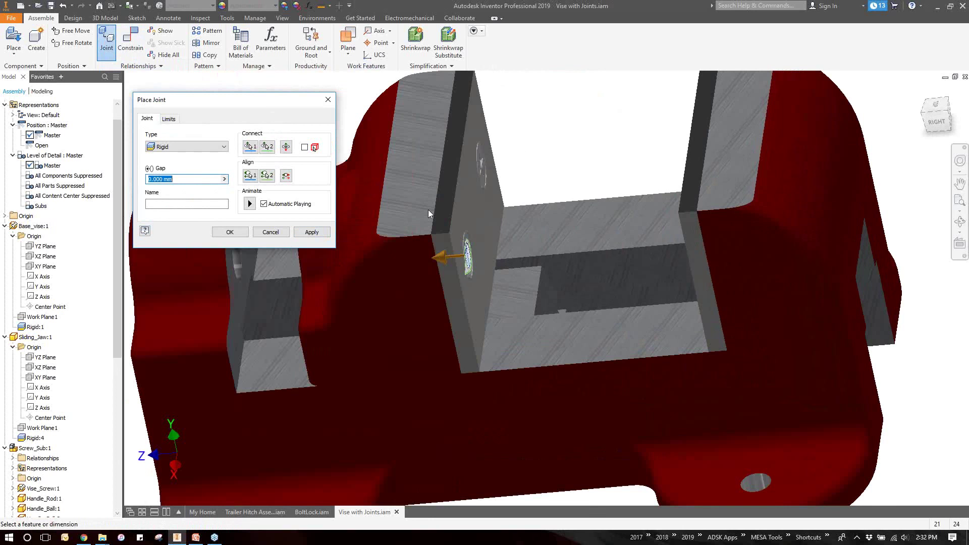
pyautogui.click(241, 233)
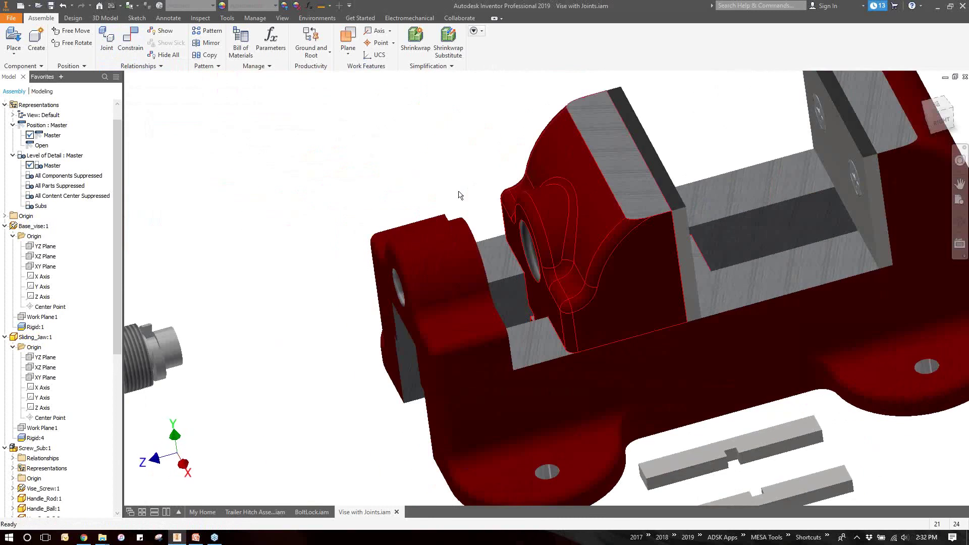
pyautogui.moveTo(459, 192); pyautogui.dragTo(681, 247)
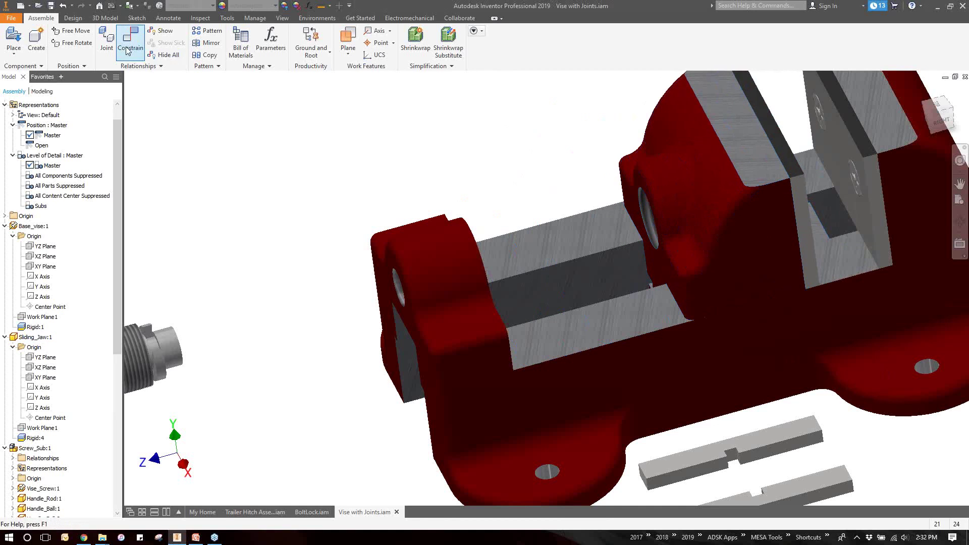
# Step: Insert the vise screw's end into the sliding jaw's threaded hole with an Insert constraint, and move the handle to test the motion
pyautogui.press('F5')
pyautogui.press('F5')
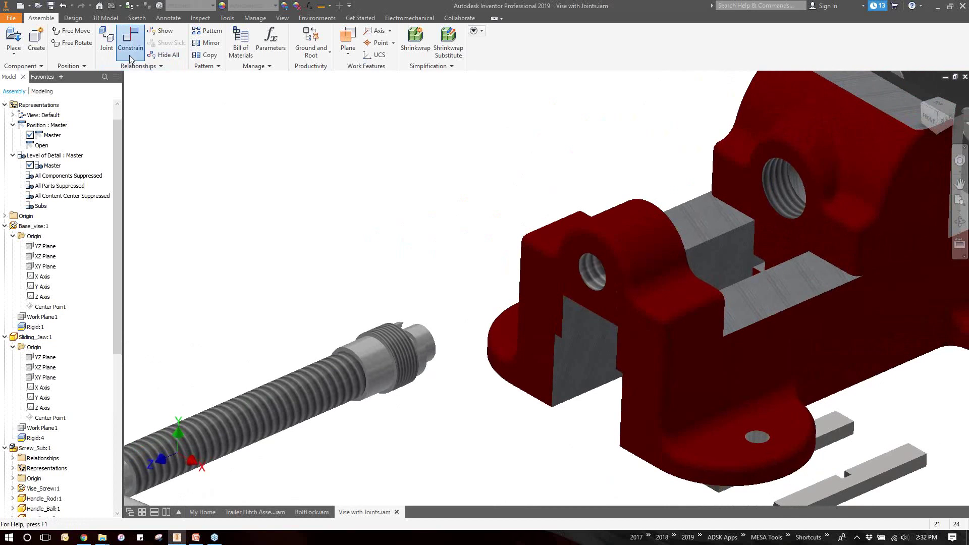
pyautogui.click(129, 50)
pyautogui.click(231, 154)
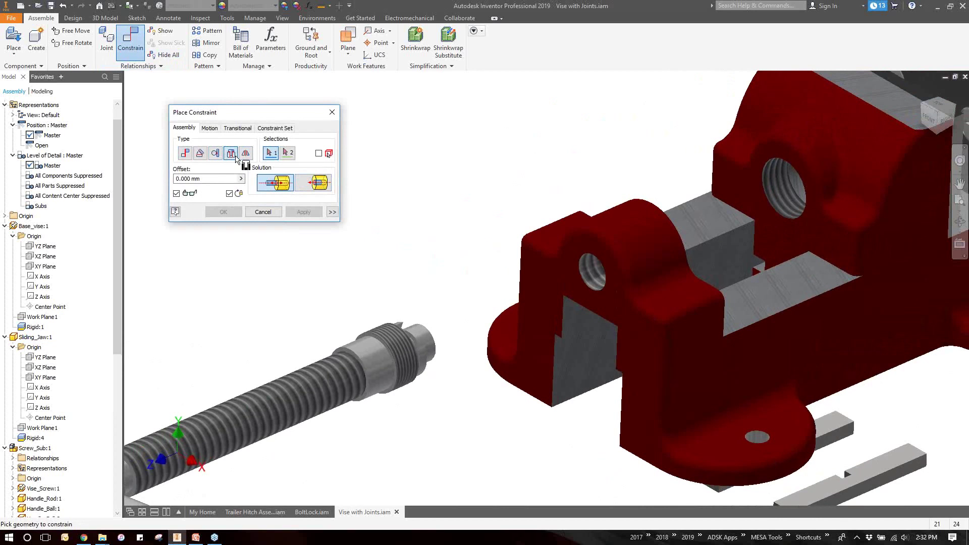
pyautogui.click(431, 346)
pyautogui.press('F5')
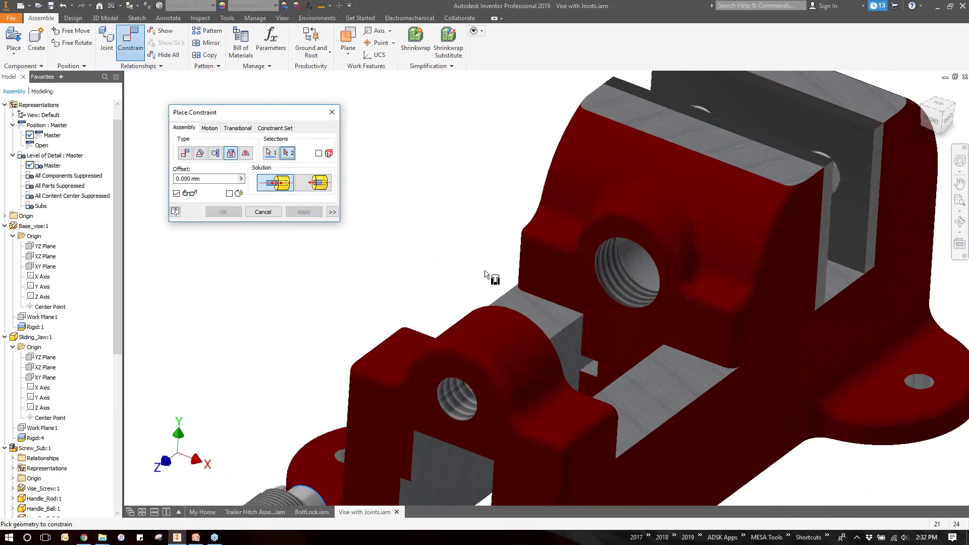
pyautogui.click(698, 207)
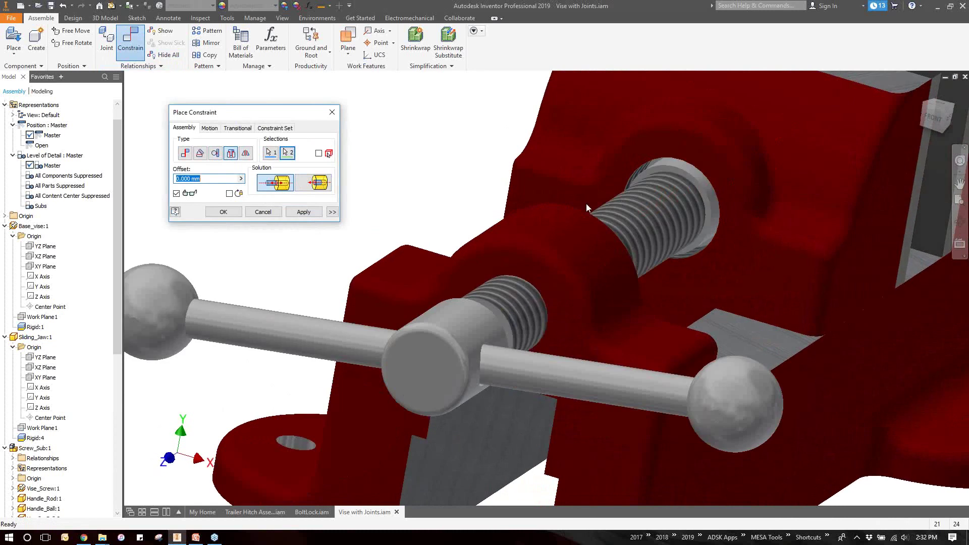
pyautogui.press('F5')
pyautogui.press('F5')
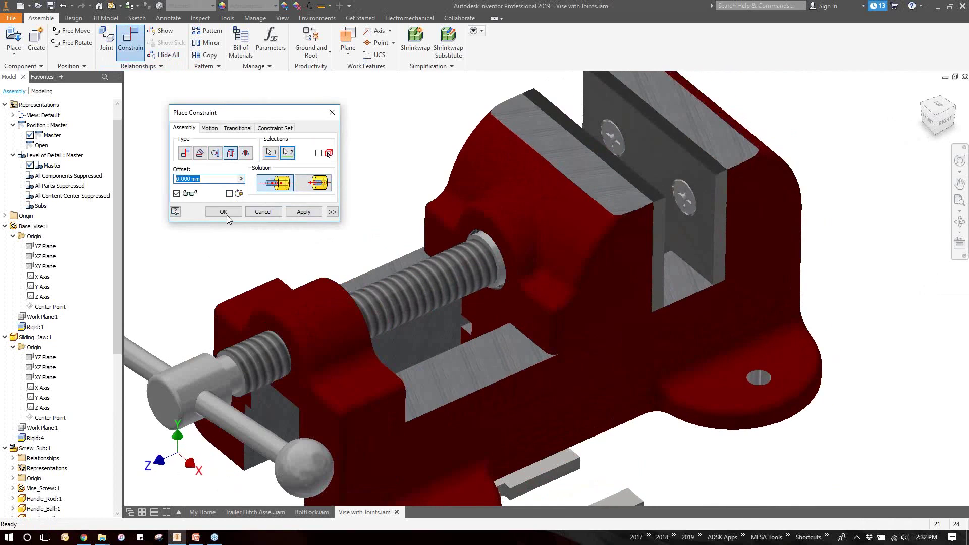
pyautogui.click(223, 212)
pyautogui.moveTo(298, 464); pyautogui.dragTo(277, 460)
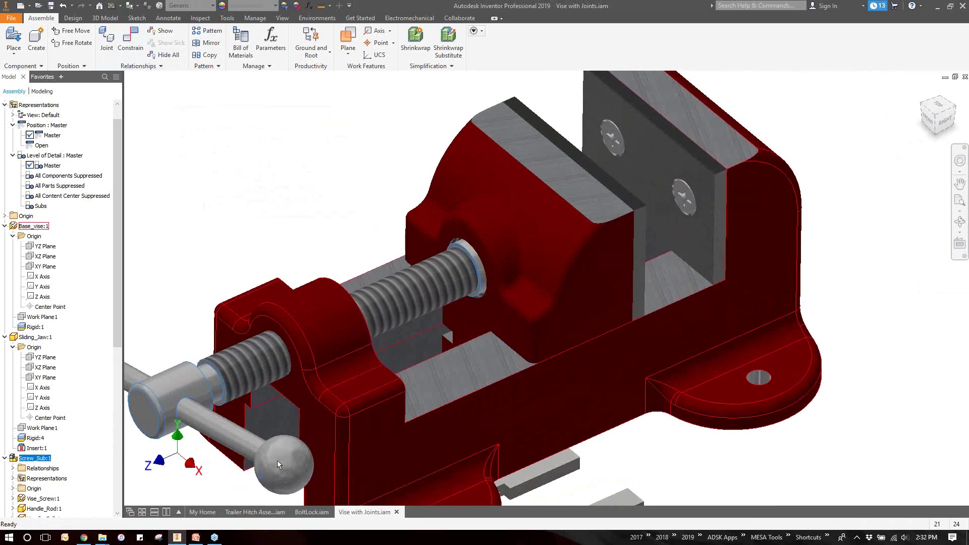
pyautogui.scroll(3, 417, 224)
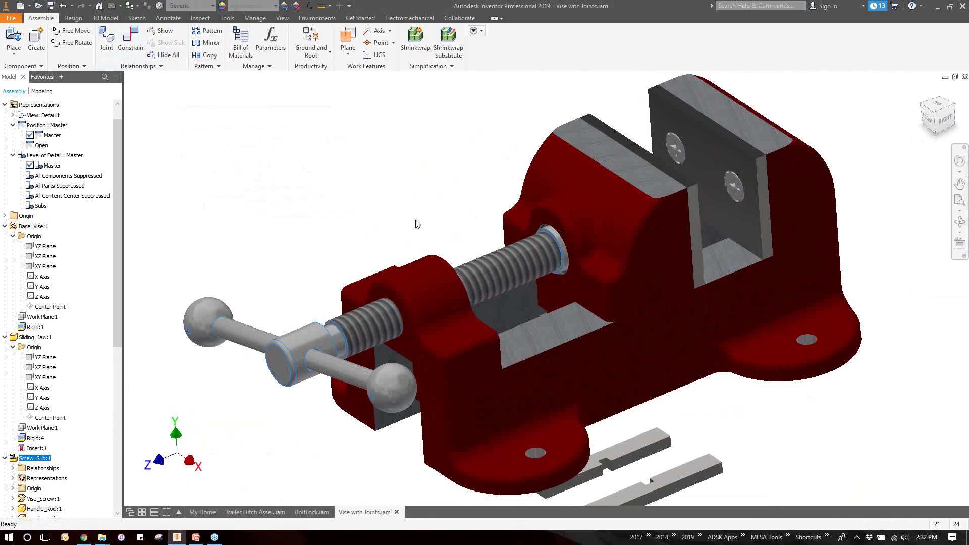
# Step: Start a Planar joint from the center of the unnotched outer side face of one loose slide key
pyautogui.click(417, 224)
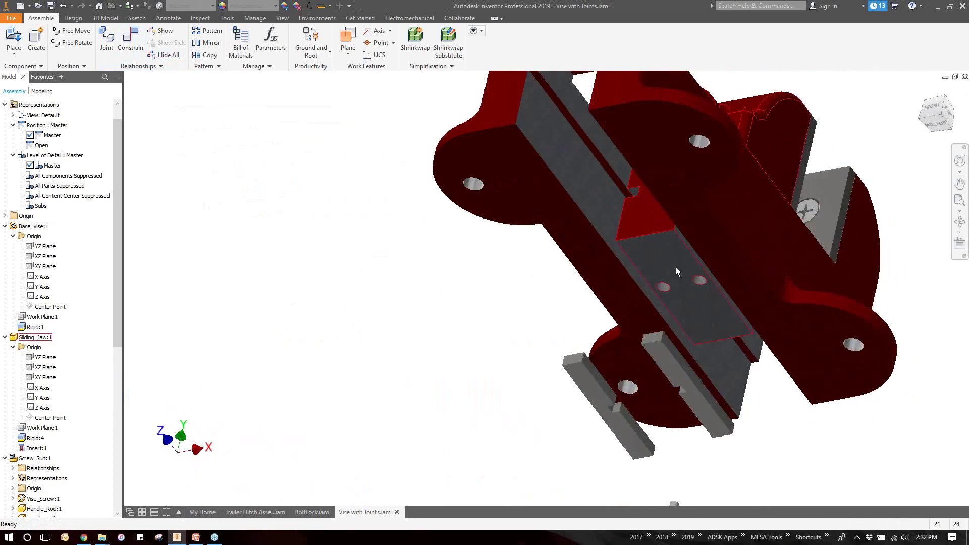
pyautogui.click(677, 271)
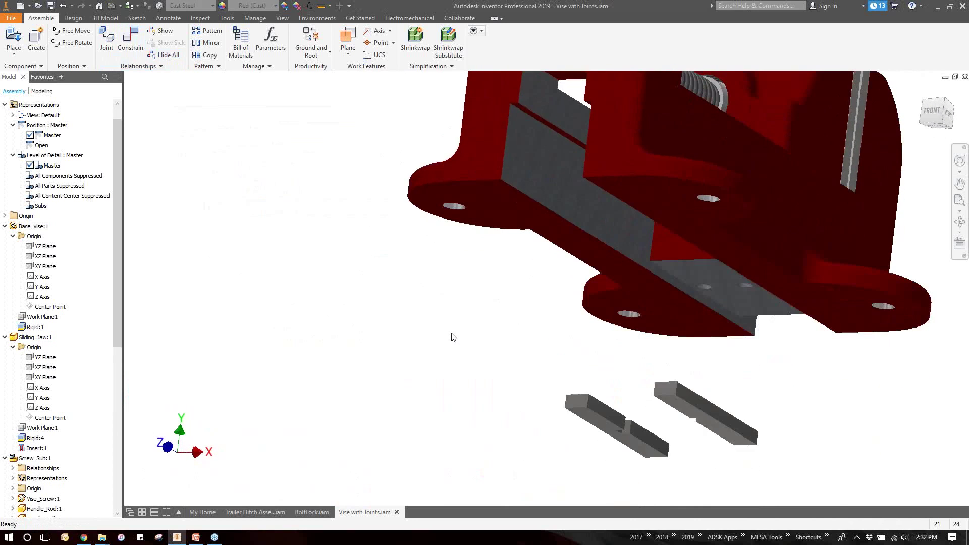
pyautogui.click(112, 44)
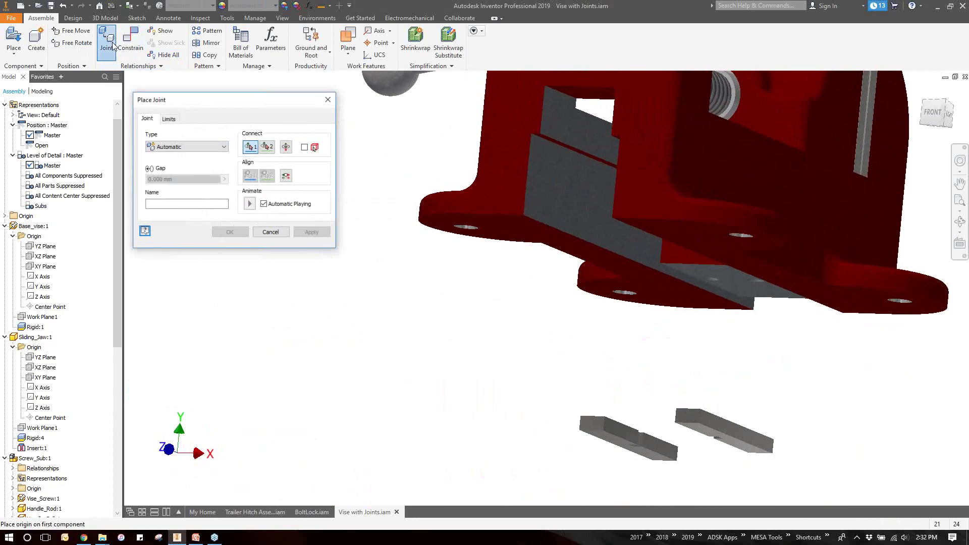
pyautogui.click(181, 148)
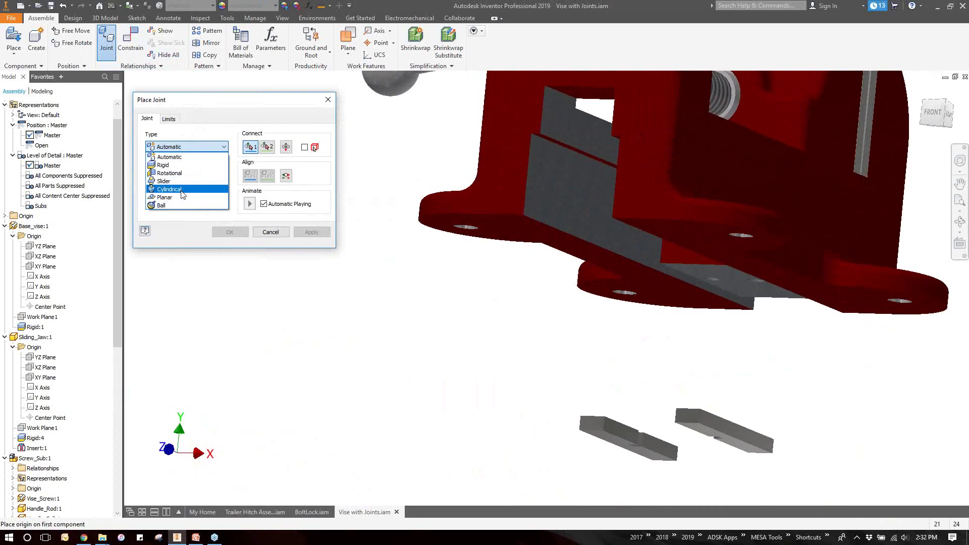
pyautogui.click(172, 197)
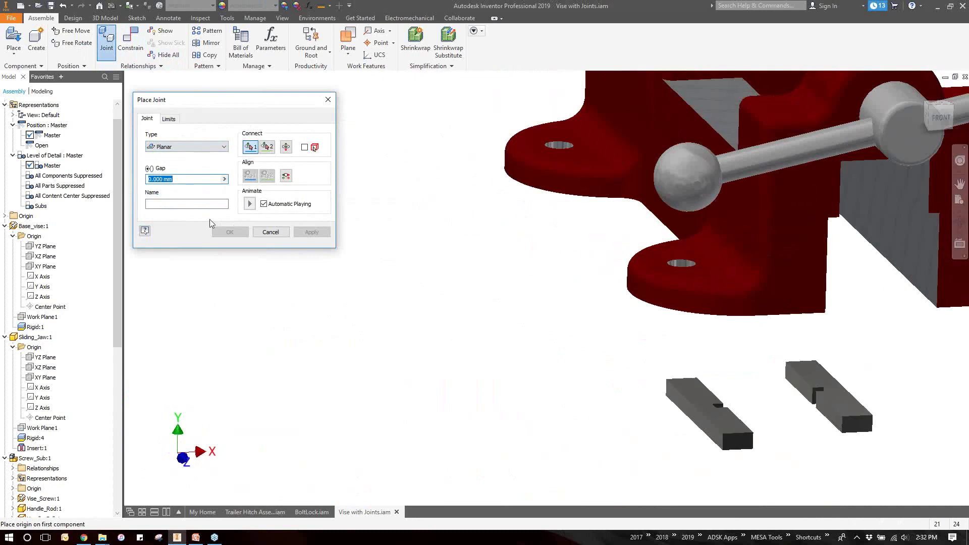
pyautogui.scroll(-6, 691, 403)
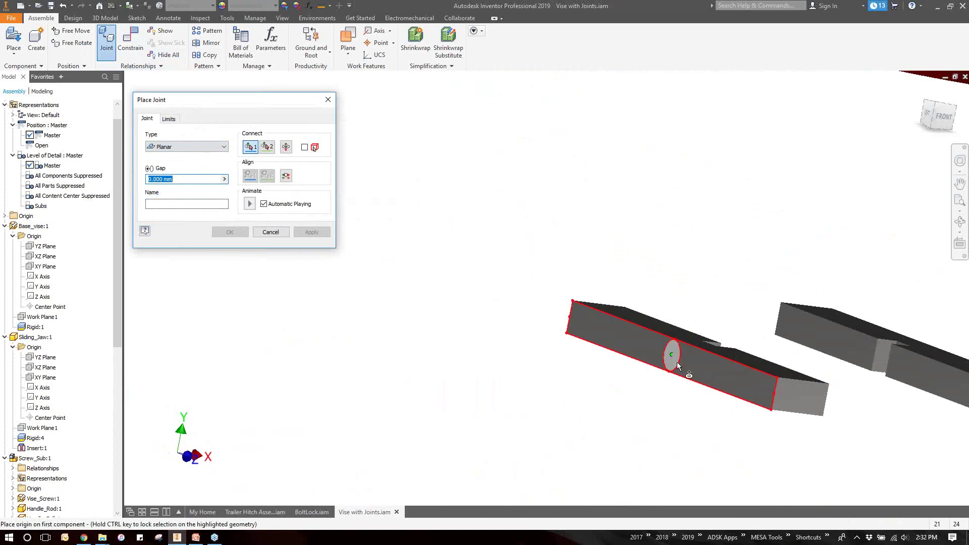
pyautogui.click(677, 362)
# Step: Connect the slide key's joint to the center of the base channel's inner side wall below the groove, and apply it
pyautogui.scroll(5, 677, 362)
pyautogui.scroll(3, 550, 360)
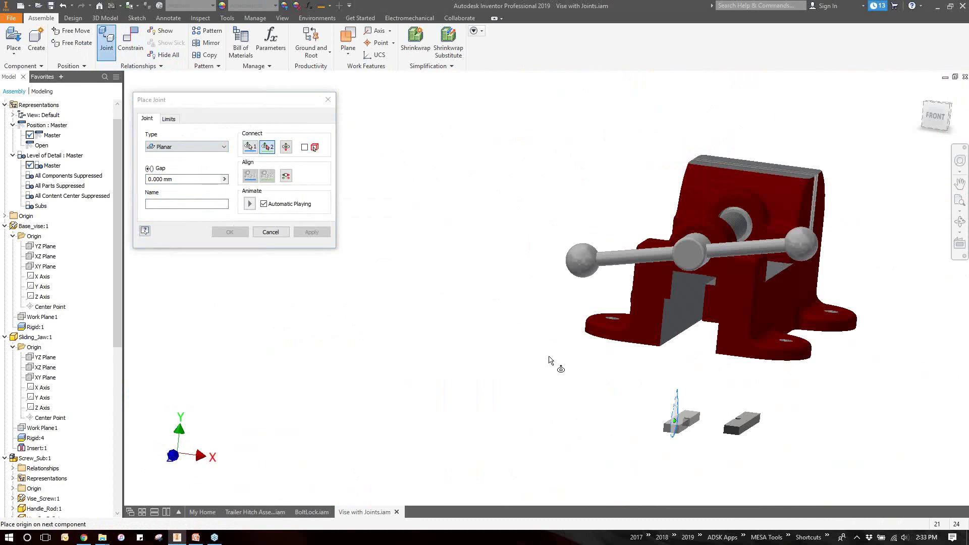
pyautogui.scroll(-8, 550, 360)
pyautogui.scroll(4, 551, 360)
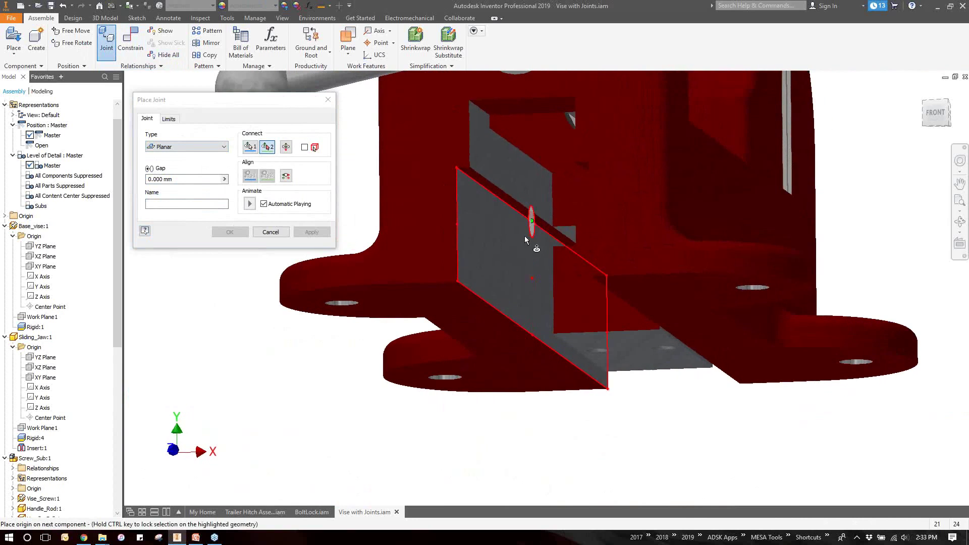
pyautogui.click(527, 266)
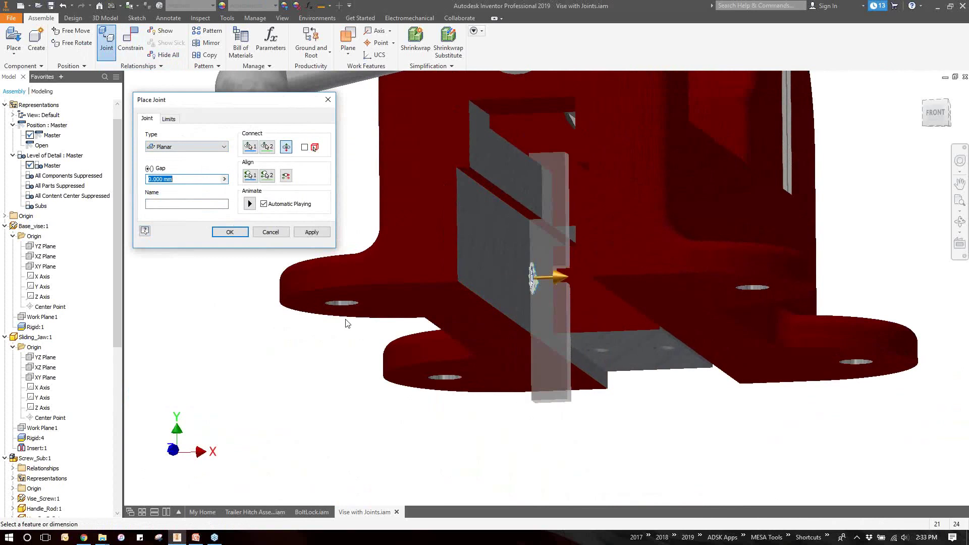
pyautogui.click(312, 232)
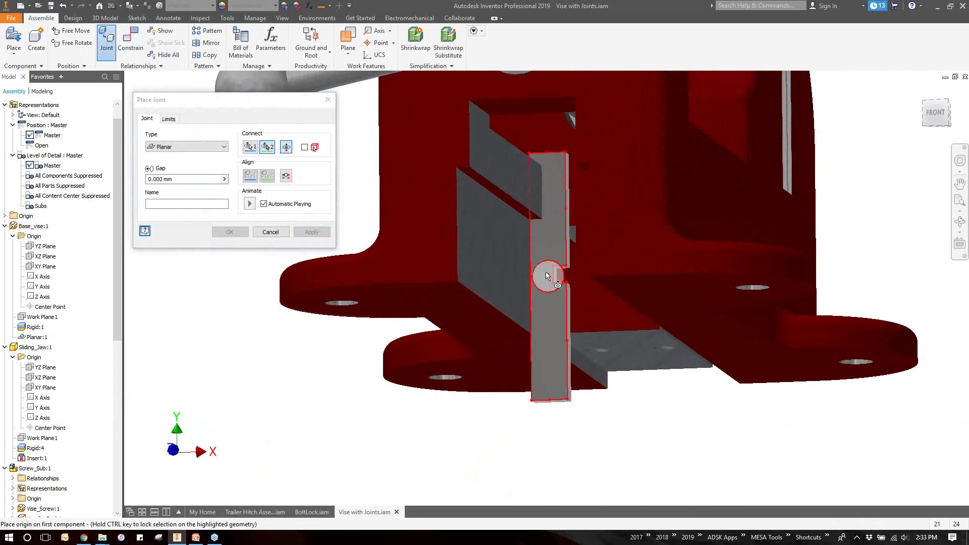
# Step: Join the first slide key's notched broad face to the base groove's horizontal face with a second Planar joint, and slide the key to test it
pyautogui.click(539, 276)
pyautogui.keyDown('shift'); pyautogui.moveTo(540, 272); pyautogui.dragTo(492, 295, button='middle'); pyautogui.keyUp('shift')
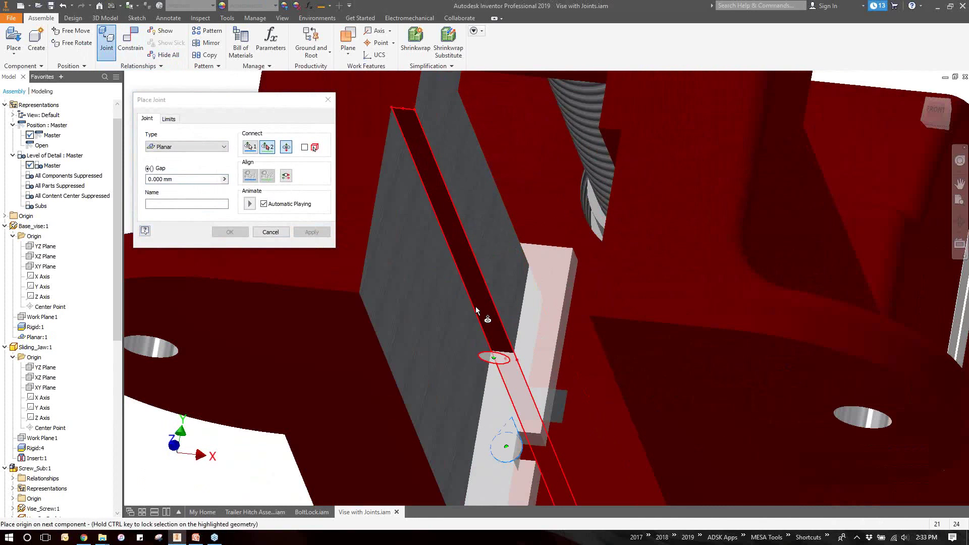
pyautogui.click(500, 338)
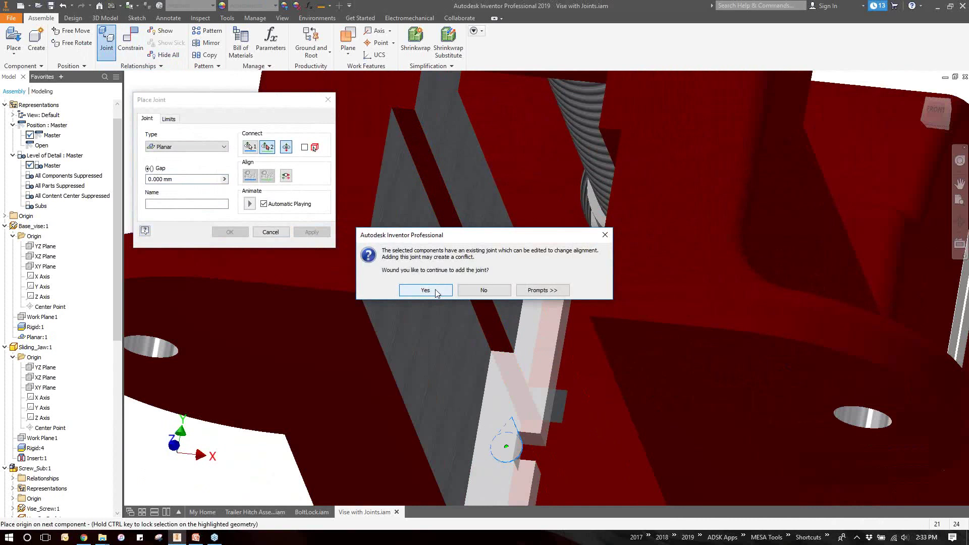
pyautogui.click(426, 290)
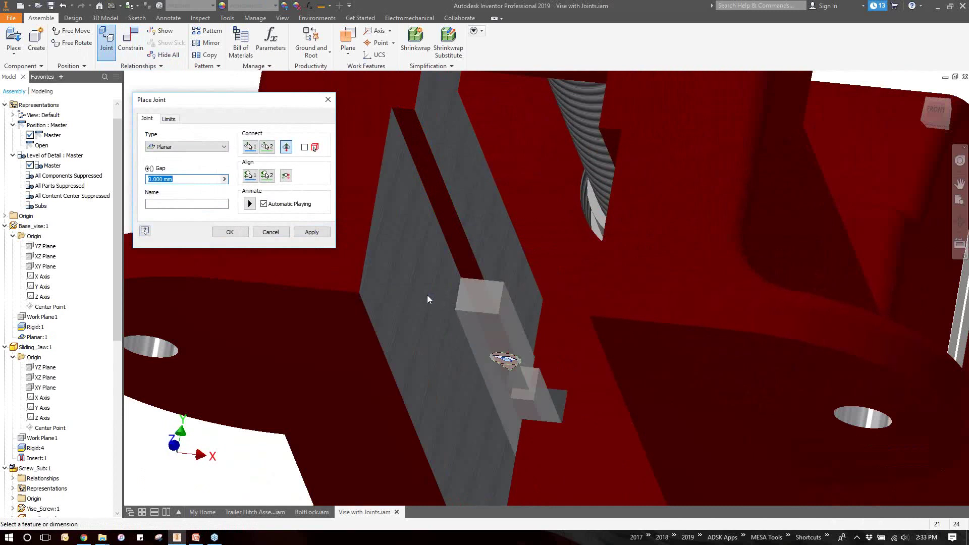
pyautogui.click(237, 234)
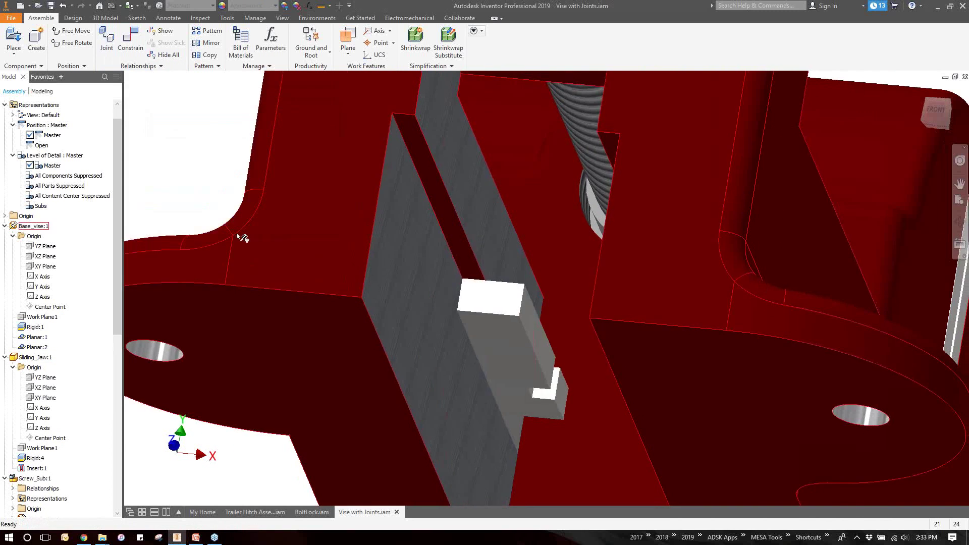
pyautogui.moveTo(583, 219); pyautogui.dragTo(550, 186)
pyautogui.moveTo(545, 226); pyautogui.dragTo(276, 251)
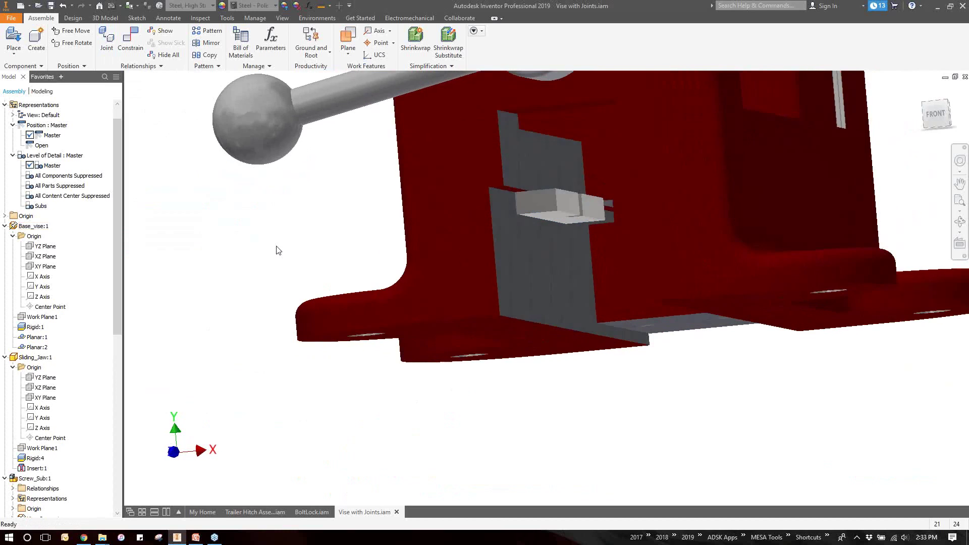
# Step: Add a Planar joint from the other slide key's unnotched side face to the opposite inner side wall of the base channel
pyautogui.click(107, 40)
pyautogui.click(195, 147)
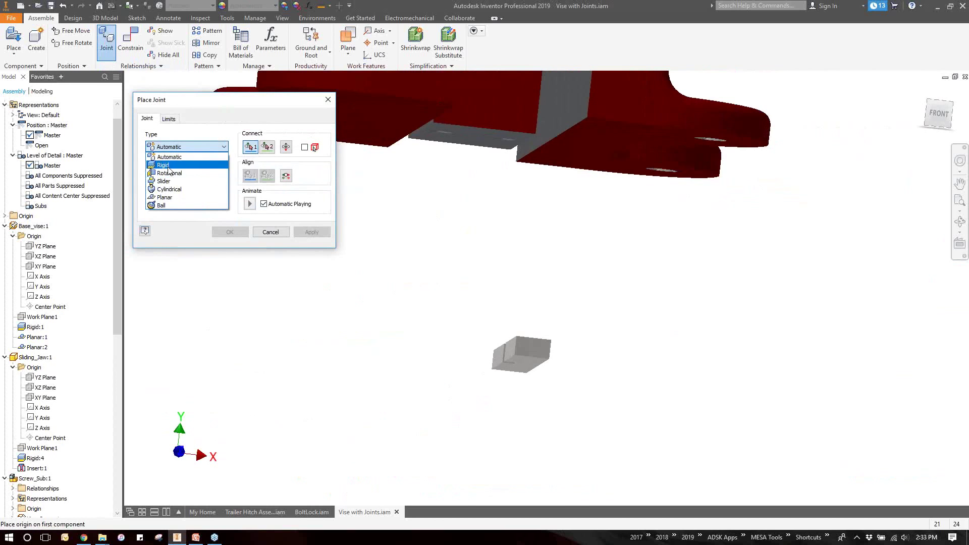
pyautogui.click(175, 197)
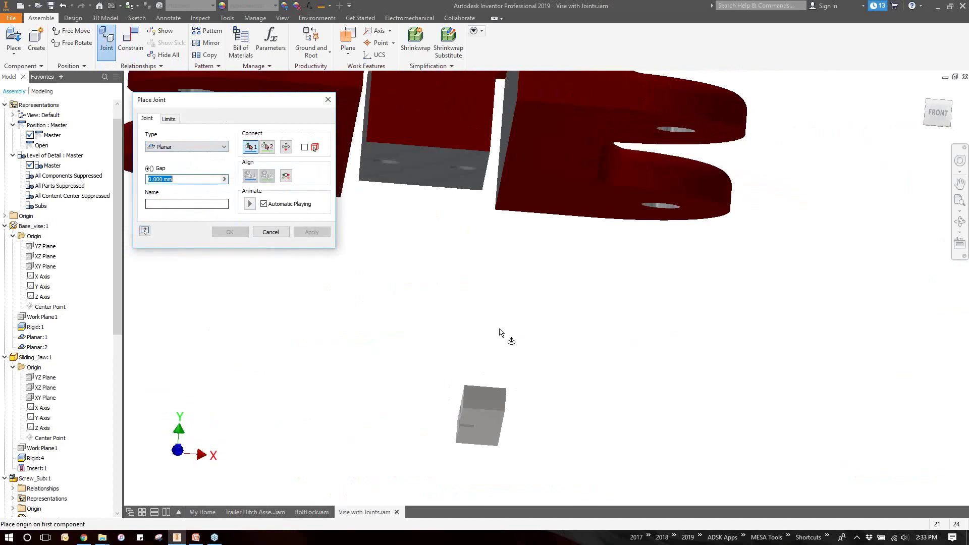
pyautogui.click(425, 422)
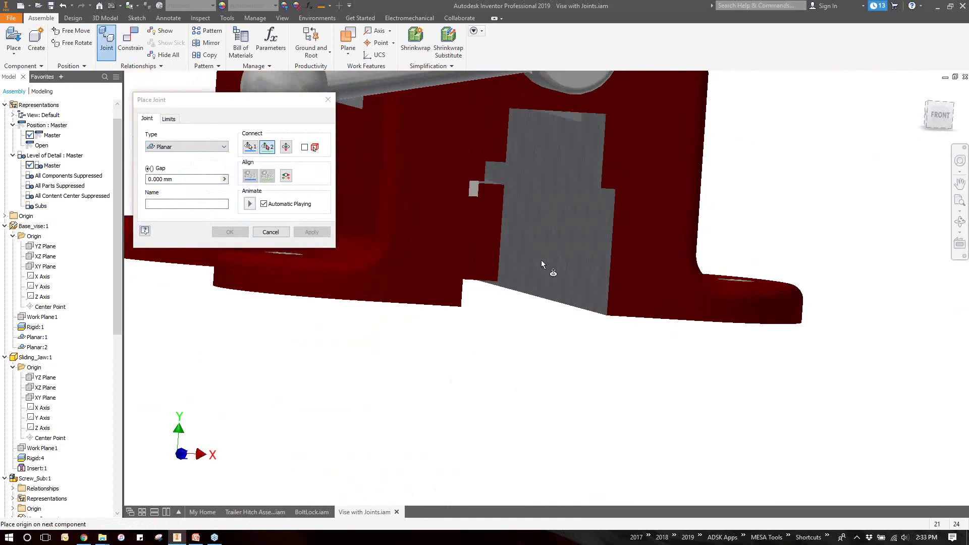
pyautogui.click(556, 234)
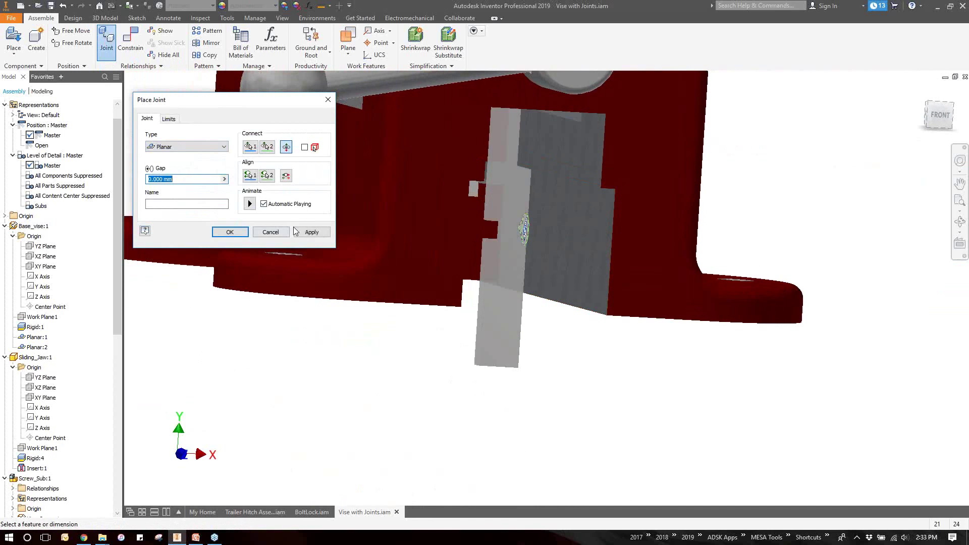
pyautogui.click(312, 232)
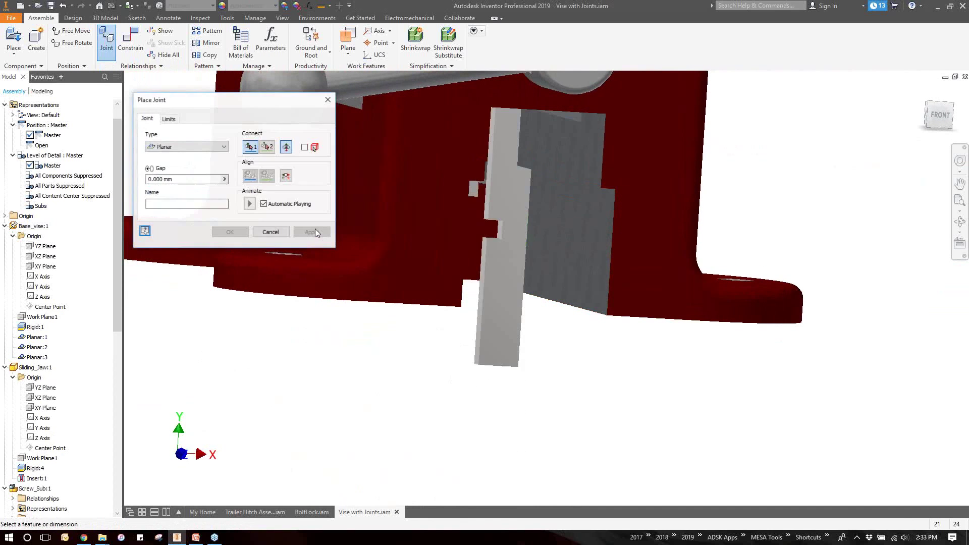
# Step: Join the second key's notched broad face to its groove's horizontal face with a Planar joint, flipping the component and inverting its alignment
pyautogui.click(510, 229)
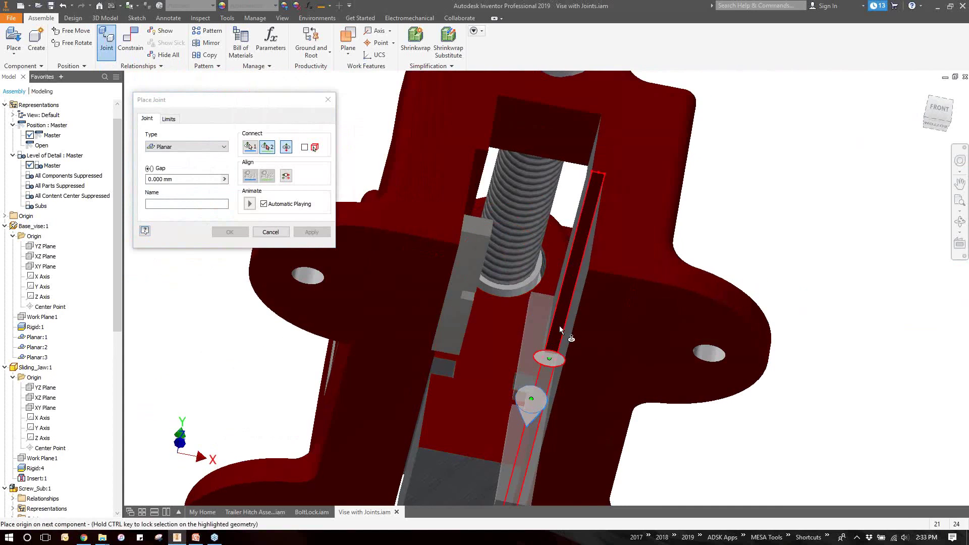
pyautogui.click(560, 325)
pyautogui.click(429, 290)
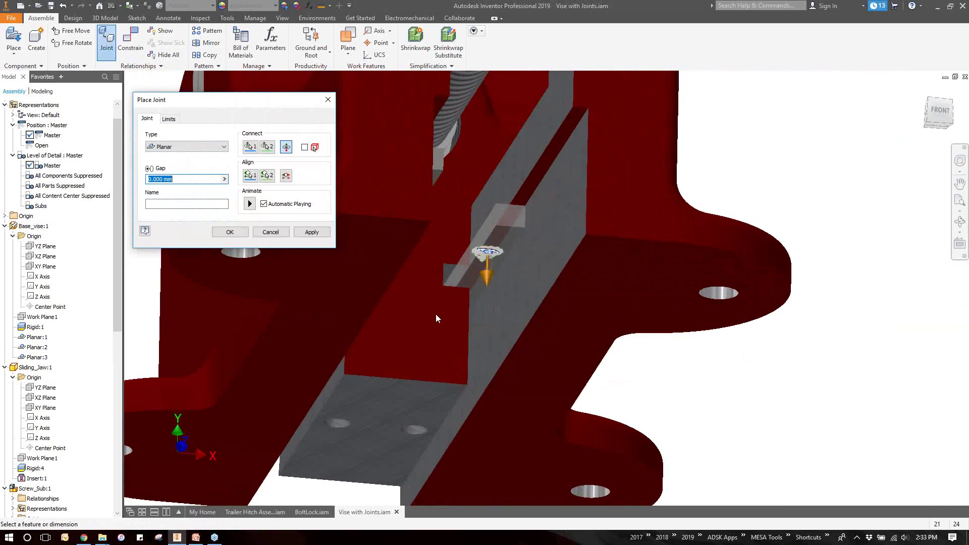
pyautogui.click(286, 147)
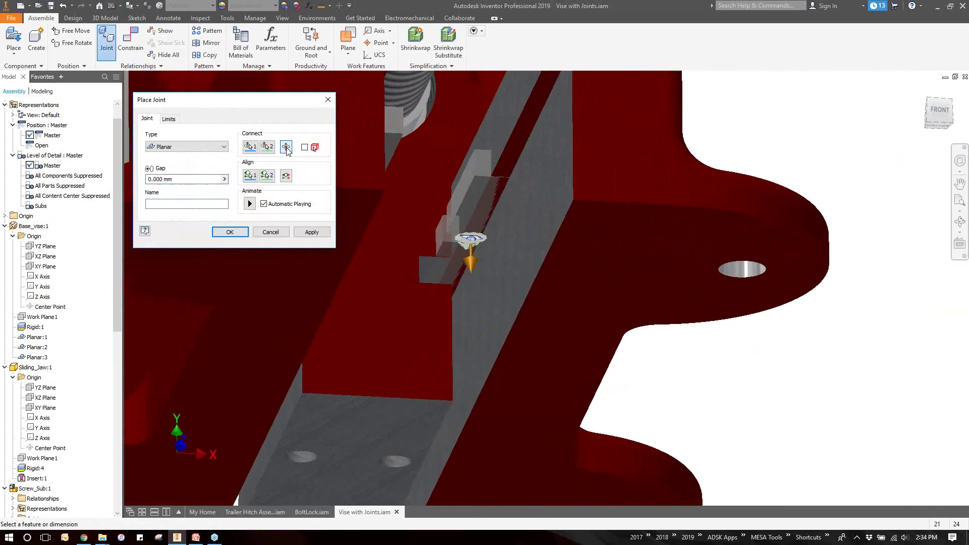
pyautogui.click(286, 176)
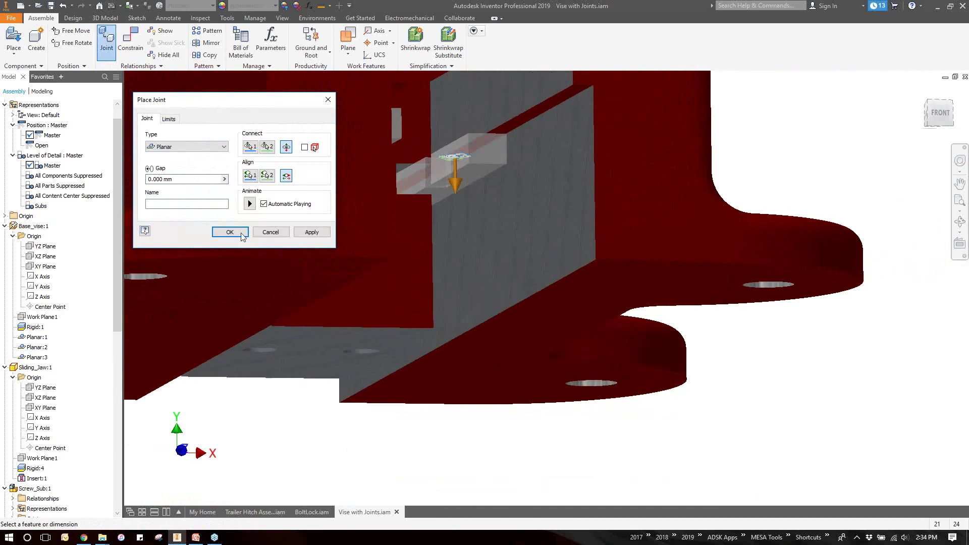
pyautogui.click(229, 232)
# Step: Slide both slide keys along their base grooves to test the planar joints
pyautogui.moveTo(486, 130); pyautogui.dragTo(481, 160)
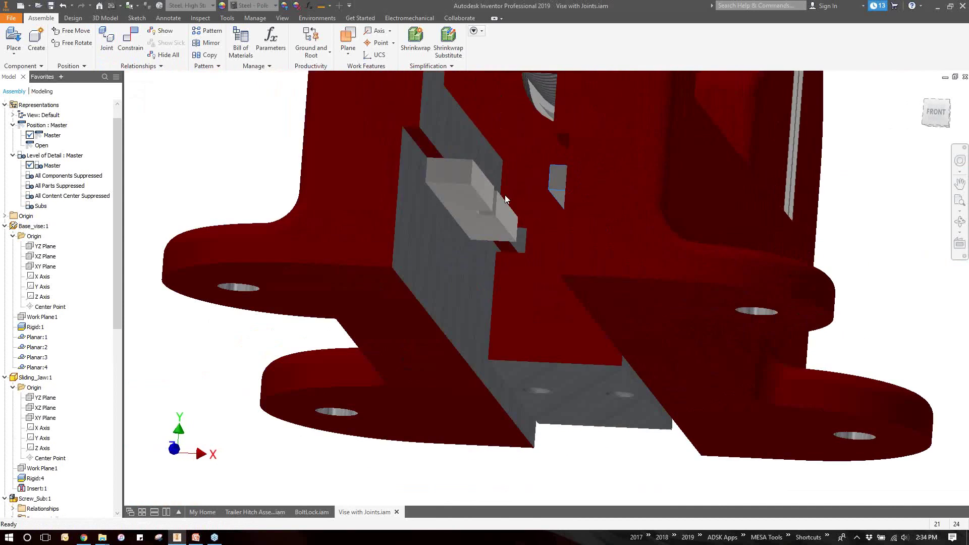
pyautogui.moveTo(454, 216); pyautogui.dragTo(450, 214)
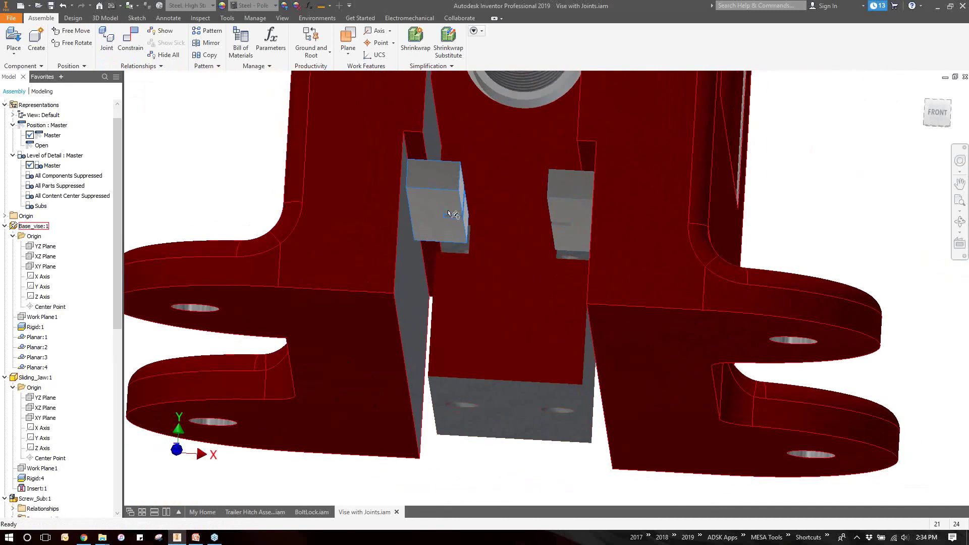
pyautogui.moveTo(572, 215); pyautogui.dragTo(572, 203)
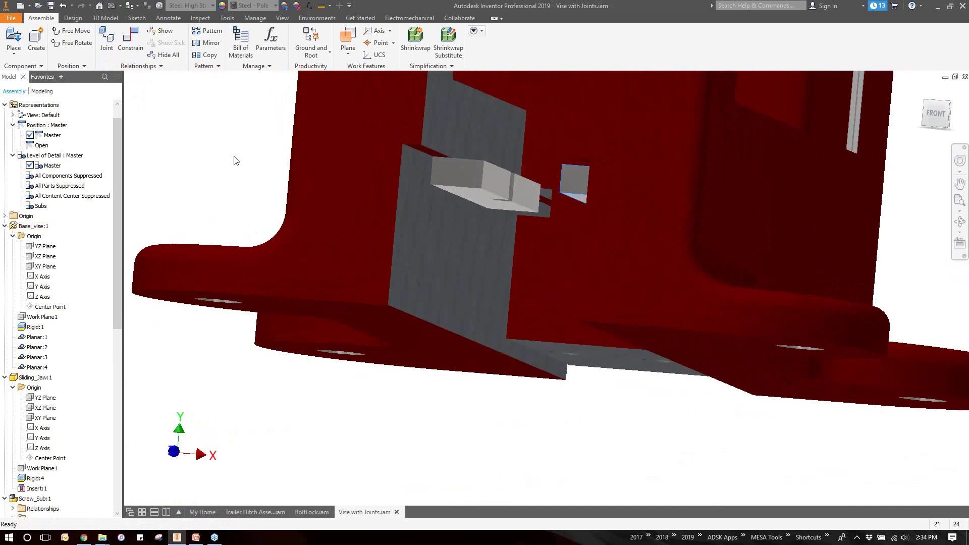
# Step: Apply a Flush constraint with zero offset between the front end faces of the two slide keys
pyautogui.press('c')
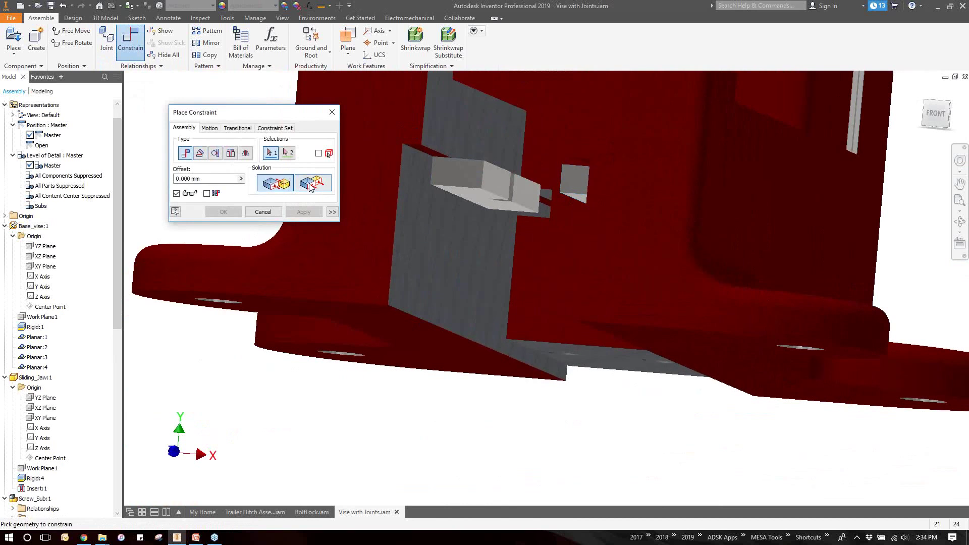
pyautogui.click(468, 161)
pyautogui.press('F5')
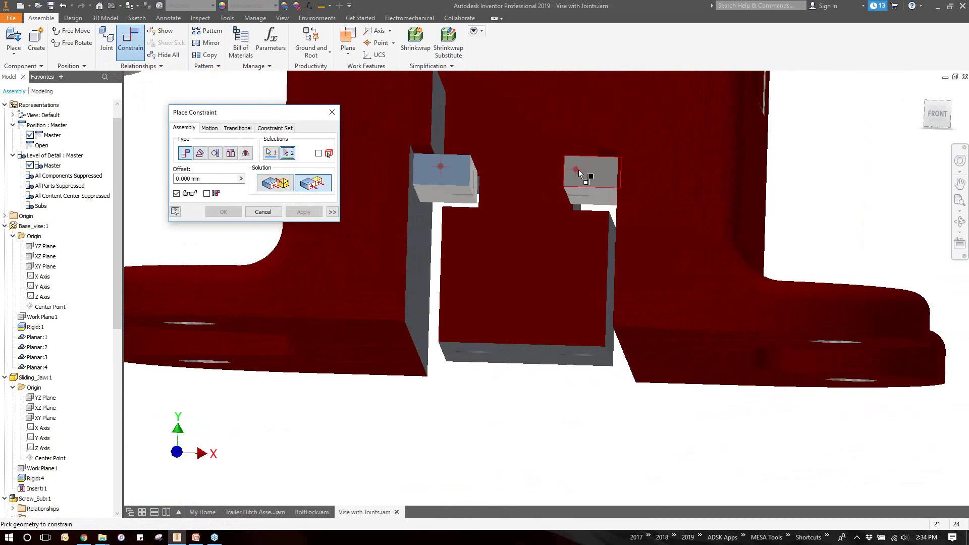
pyautogui.click(578, 169)
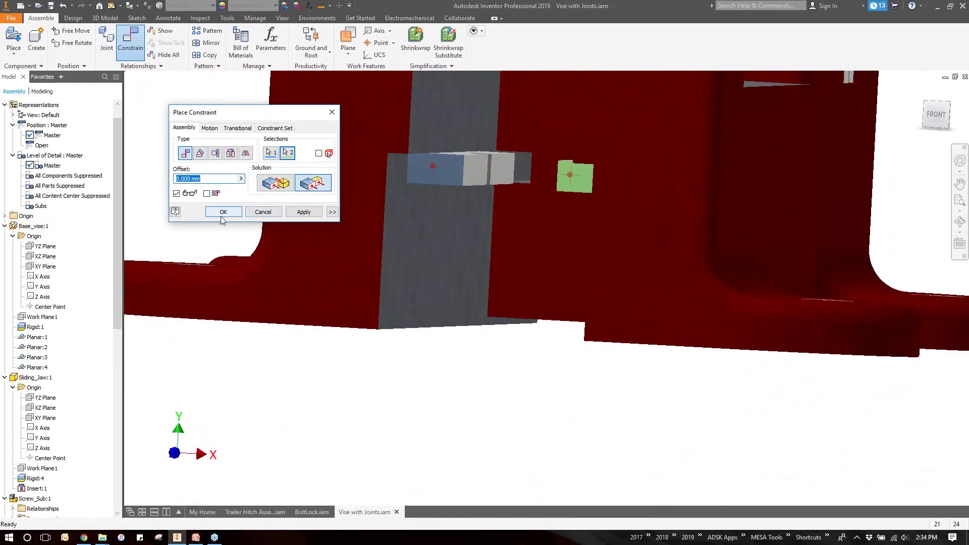
pyautogui.click(303, 212)
pyautogui.press('F5')
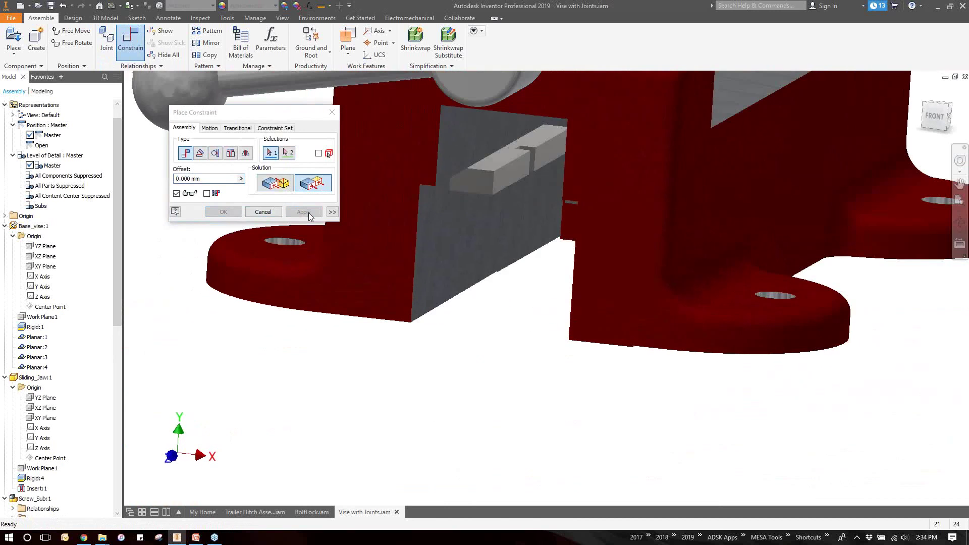
pyautogui.click(263, 212)
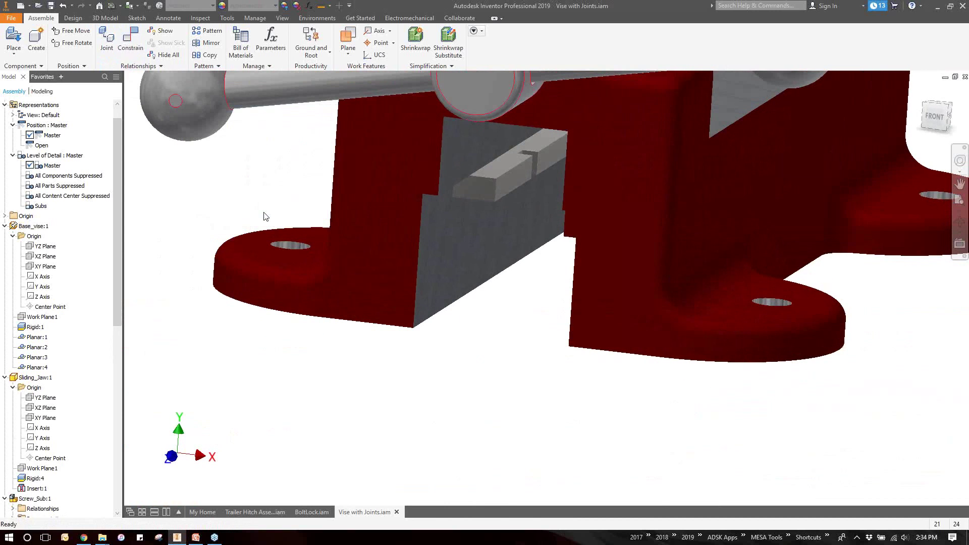
pyautogui.click(114, 42)
pyautogui.moveTo(113, 250); pyautogui.dragTo(136, 453)
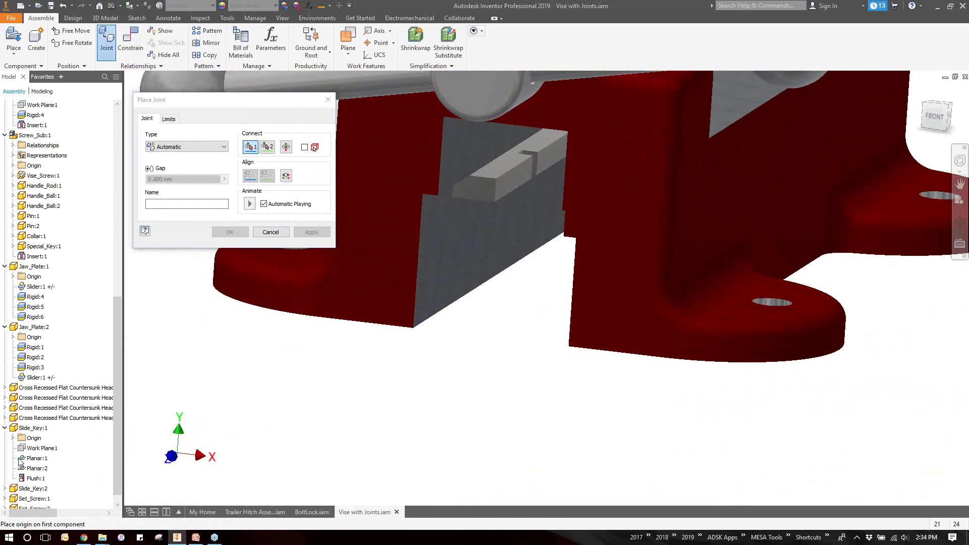
pyautogui.click(13, 439)
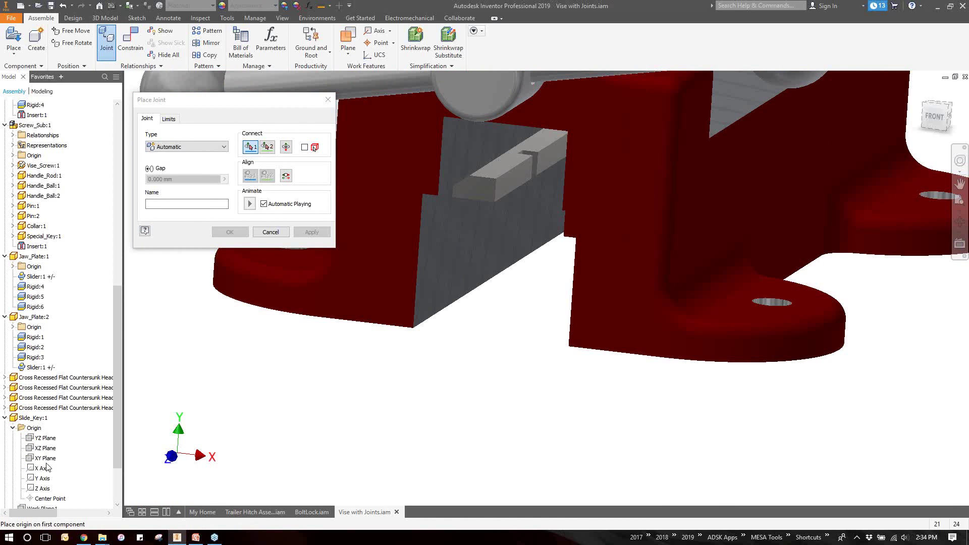
pyautogui.click(209, 147)
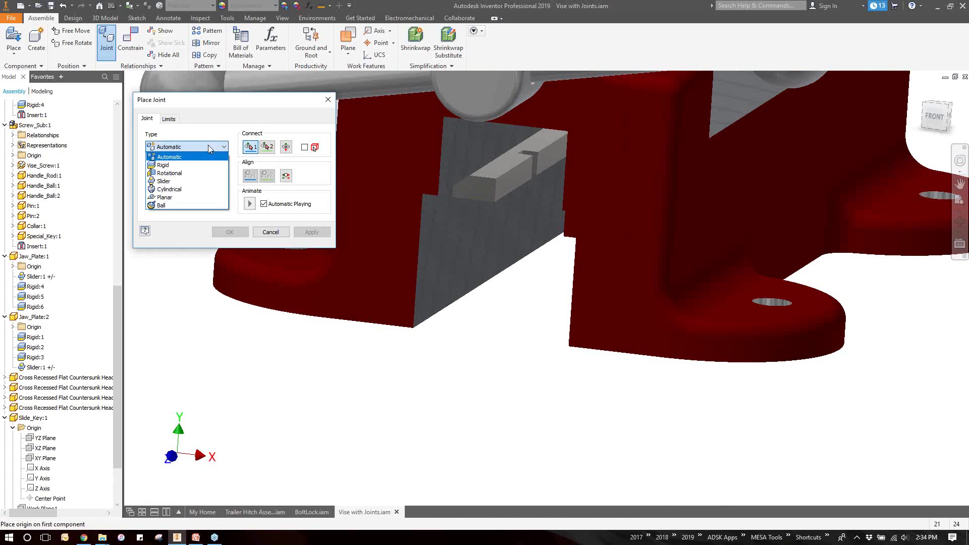
pyautogui.click(167, 197)
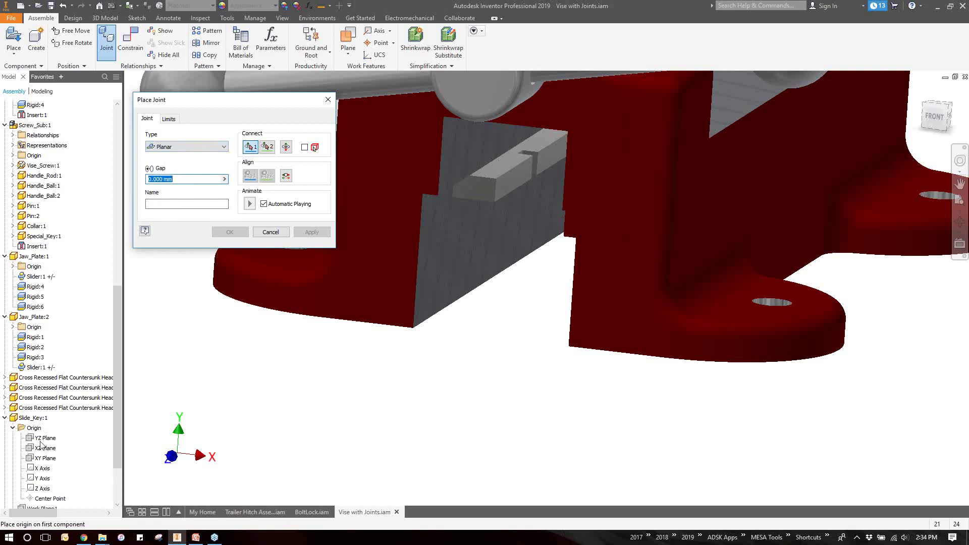
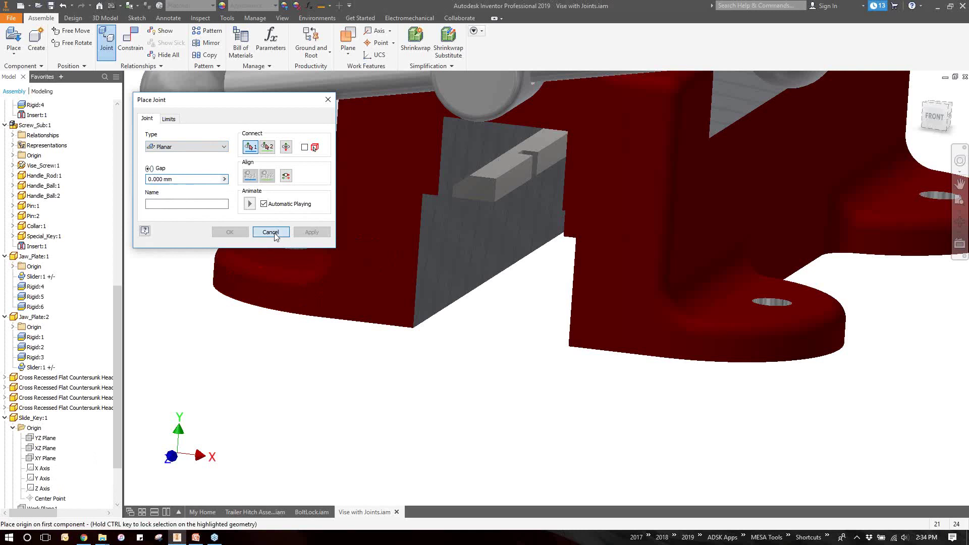
pyautogui.click(271, 233)
# Step: Slide the key along its groove and inspect the sliding jaw's side notches and underside from below
pyautogui.click(552, 157)
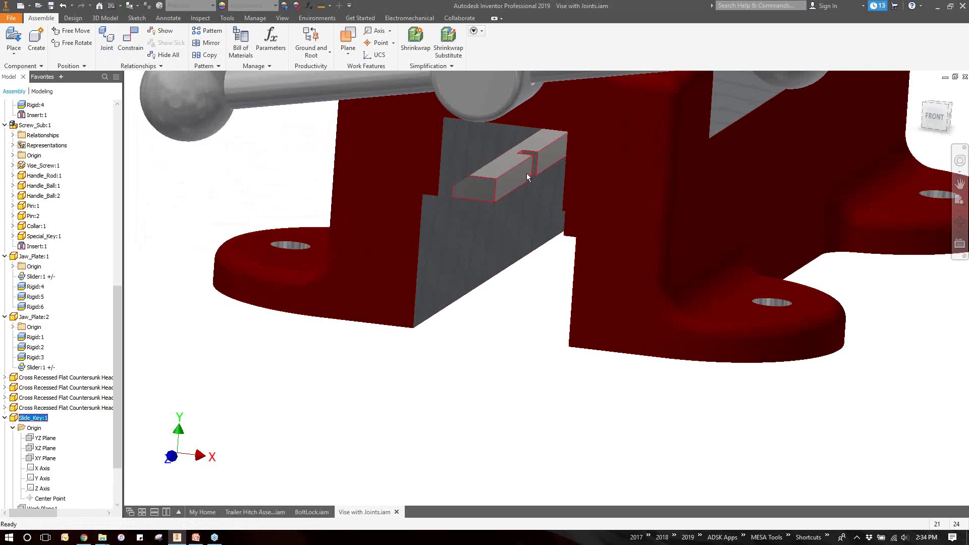
pyautogui.scroll(-3, 526, 174)
pyautogui.moveTo(531, 176); pyautogui.dragTo(459, 238)
pyautogui.scroll(6, 497, 230)
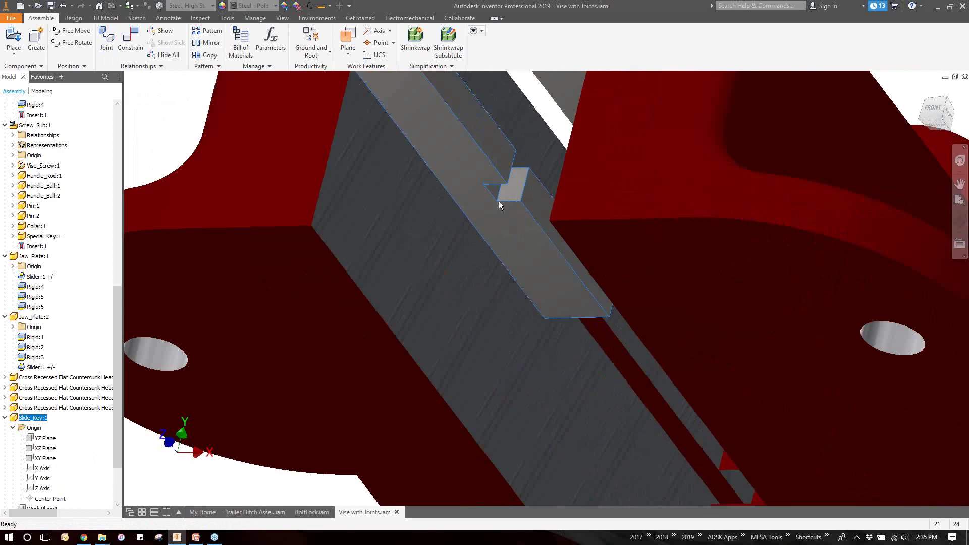
pyautogui.scroll(5, 498, 205)
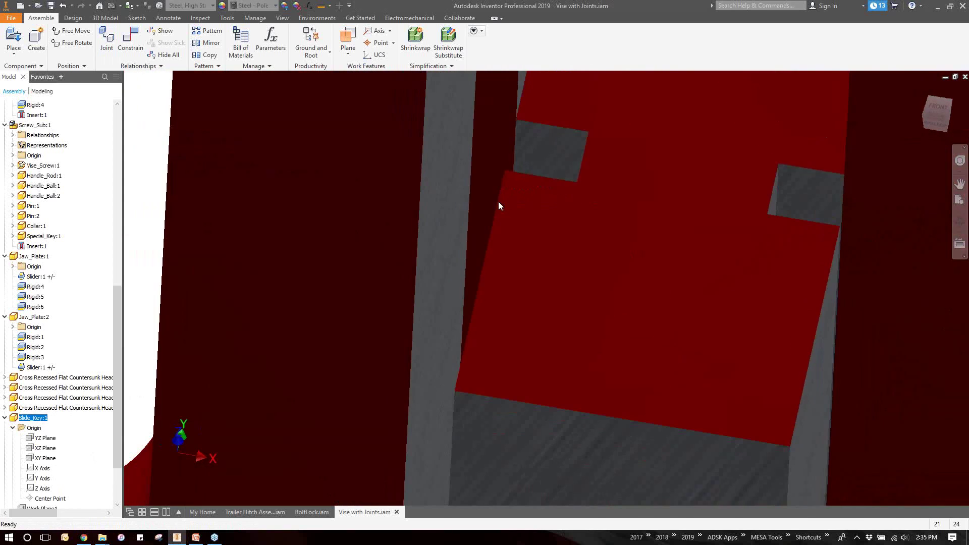
pyautogui.scroll(-1, 498, 204)
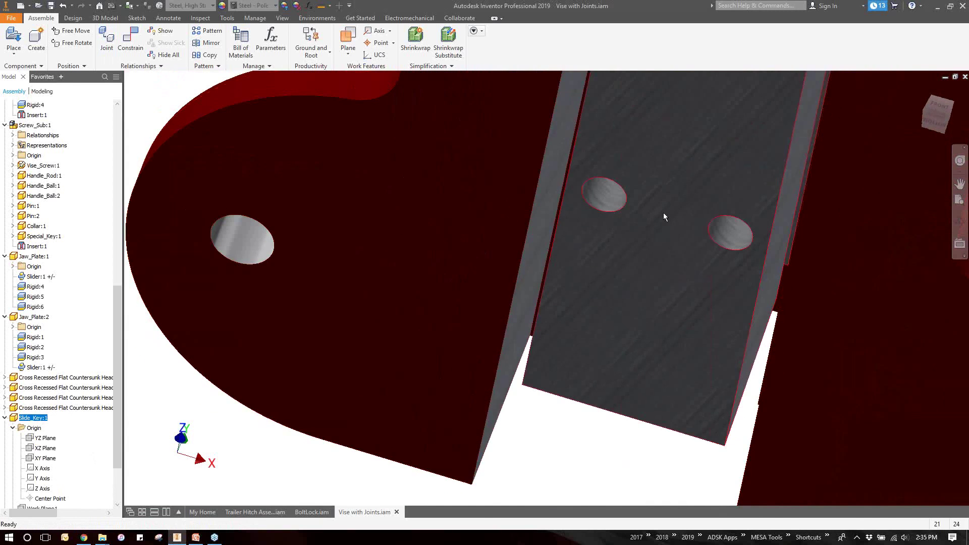
pyautogui.scroll(-1, 650, 254)
pyautogui.keyDown('shift'); pyautogui.moveTo(650, 254); pyautogui.dragTo(535, 372, button='middle'); pyautogui.keyUp('shift')
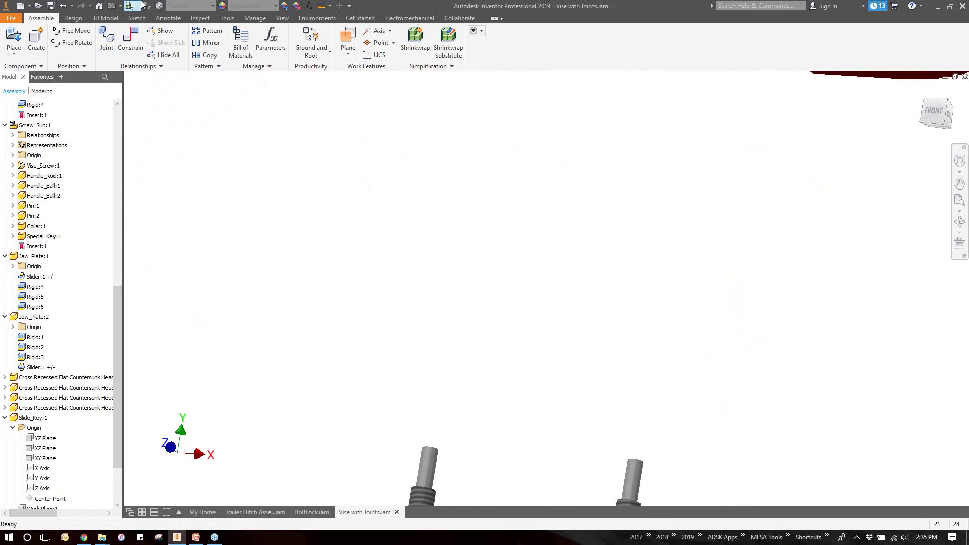
# Step: Apply a Mate constraint with zero offset between Slide_Key:1's Work Plane1 and the axis of a hole in the sliding jaw's underside
pyautogui.click(130, 43)
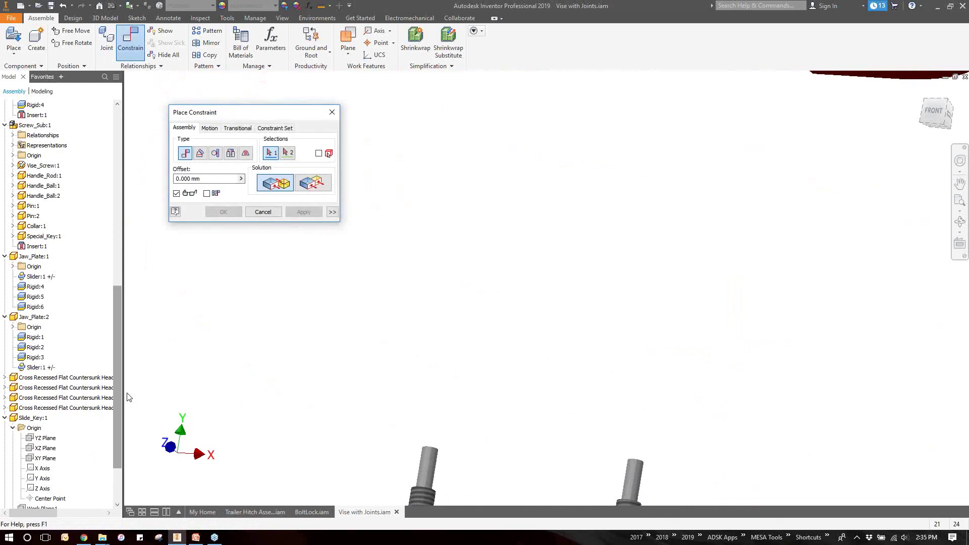
pyautogui.moveTo(115, 404); pyautogui.dragTo(116, 444)
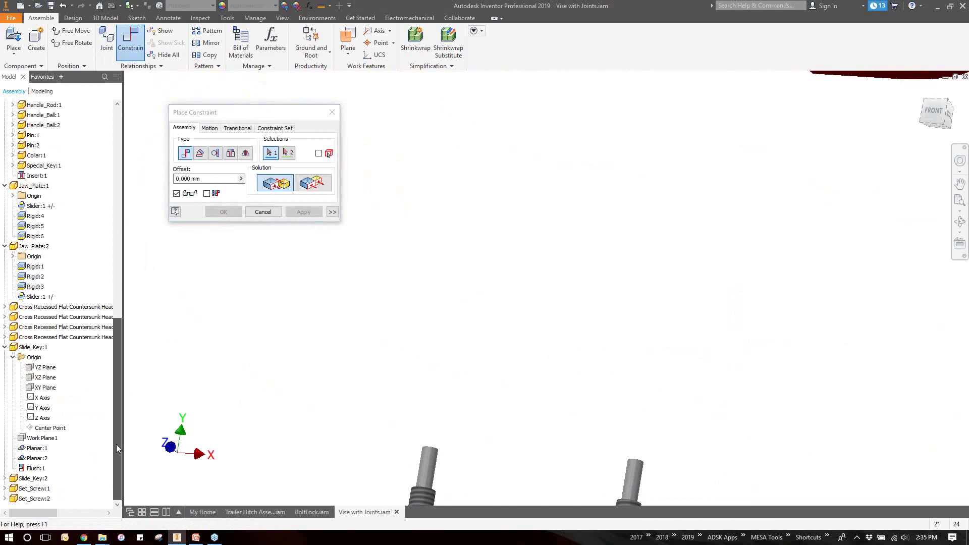
pyautogui.click(42, 441)
pyautogui.scroll(3, 353, 403)
pyautogui.scroll(-4, 357, 402)
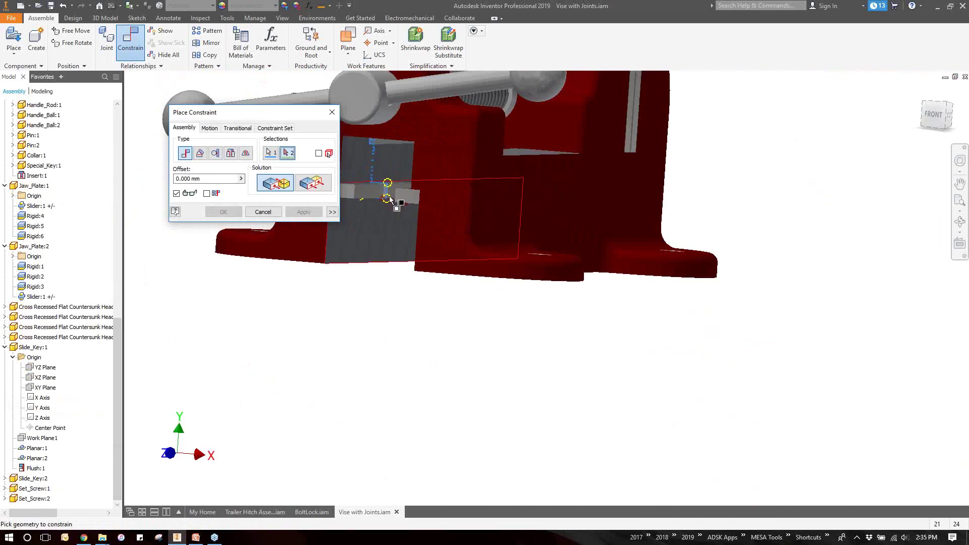
pyautogui.scroll(-8, 390, 197)
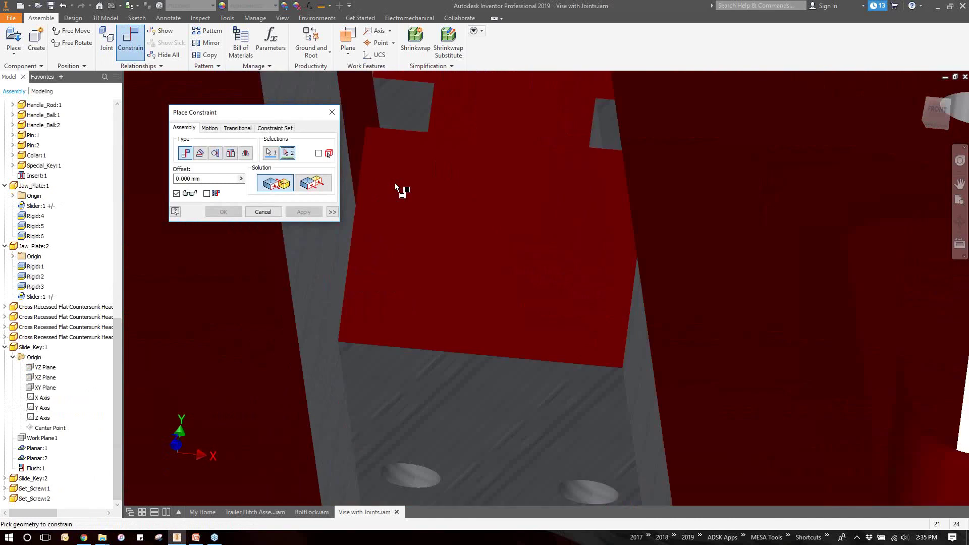
pyautogui.scroll(-3, 395, 183)
pyautogui.click(443, 298)
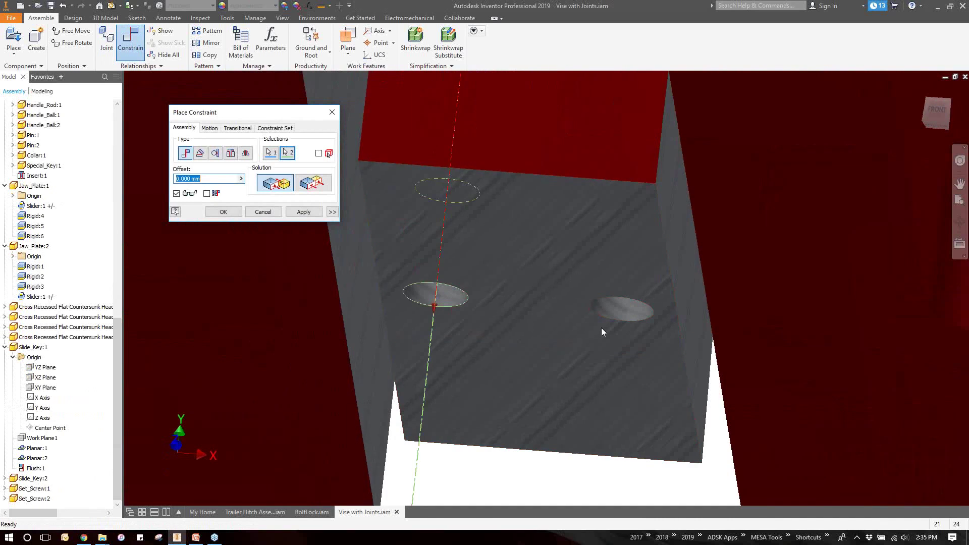
pyautogui.scroll(6, 508, 301)
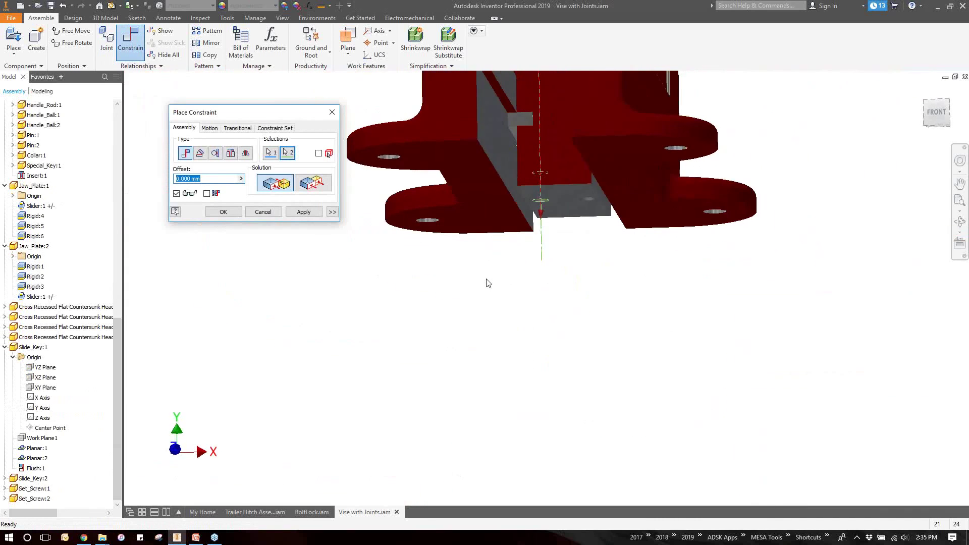
pyautogui.click(304, 212)
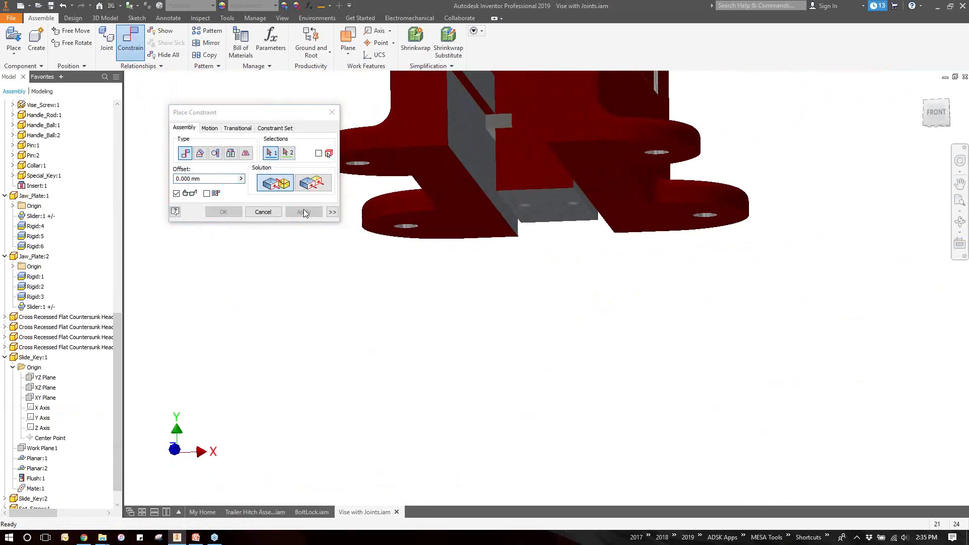
pyautogui.click(263, 211)
# Step: Fix the first set screw with a zero-gap Rigid joint from the top of its threaded section to a hole in the jaw's underside
pyautogui.click(107, 43)
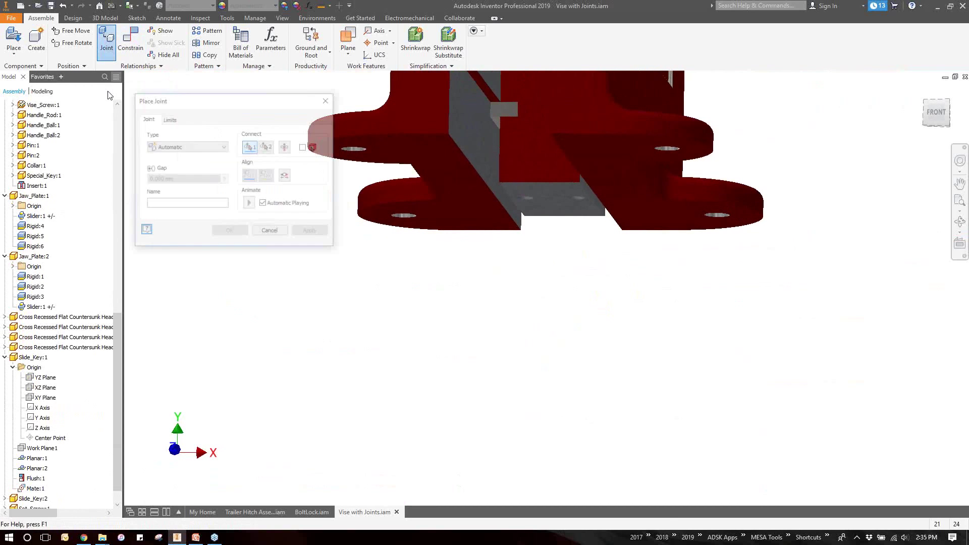
pyautogui.click(187, 146)
pyautogui.click(167, 158)
pyautogui.scroll(-5, 385, 270)
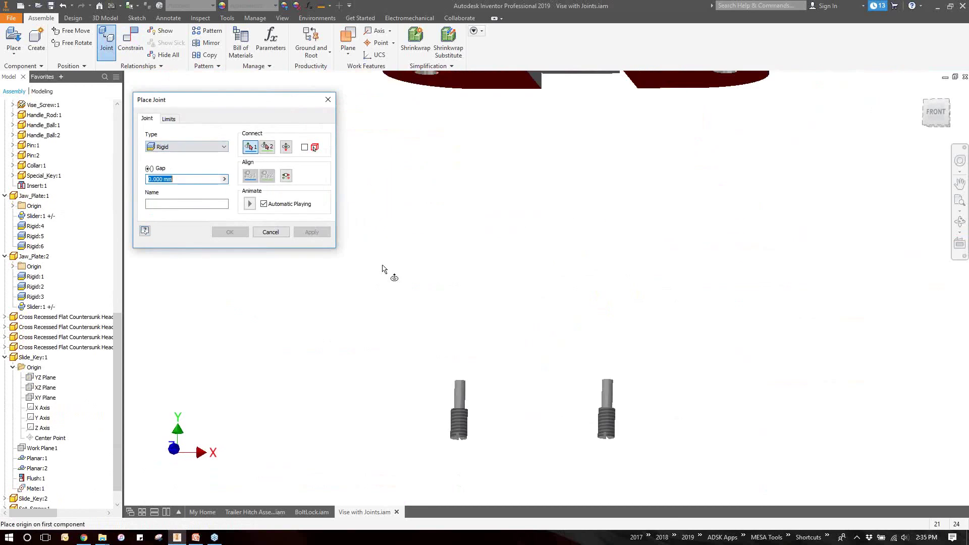
pyautogui.click(472, 260)
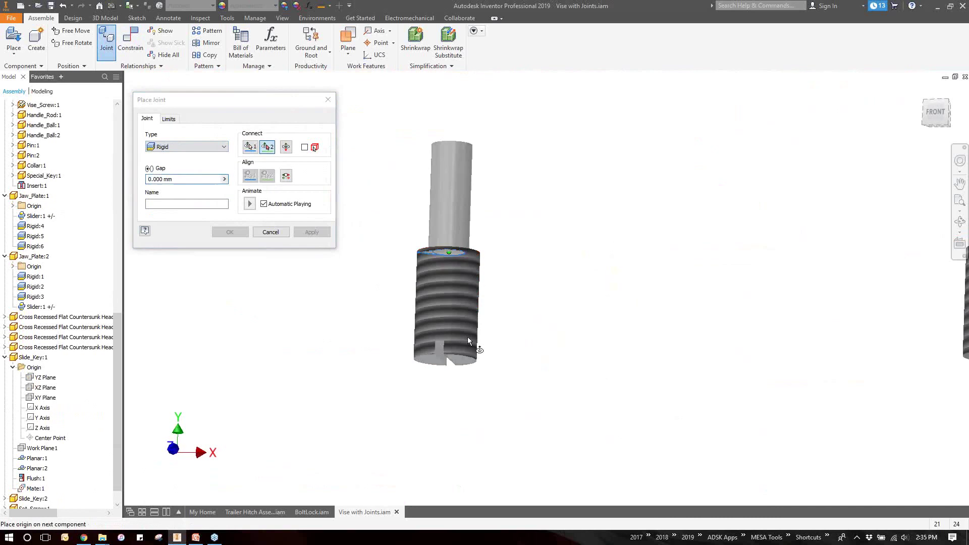
pyautogui.scroll(5, 467, 337)
pyautogui.keyDown('shift'); pyautogui.moveTo(511, 230); pyautogui.dragTo(507, 250, button='middle'); pyautogui.keyUp('shift')
pyautogui.scroll(-10, 507, 250)
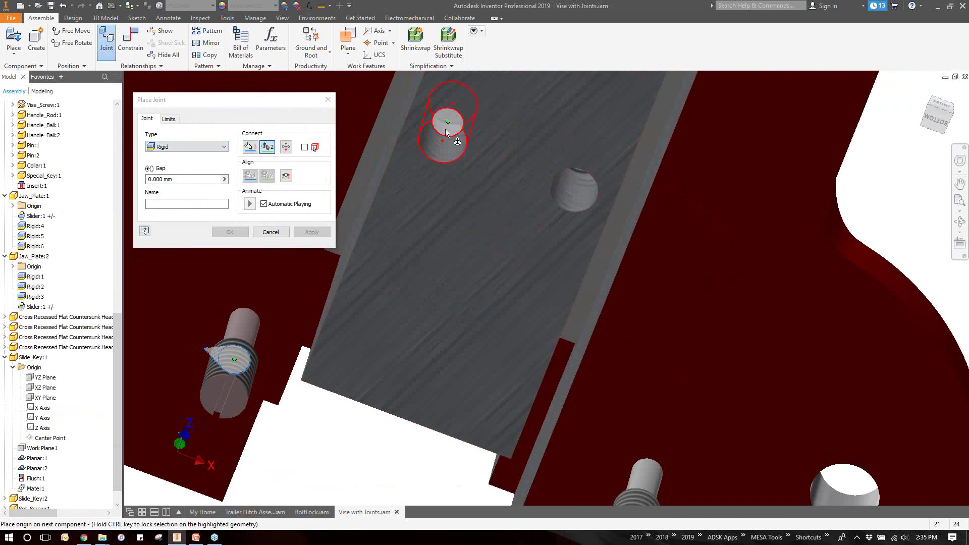
pyautogui.keyDown('shift'); pyautogui.moveTo(446, 132); pyautogui.dragTo(495, 442, button='middle'); pyautogui.keyUp('shift')
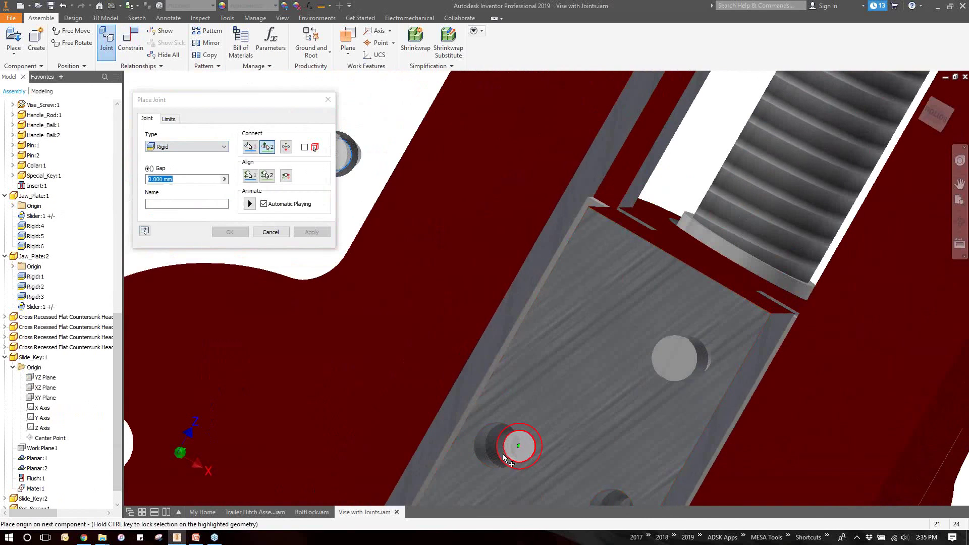
pyautogui.click(504, 457)
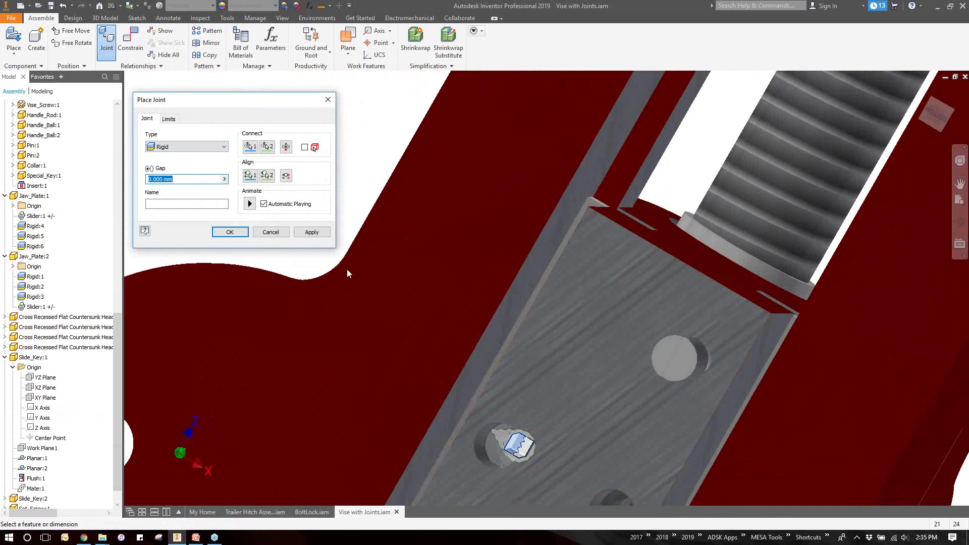
pyautogui.click(312, 233)
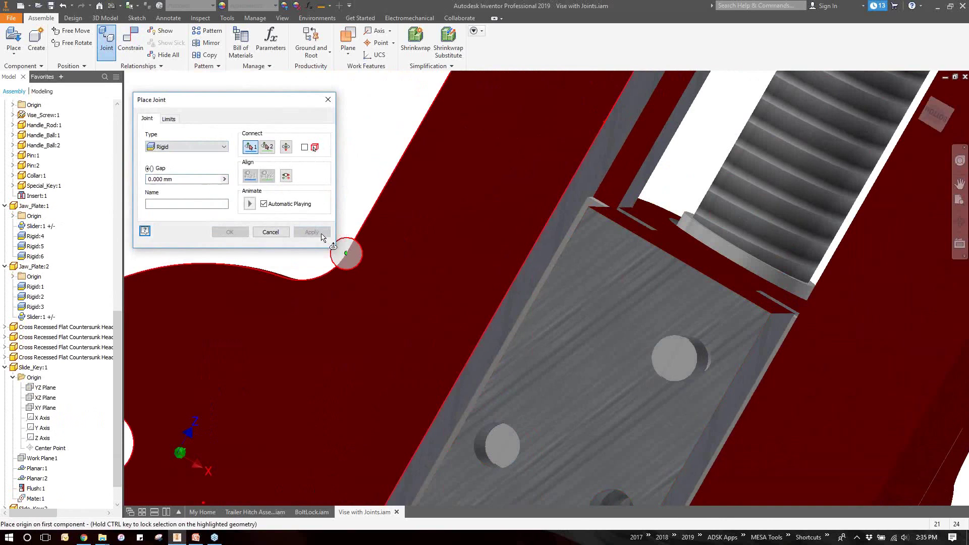
# Step: Fix the second set screw inside the remaining open hole in the sliding jaw's underside with a zero-gap Rigid joint
pyautogui.scroll(-5, 359, 223)
pyautogui.scroll(5, 386, 262)
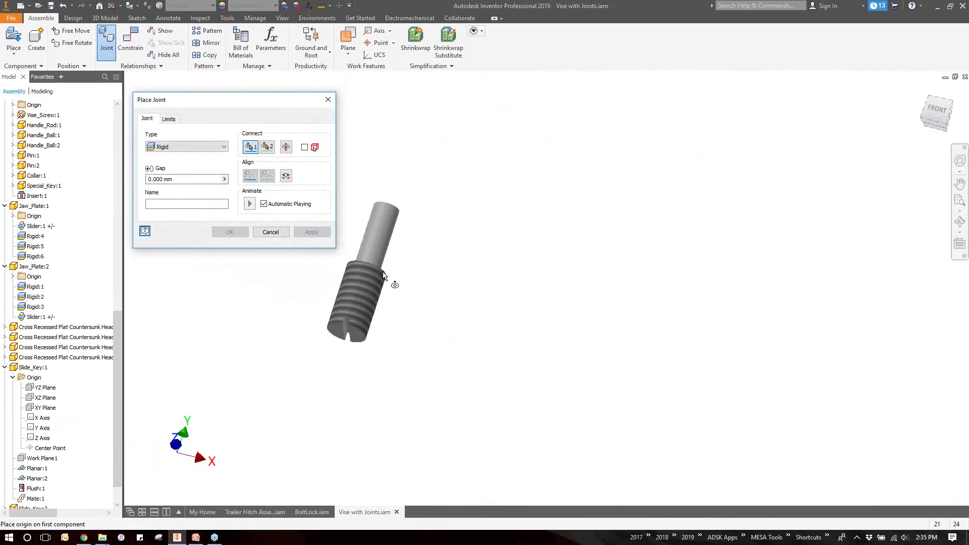
pyautogui.click(385, 275)
pyautogui.scroll(-4, 404, 303)
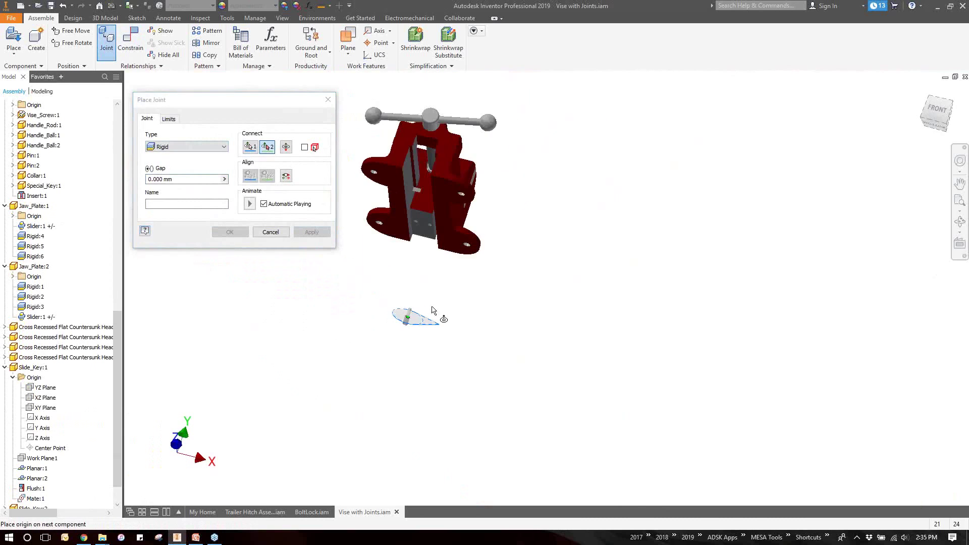
pyautogui.keyDown('shift'); pyautogui.moveTo(428, 271); pyautogui.dragTo(482, 201, button='middle'); pyautogui.keyUp('shift')
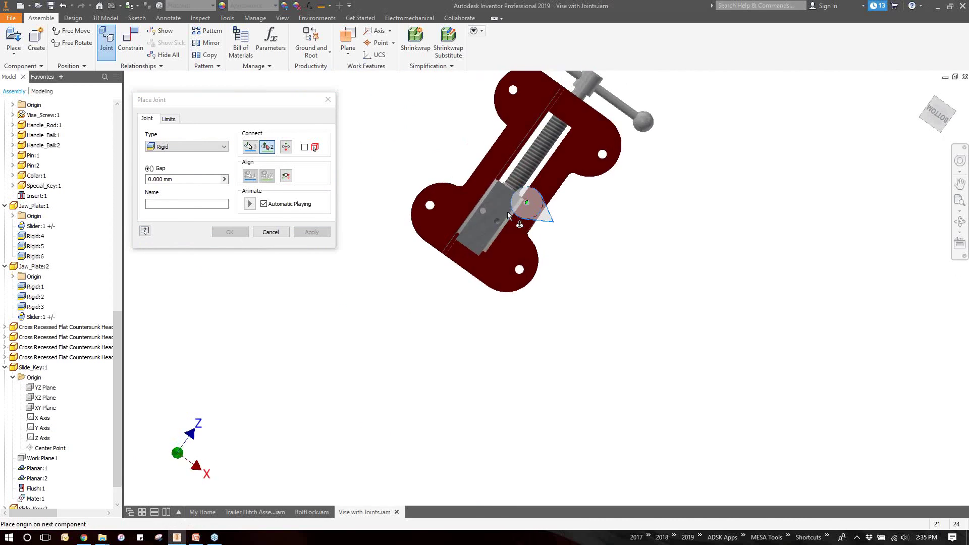
pyautogui.scroll(6, 489, 218)
pyautogui.scroll(-4, 526, 253)
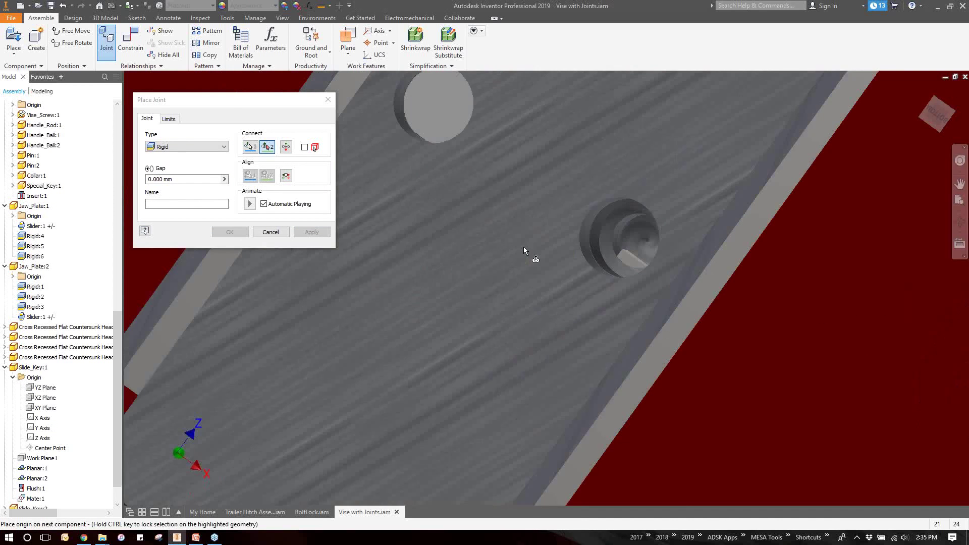
pyautogui.keyDown('shift'); pyautogui.moveTo(526, 252); pyautogui.dragTo(596, 292, button='middle'); pyautogui.keyUp('shift')
pyautogui.scroll(4, 714, 249)
pyautogui.click(721, 254)
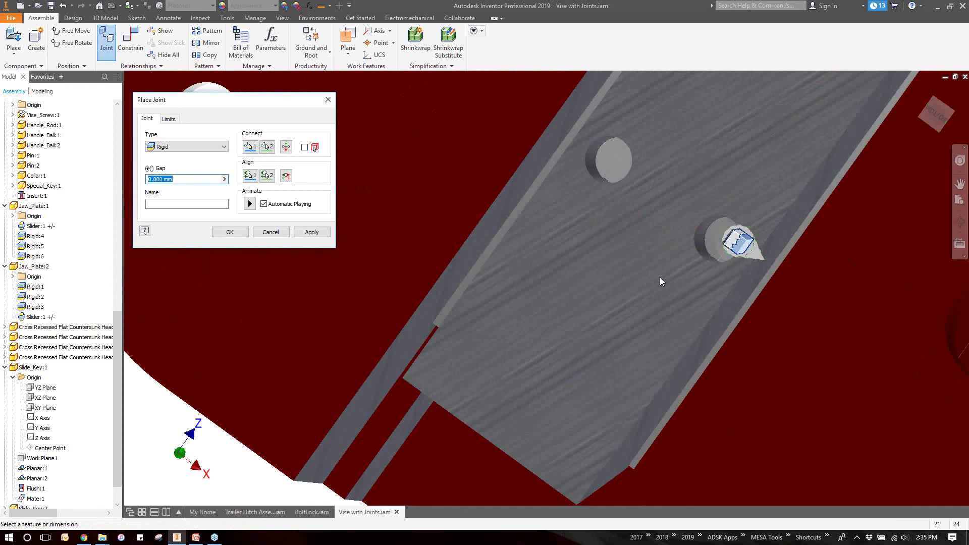
pyautogui.scroll(-4, 584, 274)
pyautogui.press('F6')
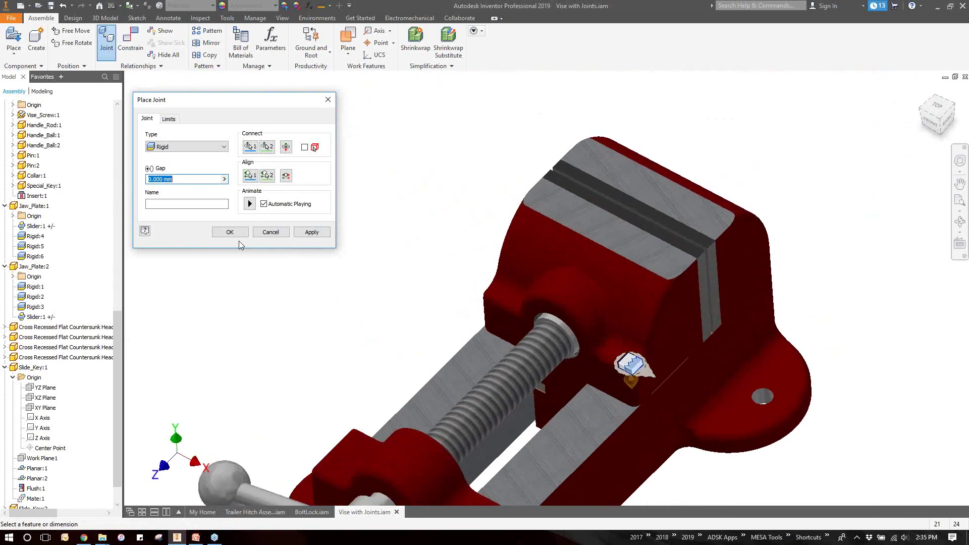
pyautogui.click(229, 232)
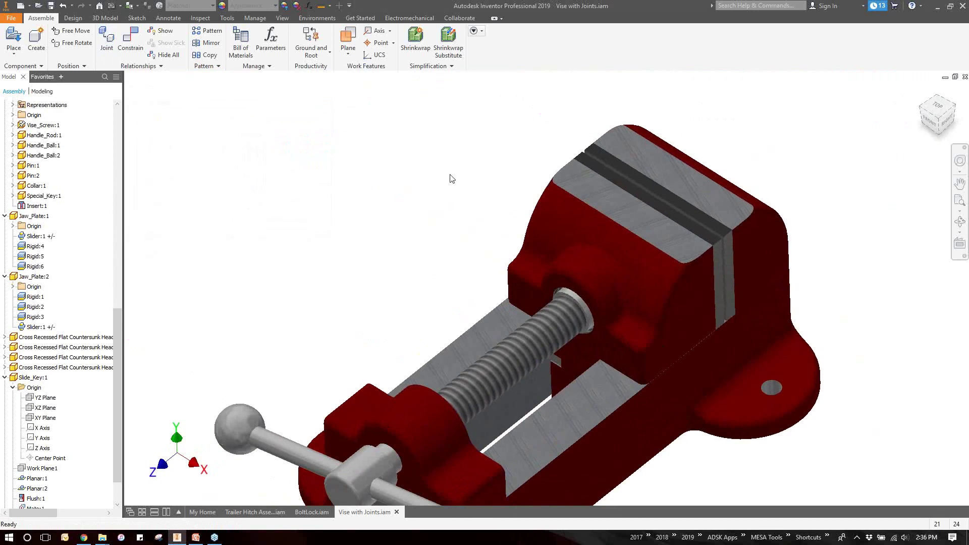
# Step: Slide the jaw back and forth along the base to test the motion of the assembled vise
pyautogui.press('F6')
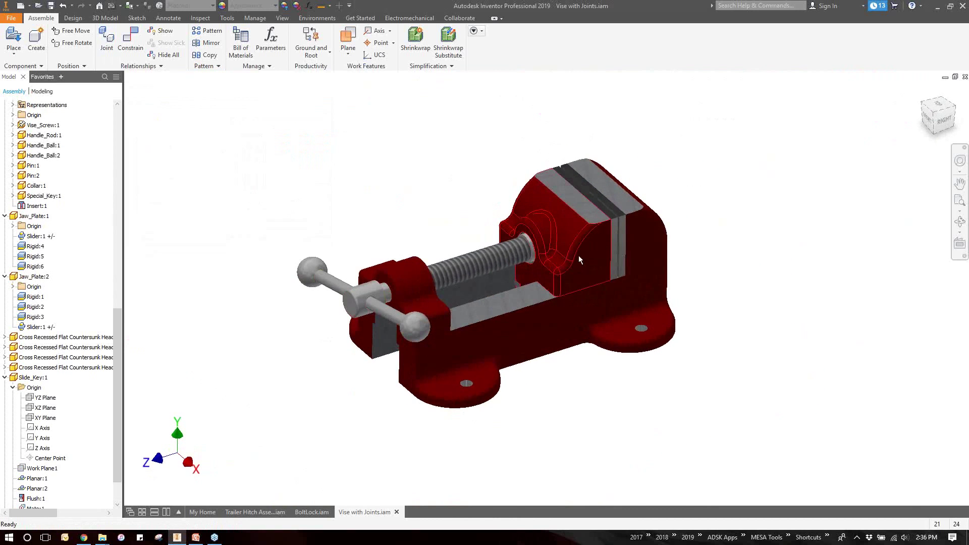
pyautogui.moveTo(578, 255); pyautogui.dragTo(503, 278)
pyautogui.moveTo(587, 256); pyautogui.dragTo(512, 265)
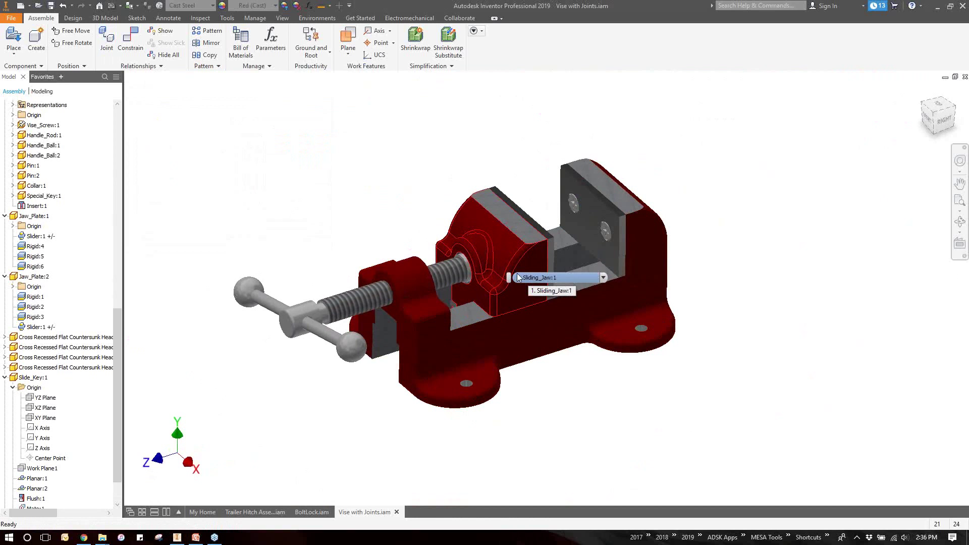
pyautogui.moveTo(510, 261)
pyautogui.mouseDown()
pyautogui.moveTo(602, 222)
pyautogui.moveTo(521, 269)
pyautogui.moveTo(585, 255)
pyautogui.moveTo(458, 307)
pyautogui.moveTo(587, 256)
pyautogui.moveTo(454, 309)
pyautogui.moveTo(550, 267)
pyautogui.moveTo(504, 280)
pyautogui.moveTo(507, 272)
pyautogui.mouseUp()
pyautogui.click(415, 152)
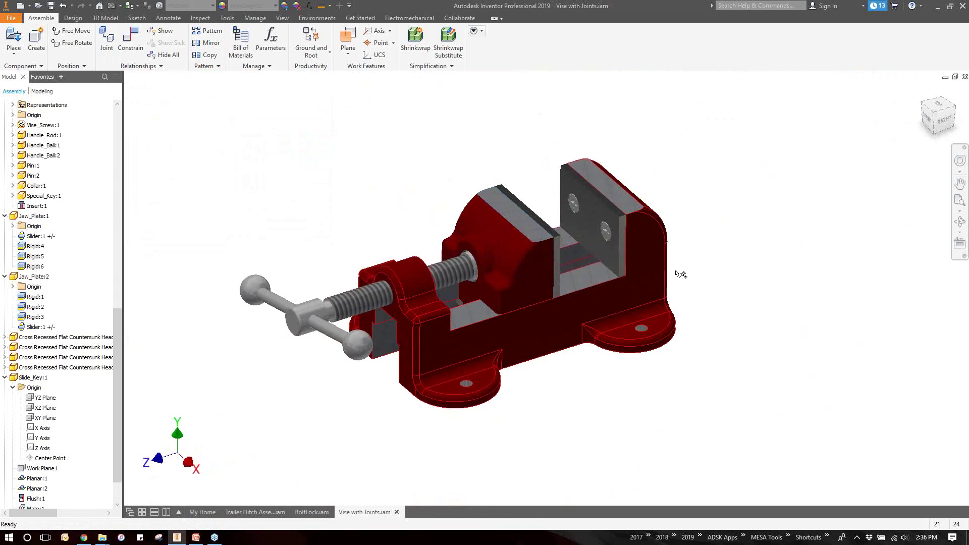
pyautogui.moveTo(575, 287); pyautogui.dragTo(543, 255)
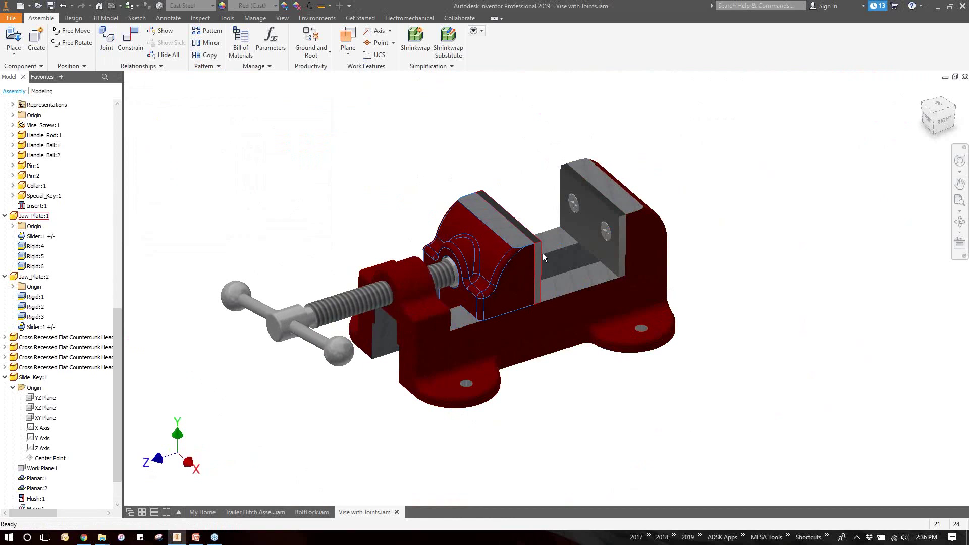
# Step: Delete the Slider joint between the two jaw plates and move the sliding jaw vertically to test its freedom
pyautogui.moveTo(543, 254)
pyautogui.click(541, 251)
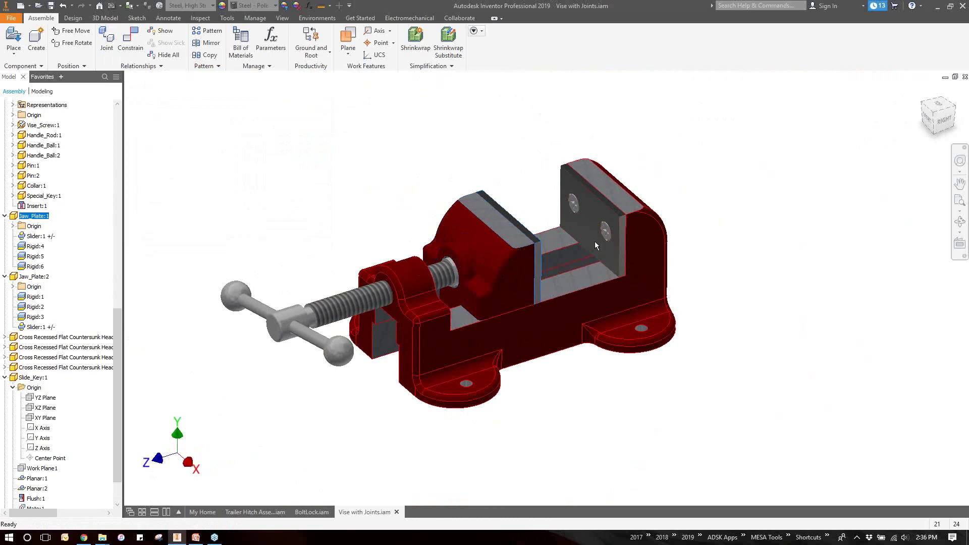
pyautogui.rightClick(49, 236)
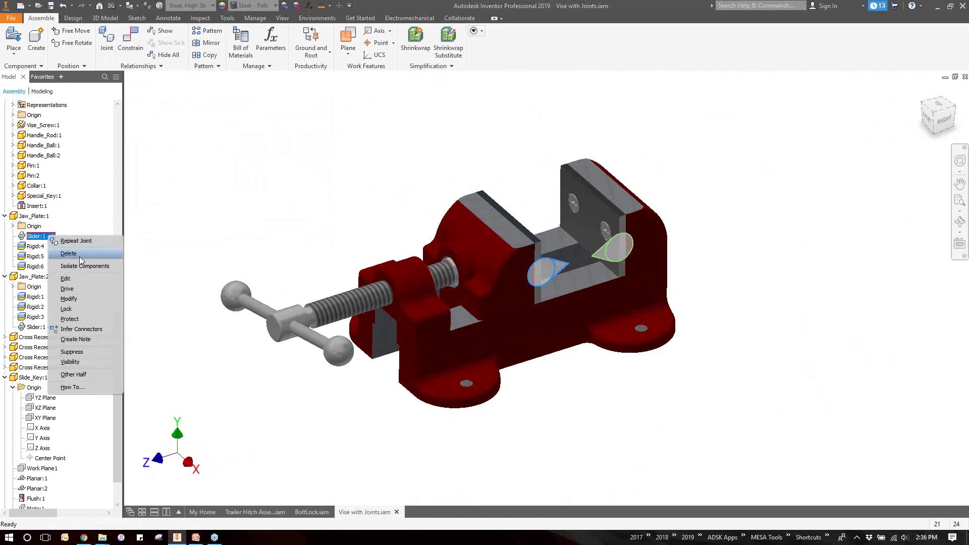
pyautogui.click(68, 254)
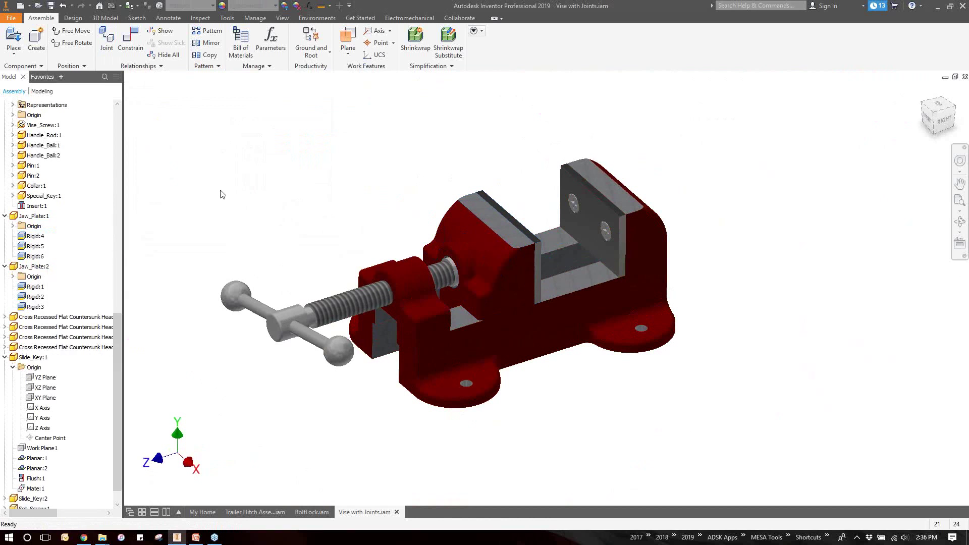
pyautogui.moveTo(540, 258); pyautogui.dragTo(538, 235)
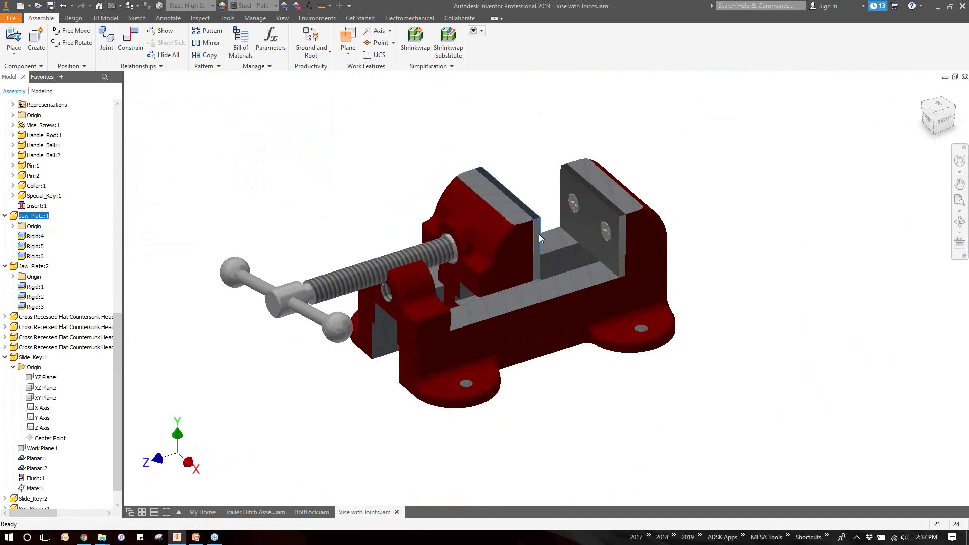
# Step: Apply a Flush constraint with zero offset between the matching side faces of the two jaw plates
pyautogui.click(142, 59)
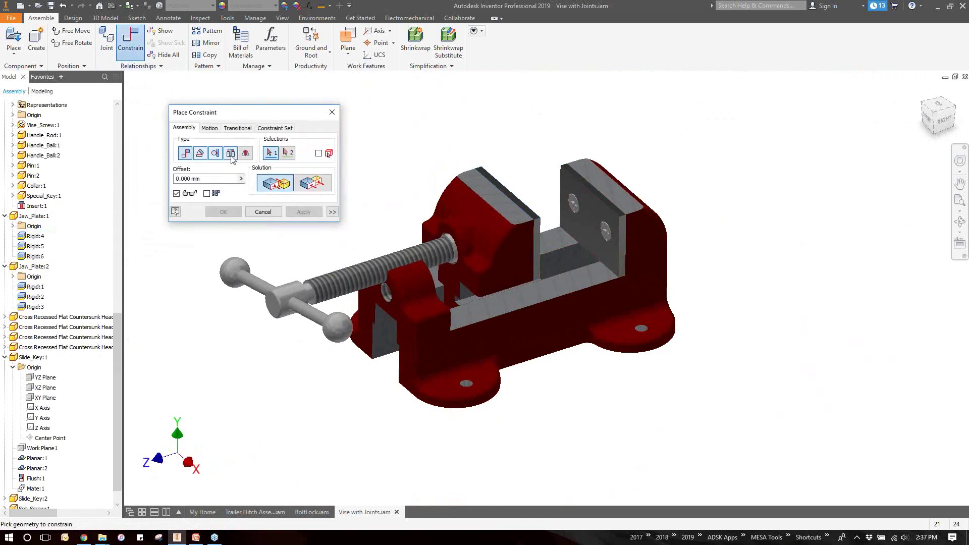
pyautogui.scroll(3, 536, 223)
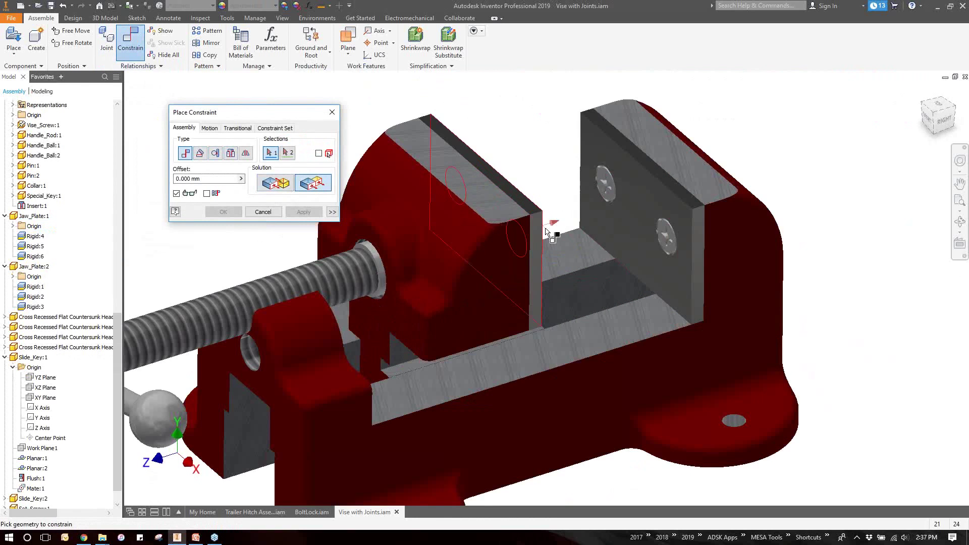
pyautogui.click(543, 235)
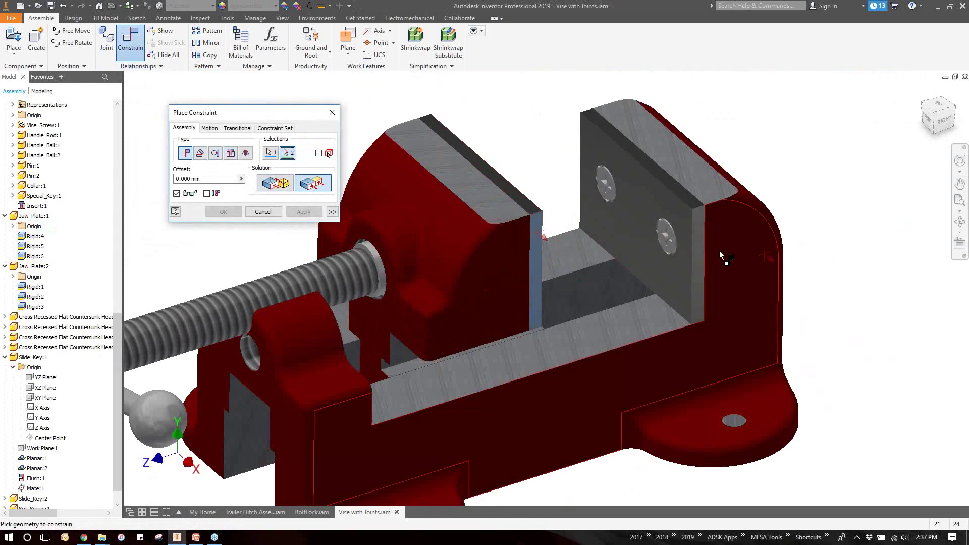
pyautogui.click(695, 235)
pyautogui.click(305, 212)
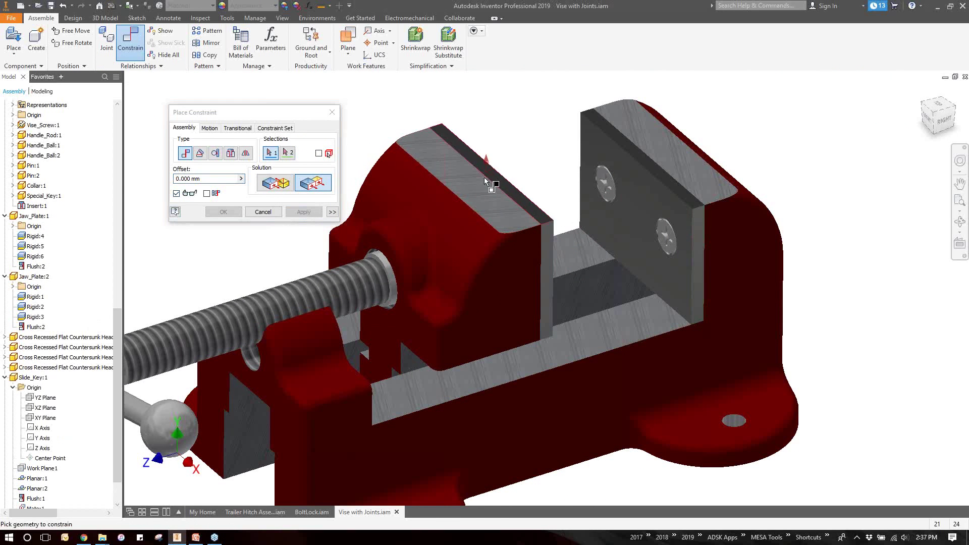
# Step: Apply a Flush constraint with zero offset between the top faces of the two jaw plates
pyautogui.click(504, 186)
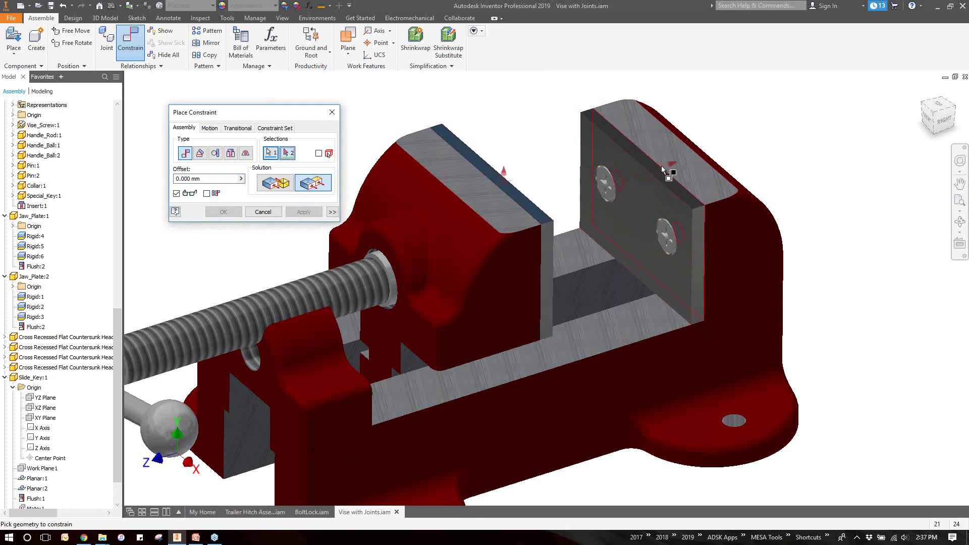
pyautogui.click(659, 170)
pyautogui.click(299, 212)
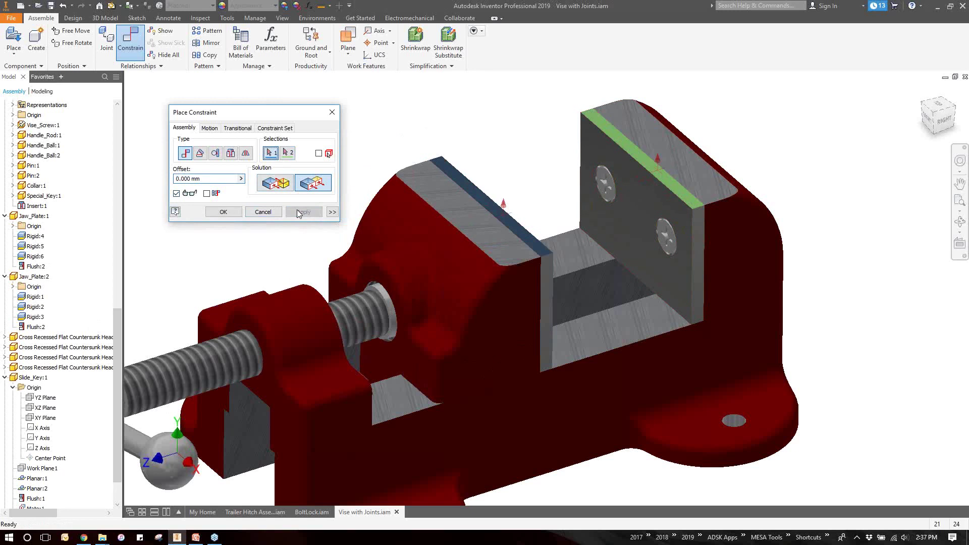
# Step: Set up a Mate constraint with zero offset between the facing faces of the two jaw plates and show its limit options
pyautogui.click(281, 185)
pyautogui.moveTo(328, 212)
pyautogui.keyDown('shift'); pyautogui.mouseDown(button='middle')
pyautogui.moveTo(417, 266)
pyautogui.moveTo(434, 348)
pyautogui.moveTo(511, 347)
pyautogui.moveTo(549, 295)
pyautogui.moveTo(478, 207)
pyautogui.moveTo(323, 201)
pyautogui.mouseUp(button='middle'); pyautogui.keyUp('shift')
pyautogui.click(429, 346)
pyautogui.click(549, 295)
pyautogui.click(332, 212)
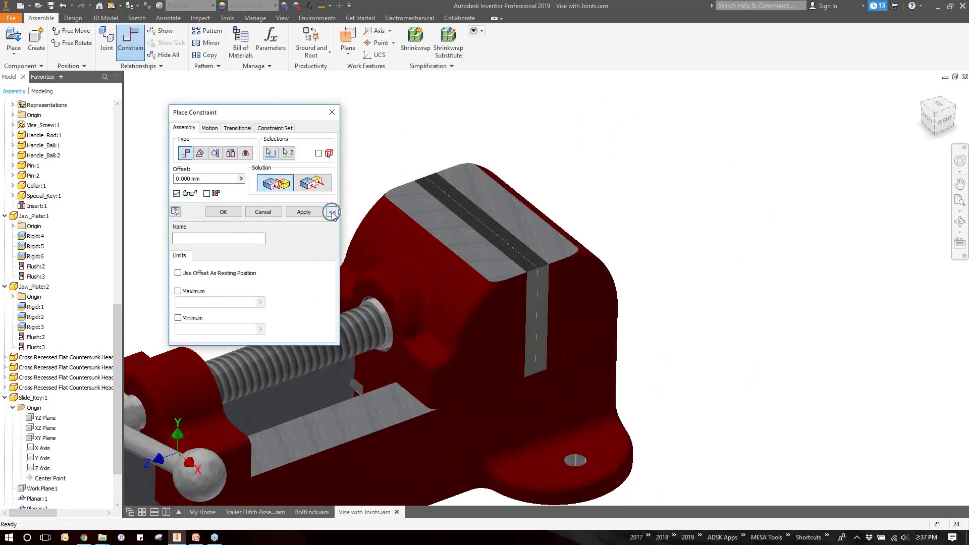
# Step: Limit the Mate to a maximum of 75 mm and a minimum of 0 mm, apply it, and slide the jaw open to test it
pyautogui.click(178, 291)
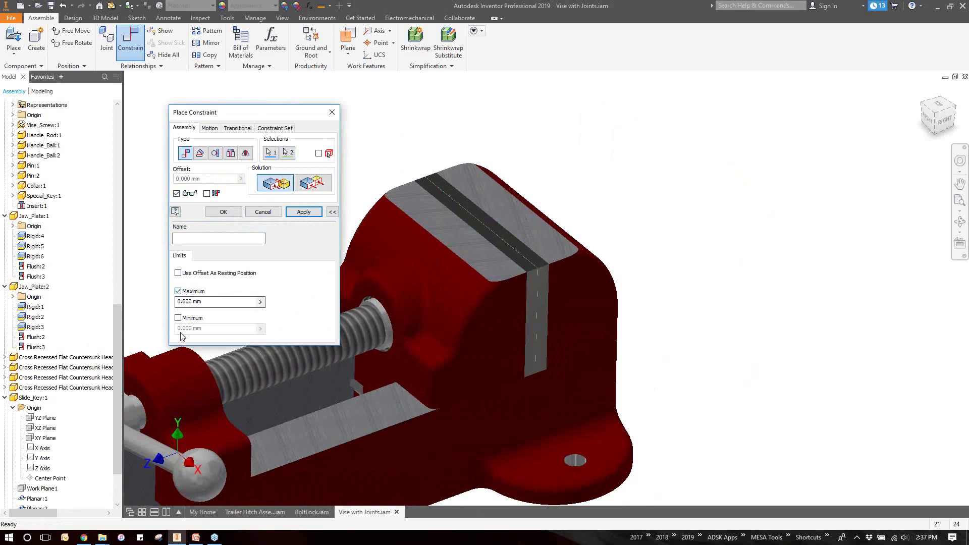
pyautogui.click(180, 319)
pyautogui.click(197, 302)
pyautogui.write('75')
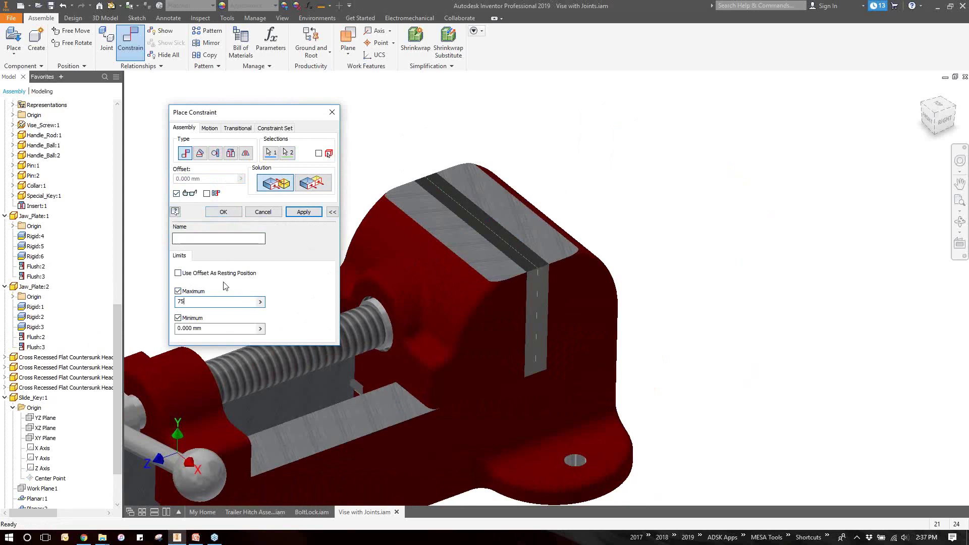
pyautogui.click(227, 215)
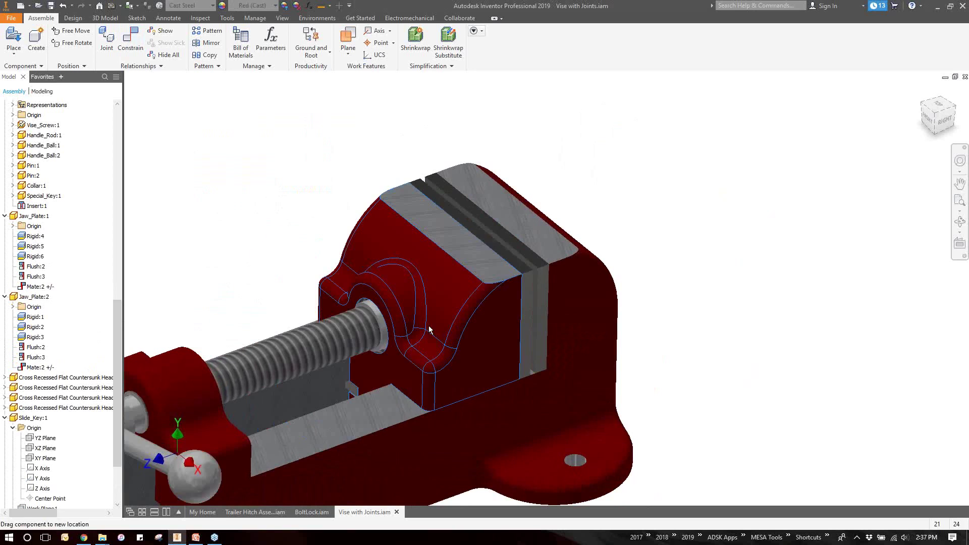
pyautogui.moveTo(429, 326); pyautogui.dragTo(331, 371)
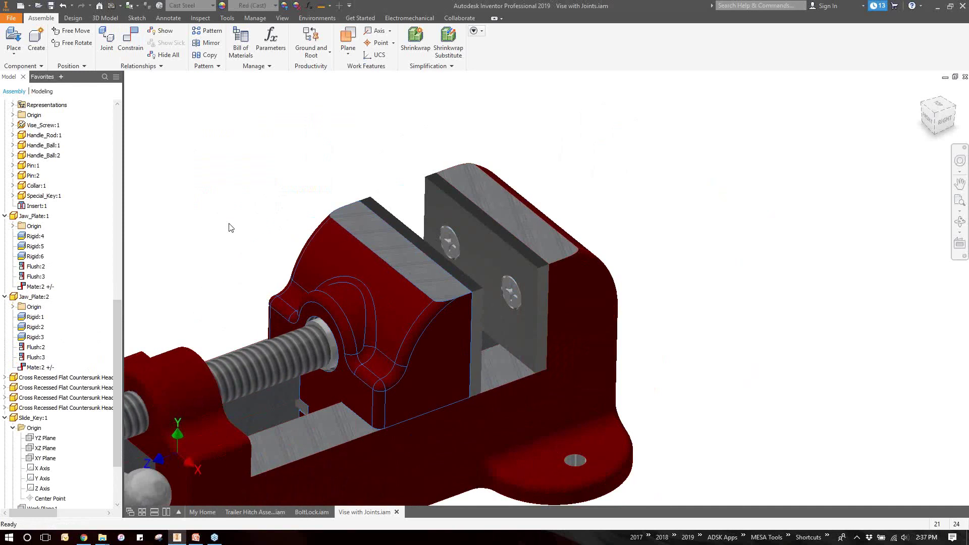
# Step: Edit the jaw plates' limited Mate to use a 30 mm offset as resting position, and drag the sliding jaw to test it
pyautogui.rightClick(37, 288)
pyautogui.click(71, 332)
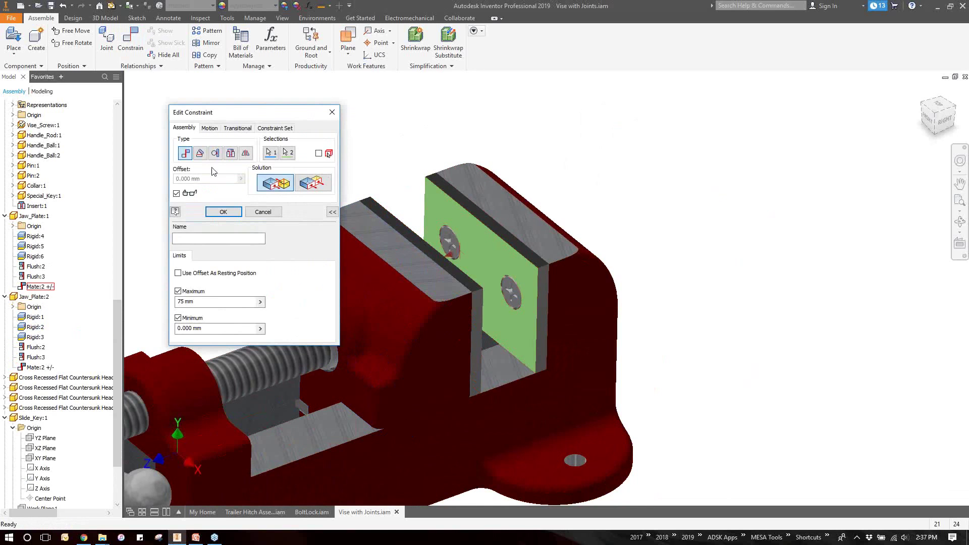
pyautogui.click(201, 276)
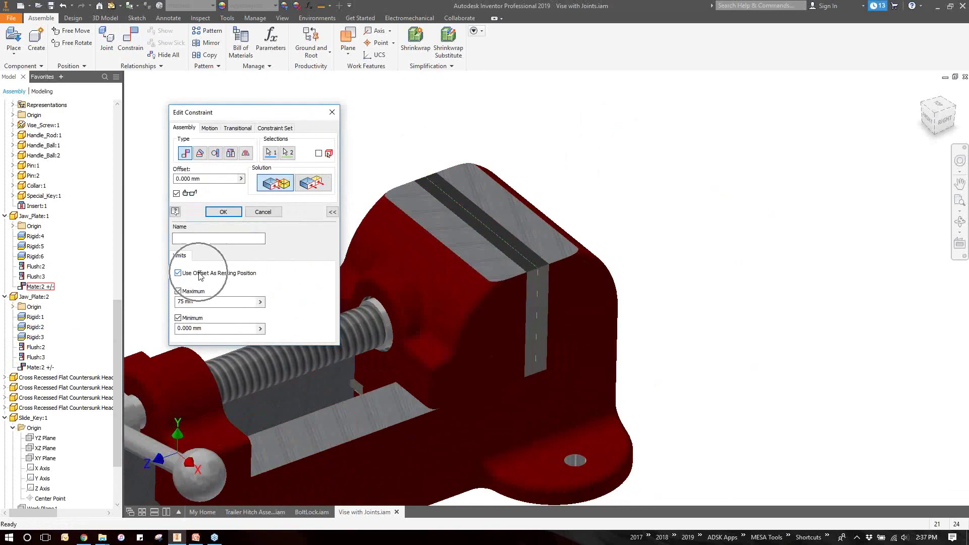
pyautogui.press('ctrl')
pyautogui.press('ctrl')
pyautogui.click(210, 178)
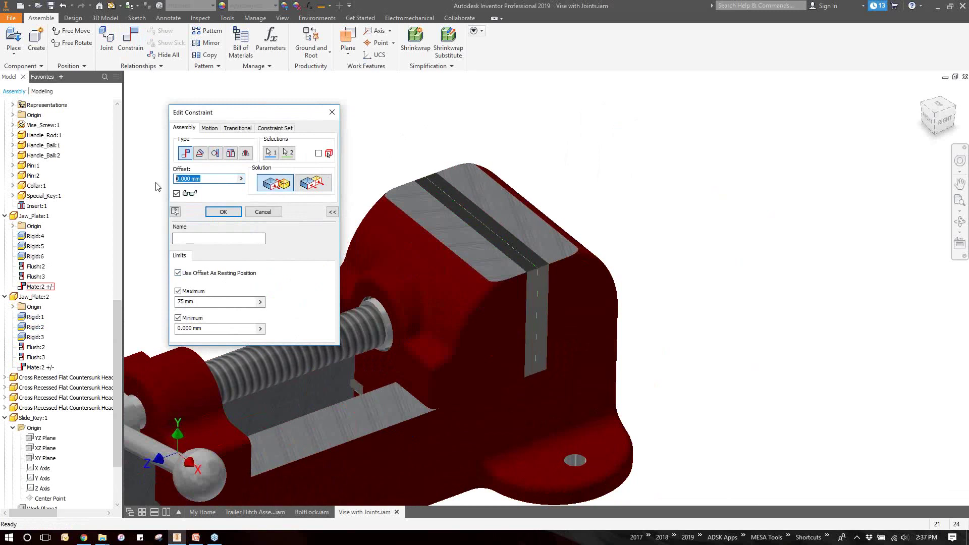
pyautogui.write('30')
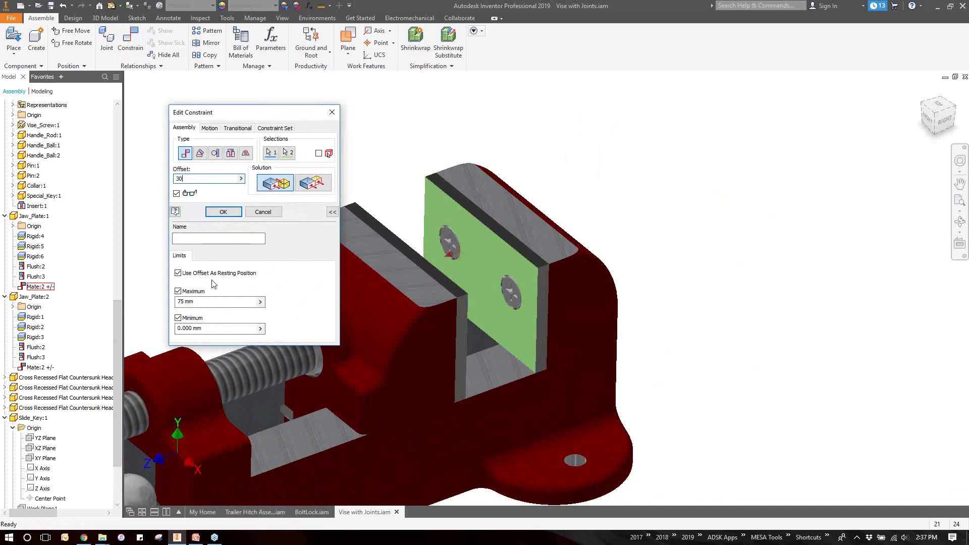
pyautogui.click(223, 211)
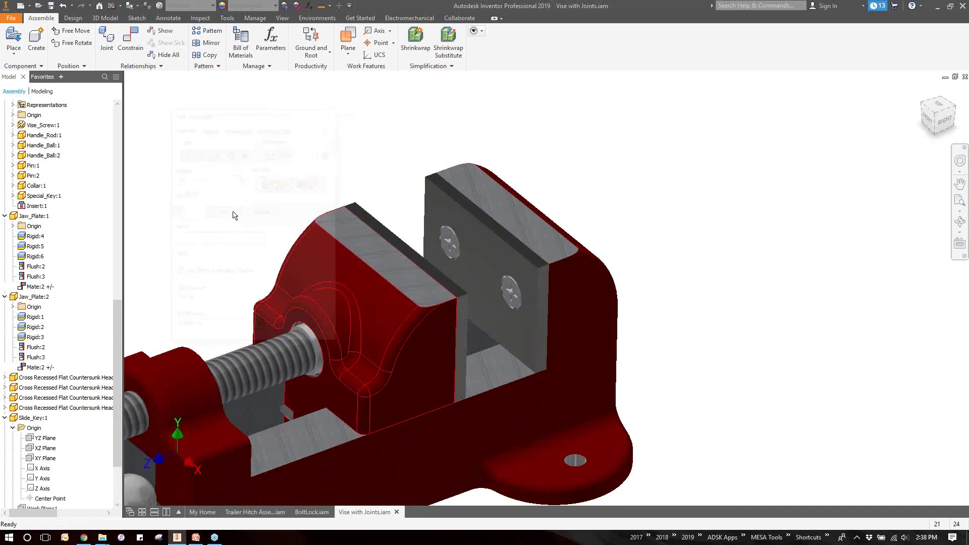
pyautogui.moveTo(316, 407); pyautogui.dragTo(399, 359)
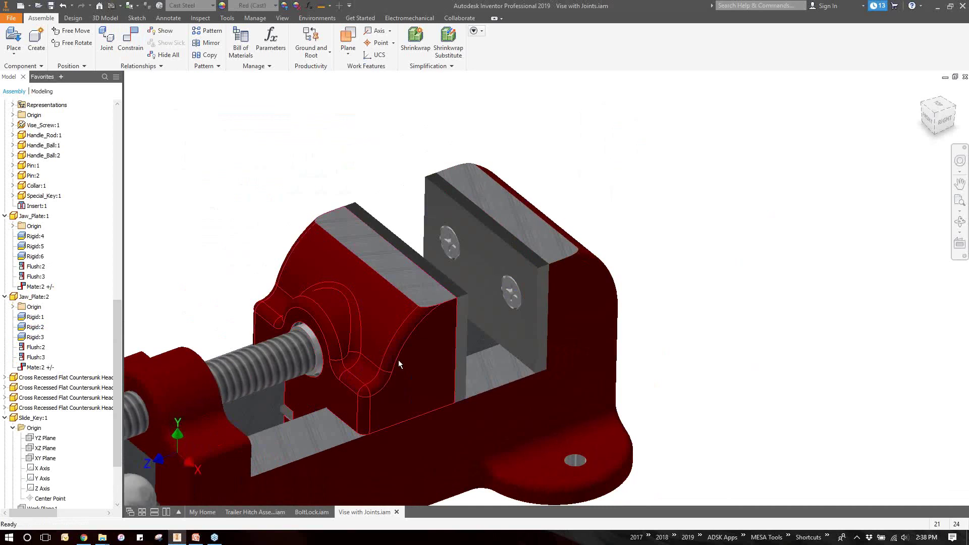
# Step: Return to the home view of the whole vise and drag the sliding jaw along the base to check its limited motion
pyautogui.click(922, 92)
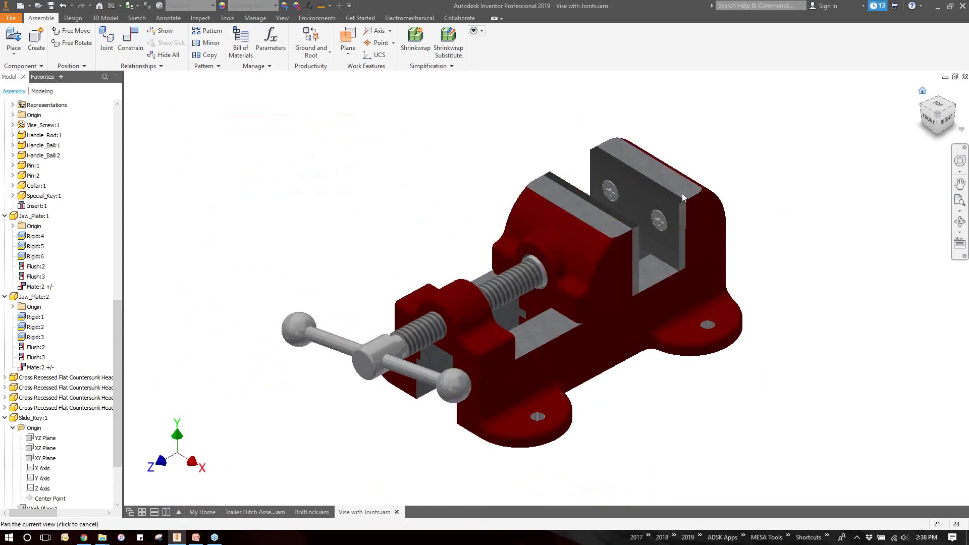
pyautogui.moveTo(611, 255); pyautogui.dragTo(669, 215)
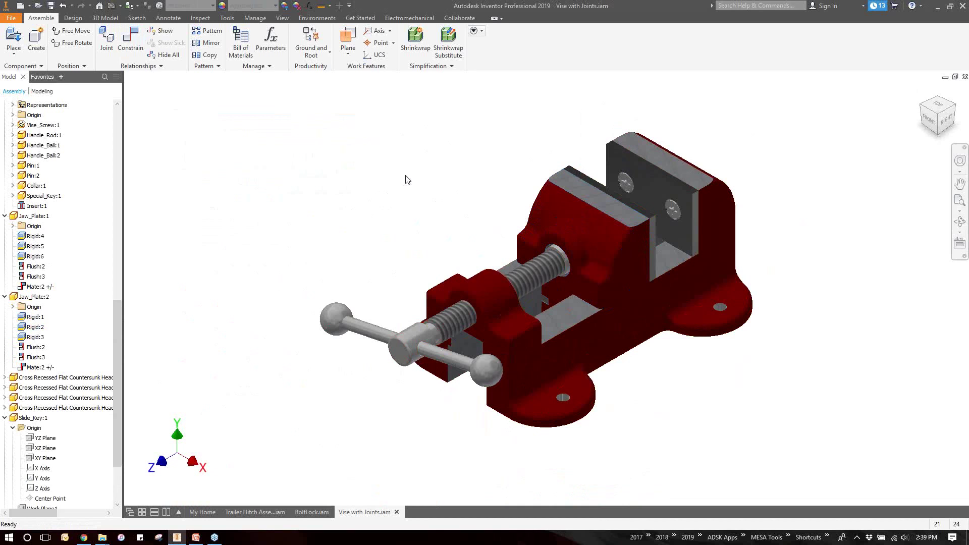
pyautogui.moveTo(658, 182)
pyautogui.mouseDown()
pyautogui.moveTo(664, 174)
pyautogui.moveTo(664, 186)
pyautogui.mouseUp()
pyautogui.moveTo(627, 259); pyautogui.dragTo(491, 287)
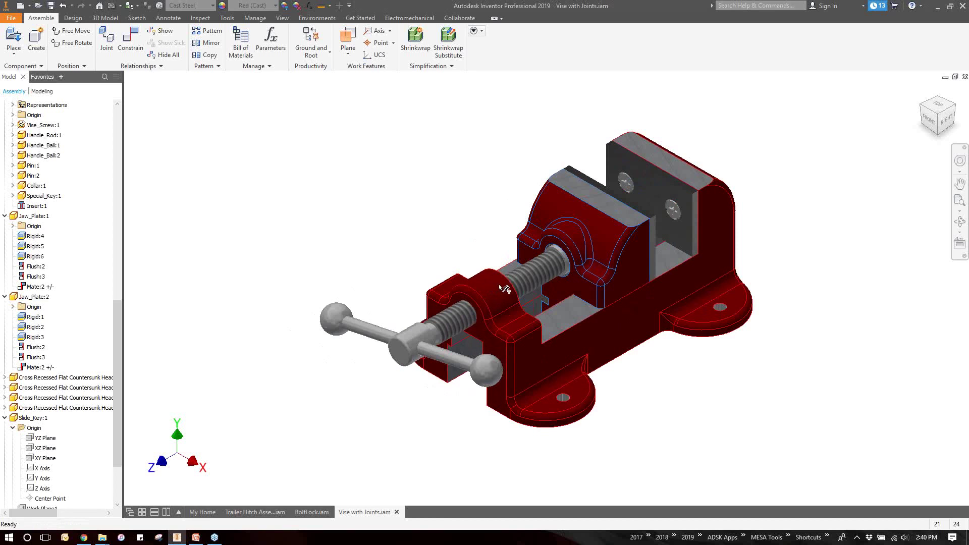
pyautogui.moveTo(500, 289)
pyautogui.moveTo(516, 301); pyautogui.dragTo(564, 254)
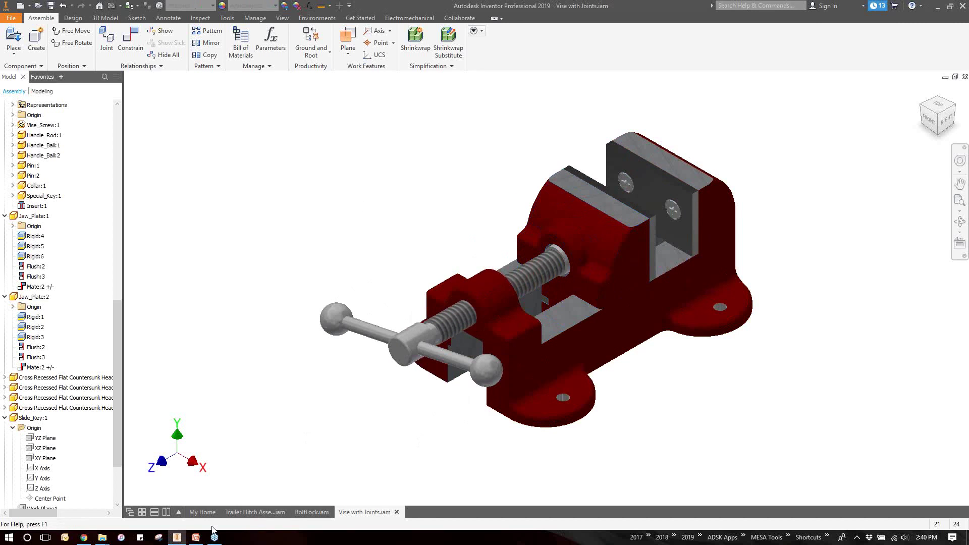
# Step: Switch to the PowerPoint presentation and start the slide show from slide 7, "What's Next and MESA Plugs!"
pyautogui.click(196, 538)
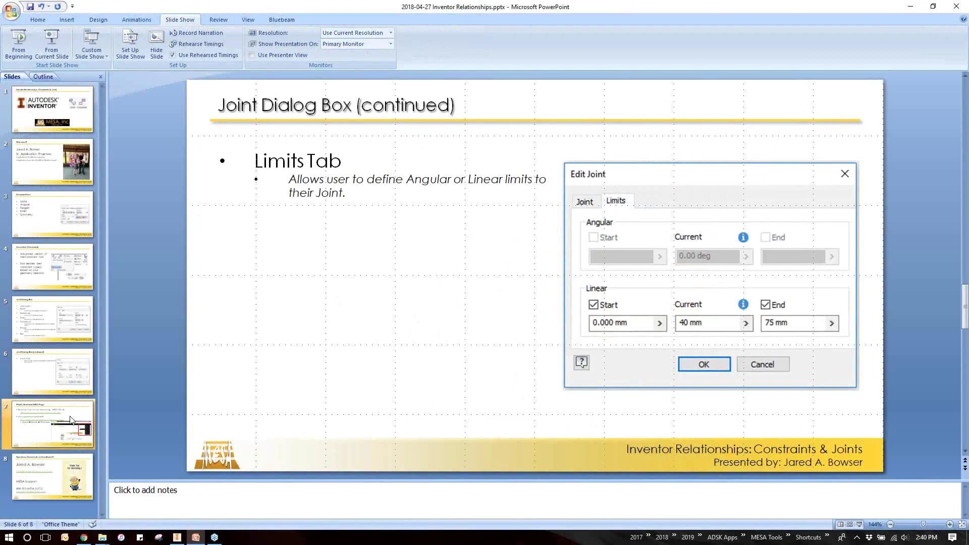
pyautogui.click(70, 420)
pyautogui.click(859, 525)
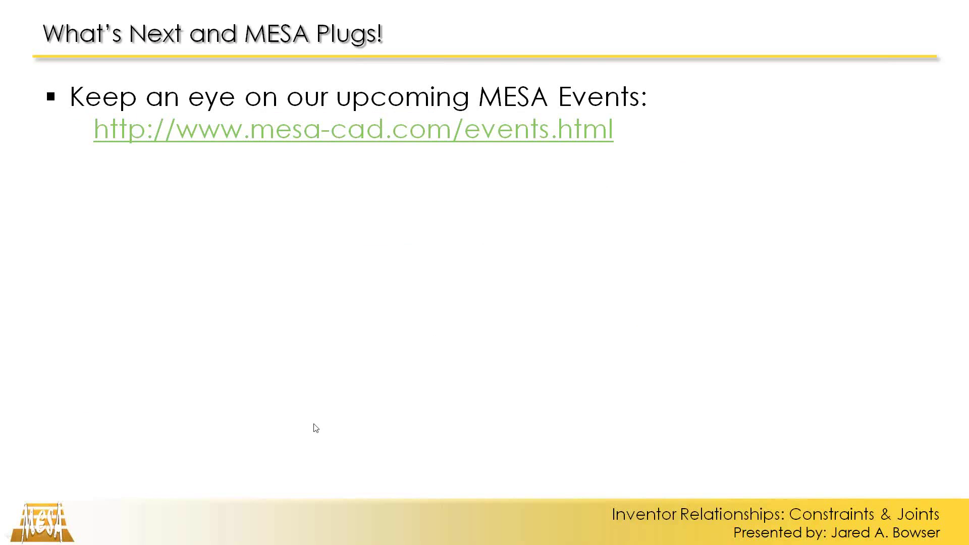